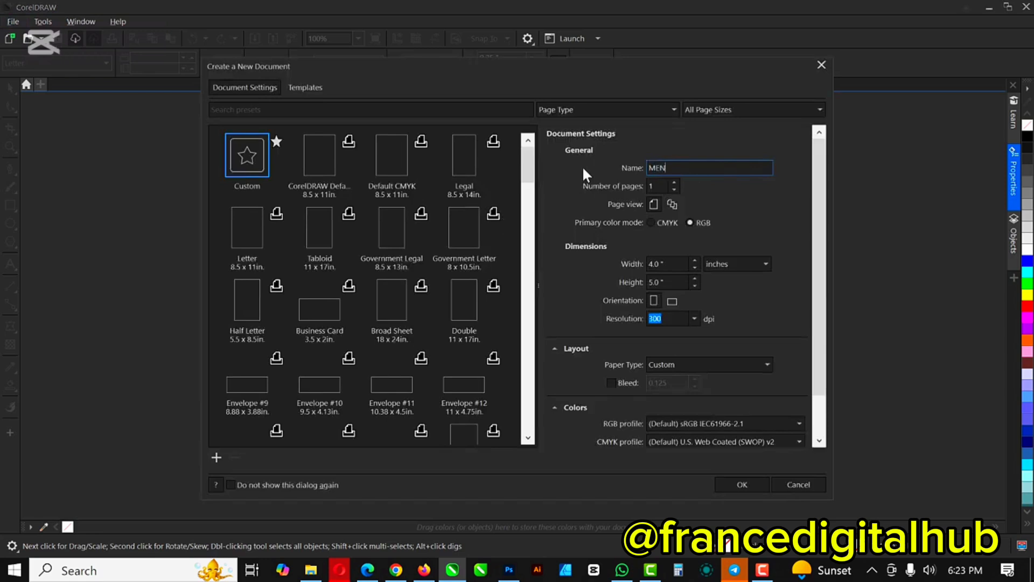
Step: Name the new document FOOD MENU and create it at 4.0 × 5.0 inches, 300 dpi
key("BackSpace")
key("BackSpace")
key("BackSpace")
key("BackSpace")
type("FOOD MENU")
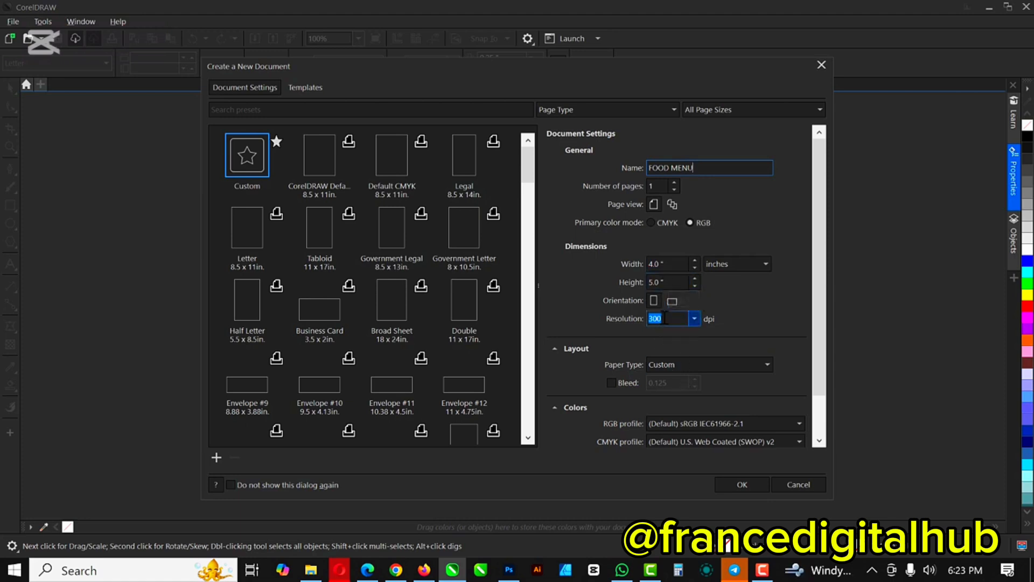
left_click(730, 482)
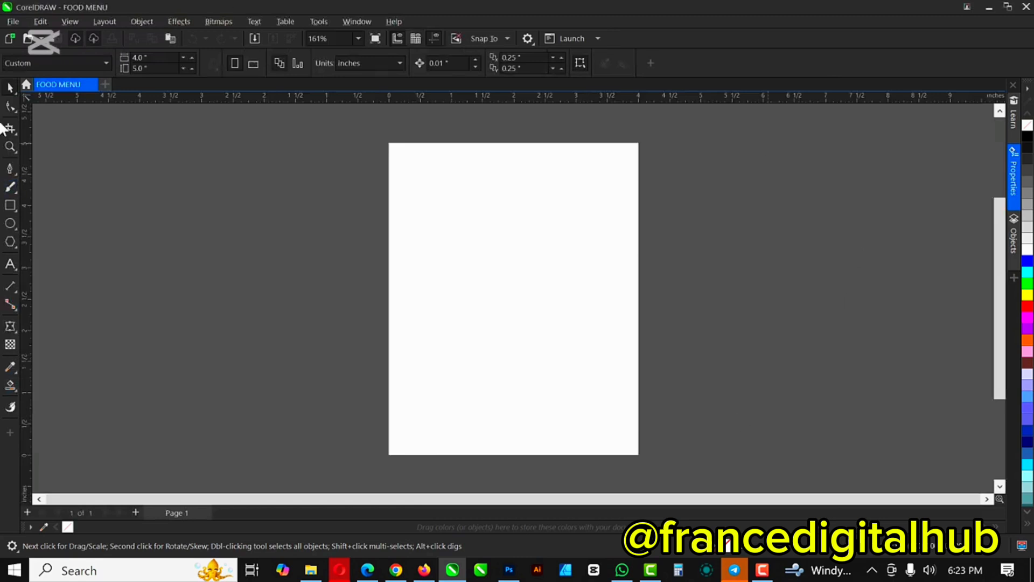
Step: Create a page-sized rectangle with no outline
double_click(11, 206)
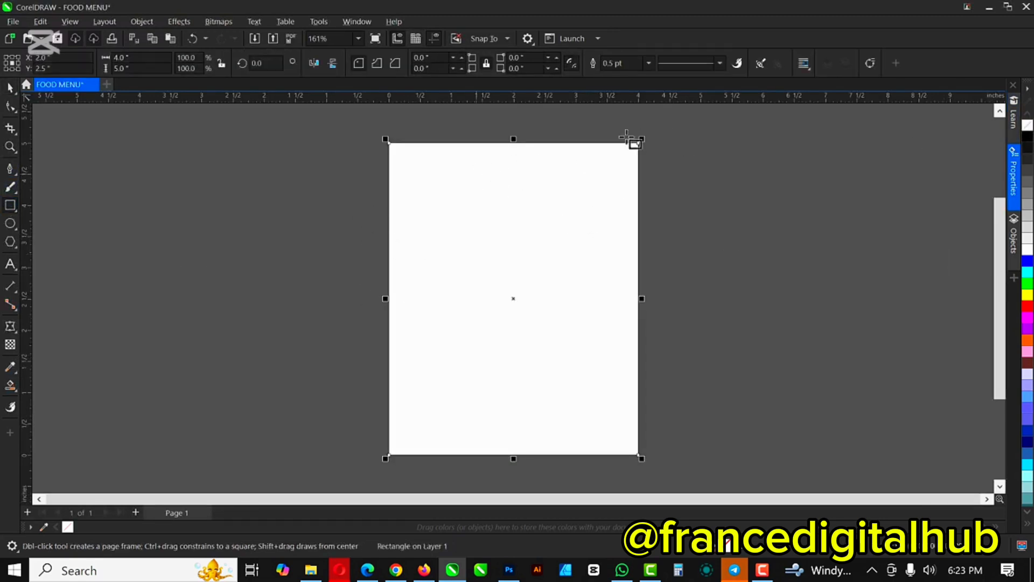
scroll(635, 139, "up", 5)
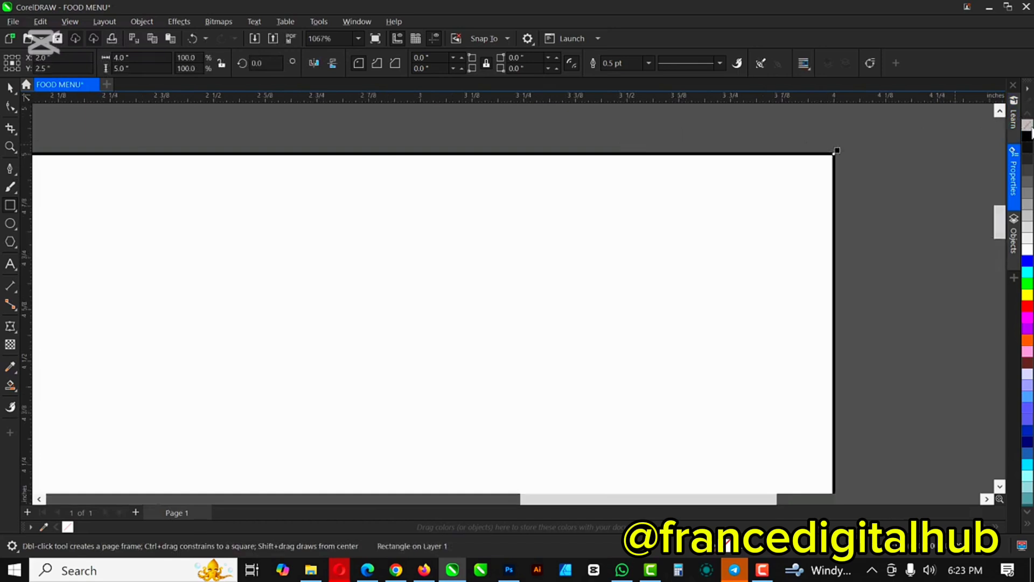
right_click(1027, 125)
left_click(11, 87)
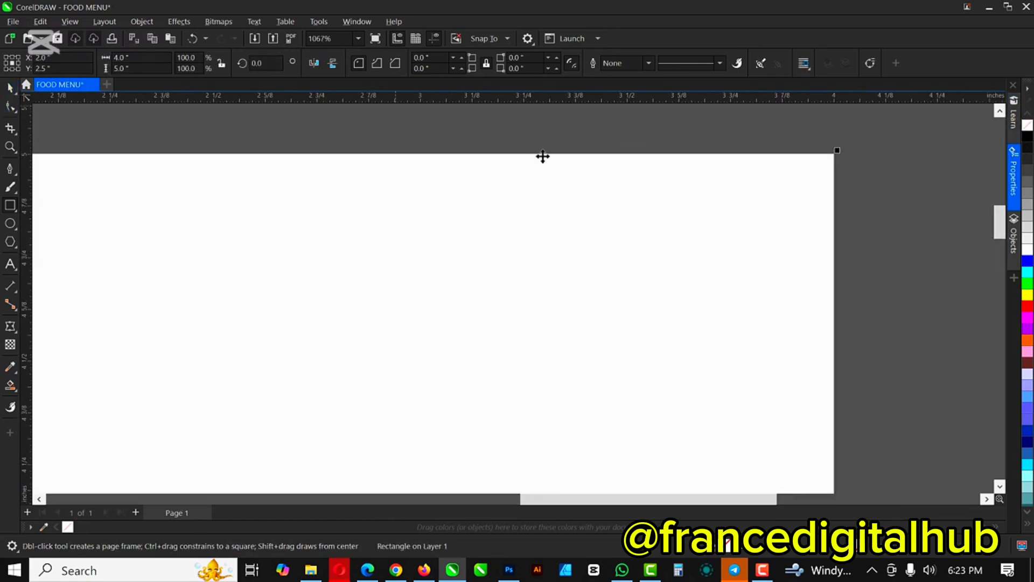
scroll(540, 171, "down", 2)
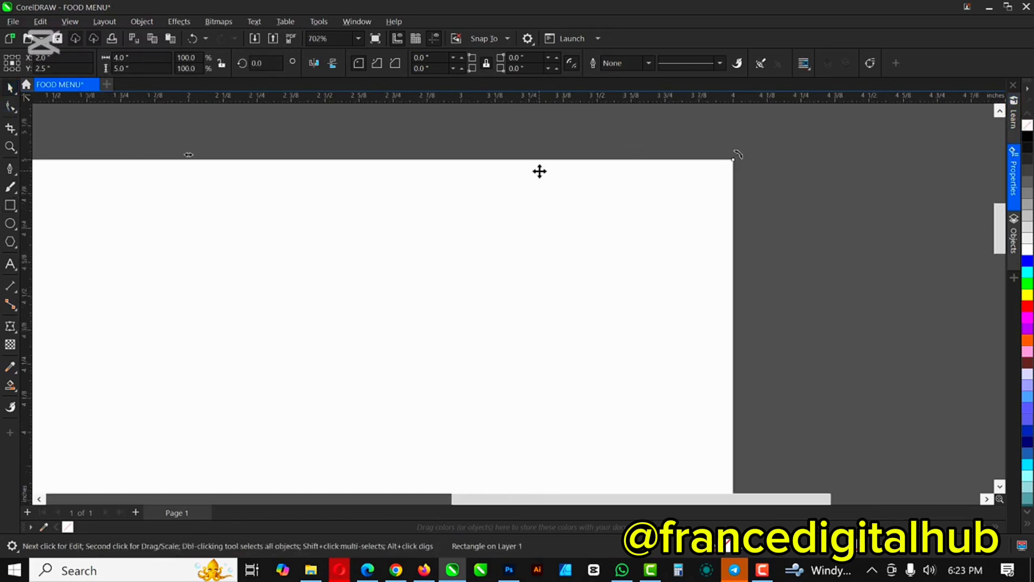
scroll(539, 171, "down", 6)
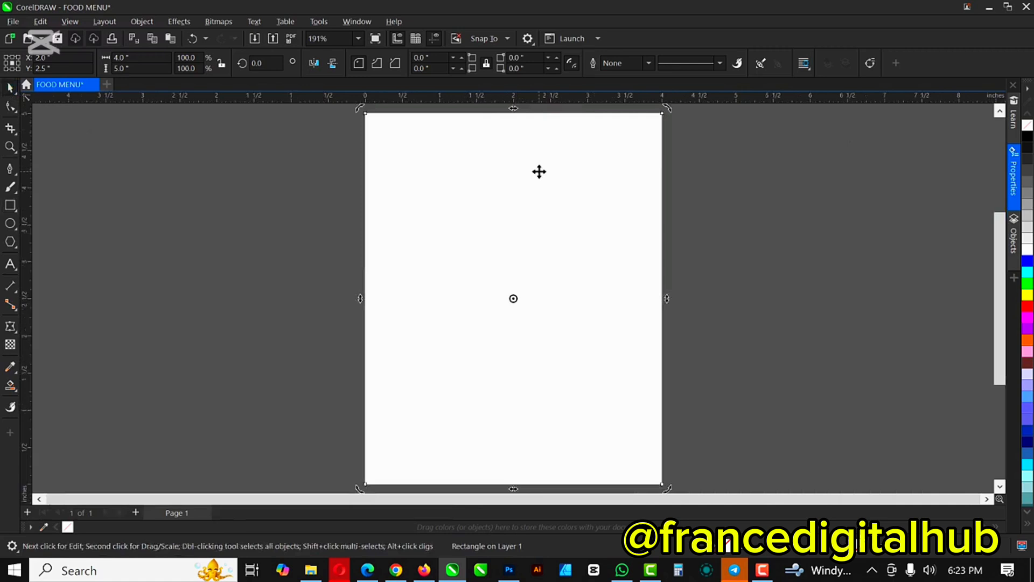
Step: Fill the page rectangle light grey and copy it
left_click(769, 219)
left_click(463, 136)
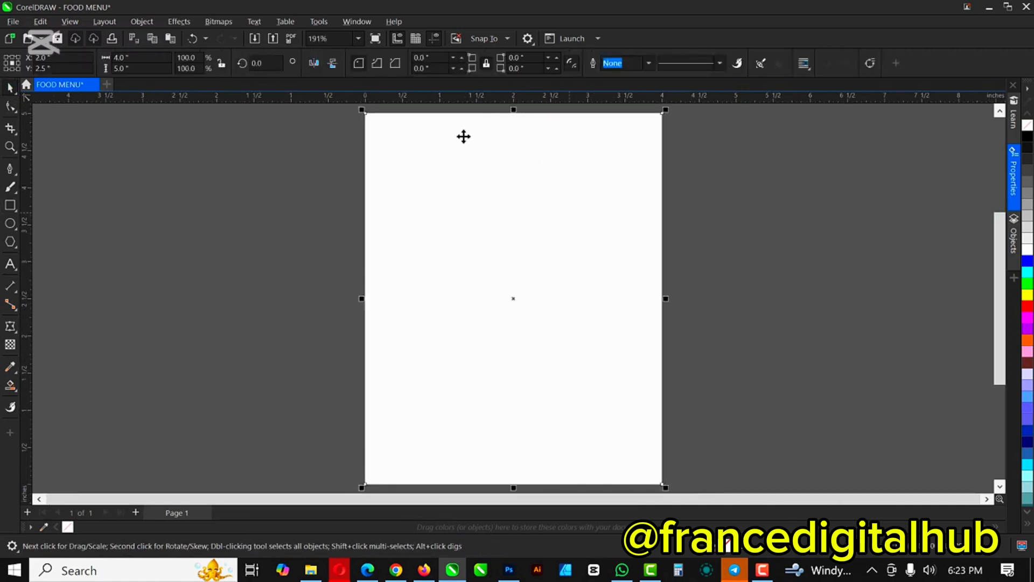
left_click(1027, 240)
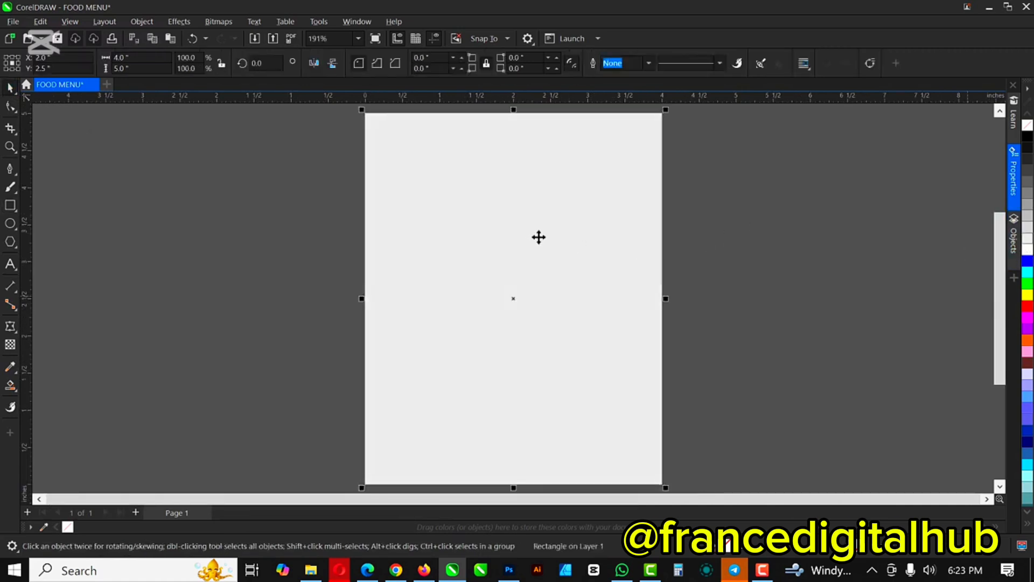
left_click(1027, 229)
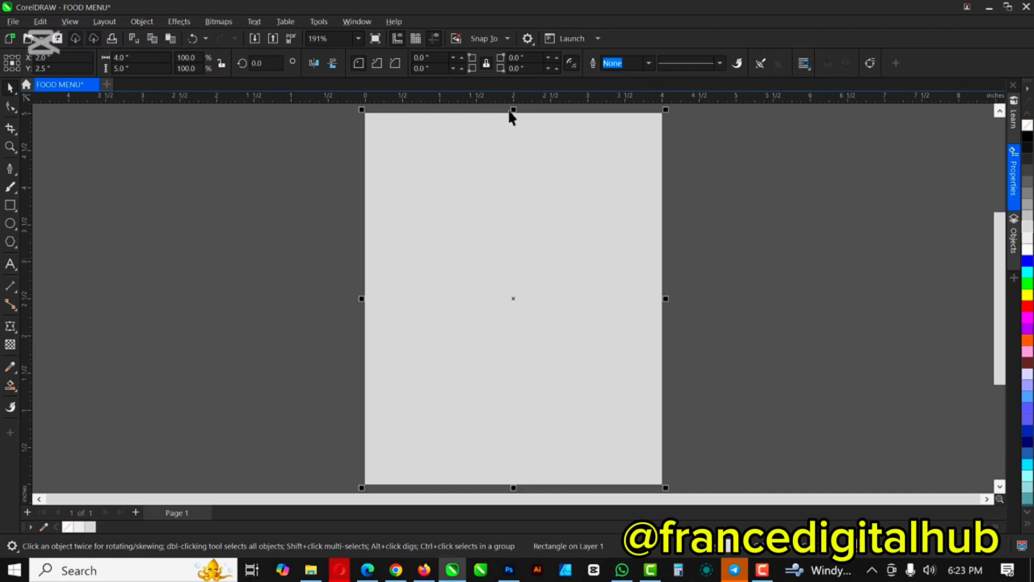
right_click(520, 167)
left_click(542, 236)
right_click(515, 213)
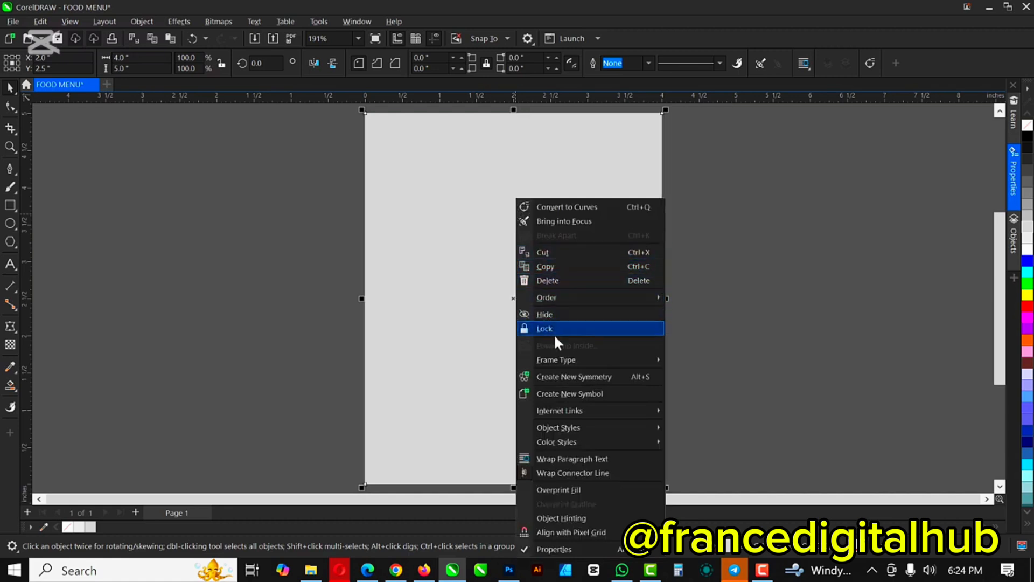
left_click(540, 159)
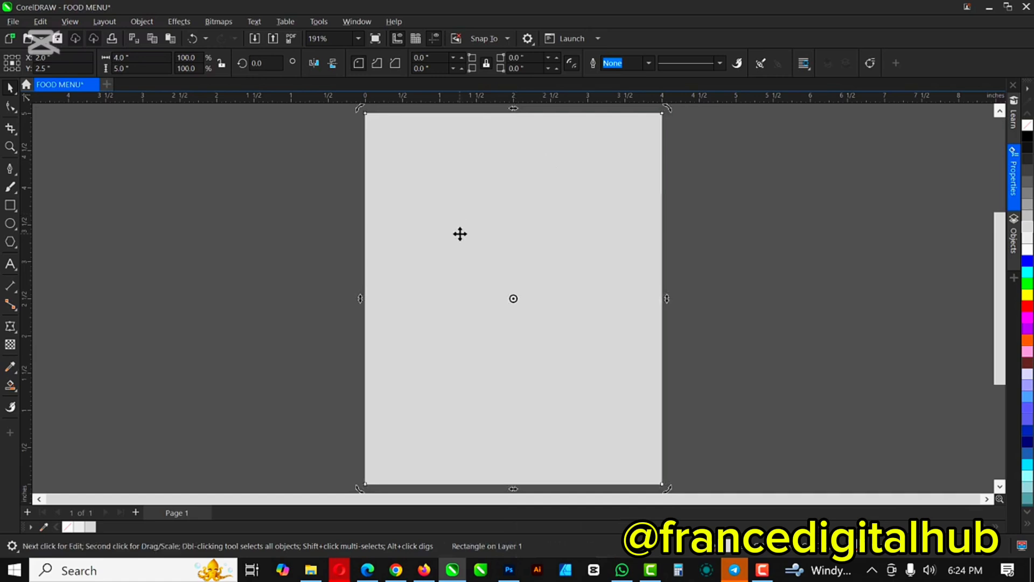
Step: Shrink the copied rectangle to the lower page, about 2.7 inches tall, and fill it darker grey
left_click(511, 145)
left_click_drag(514, 110, 546, 258)
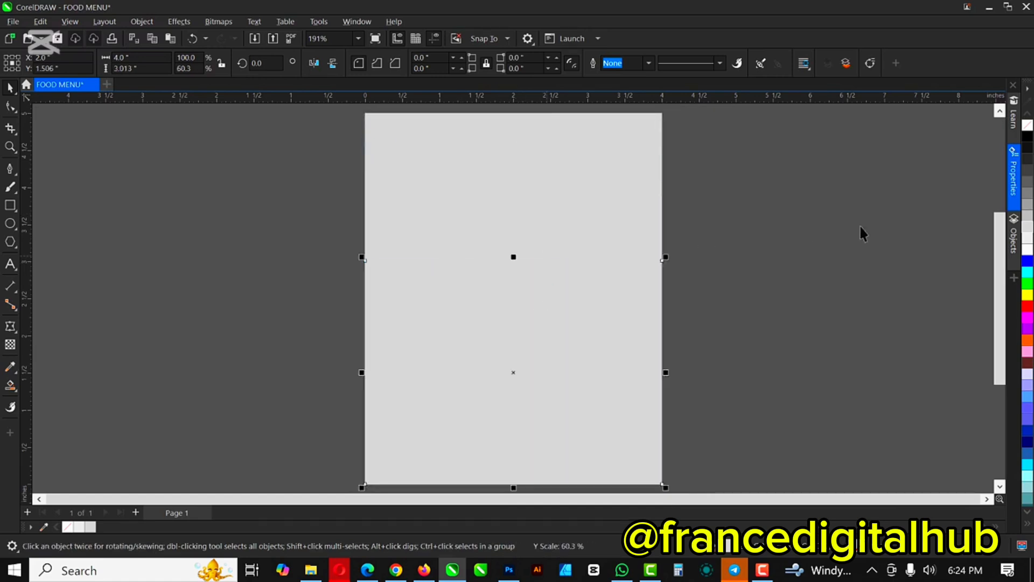
left_click(1026, 199)
left_click_drag(513, 257, 518, 281)
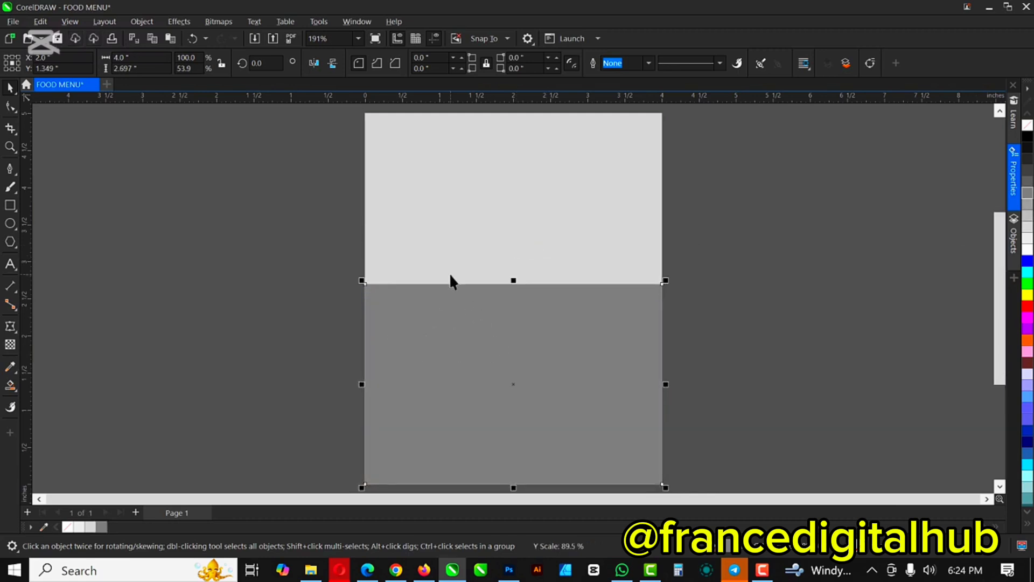
Step: Convert the darker grey rectangle to curves with Ctrl+Q
right_click(457, 295)
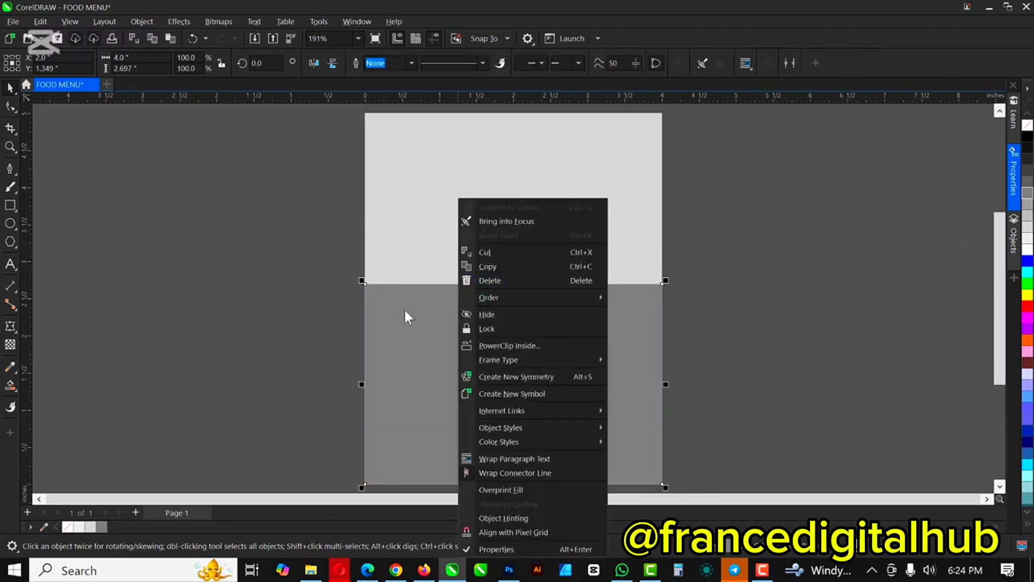
left_click(399, 338)
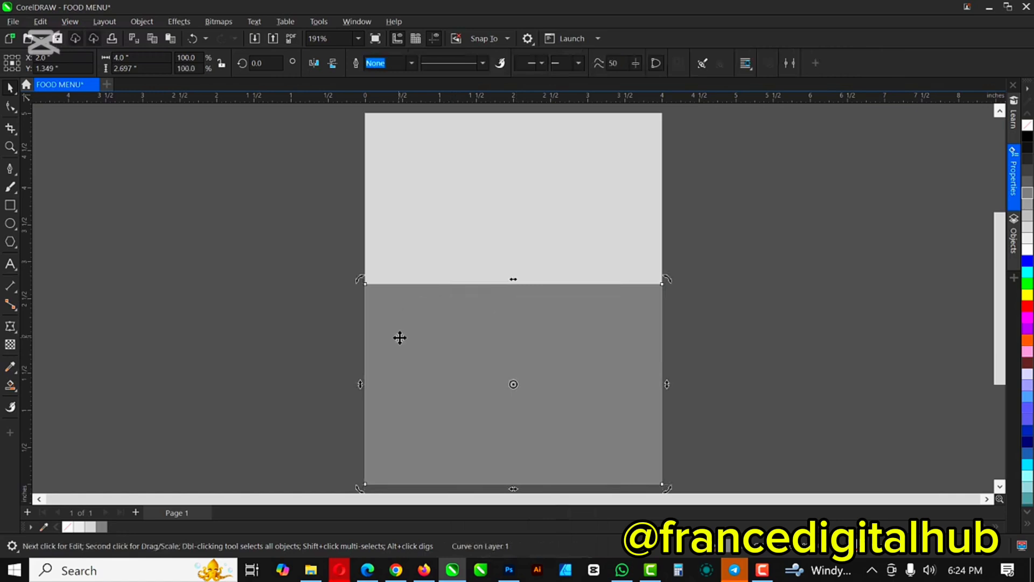
right_click(429, 316)
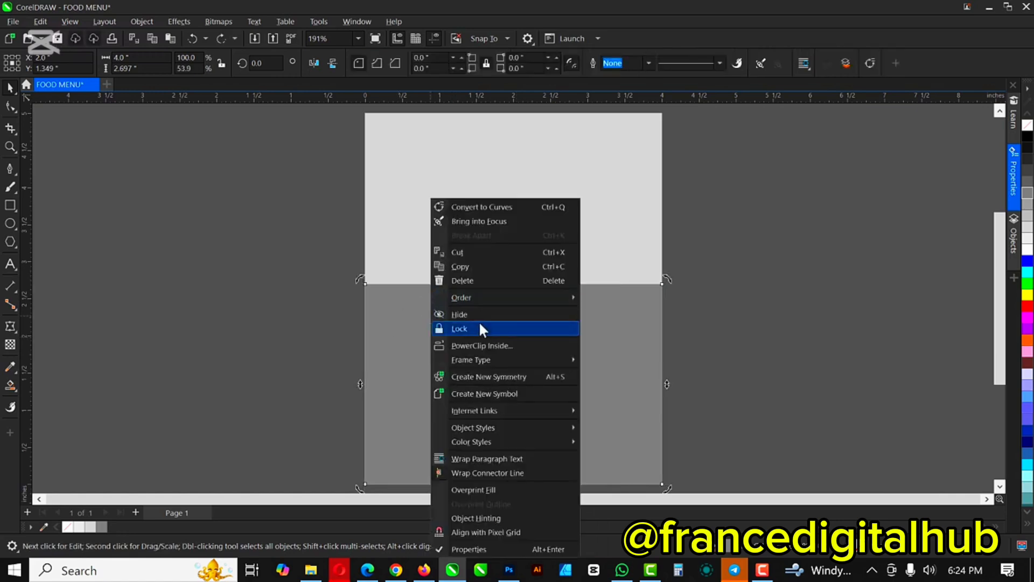
mouse_move(454, 441)
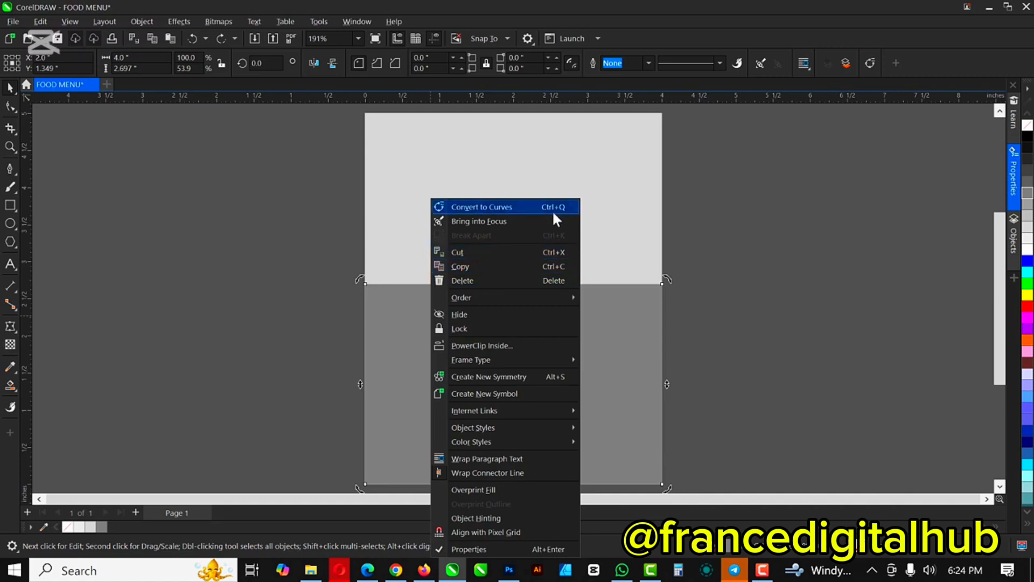
key("Escape")
left_click(514, 332)
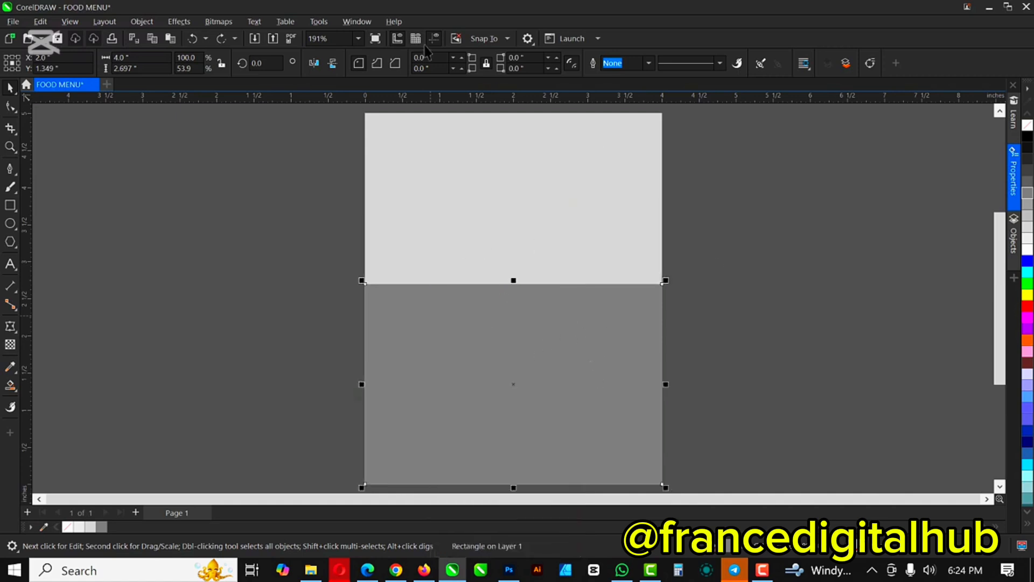
key("ctrl+q")
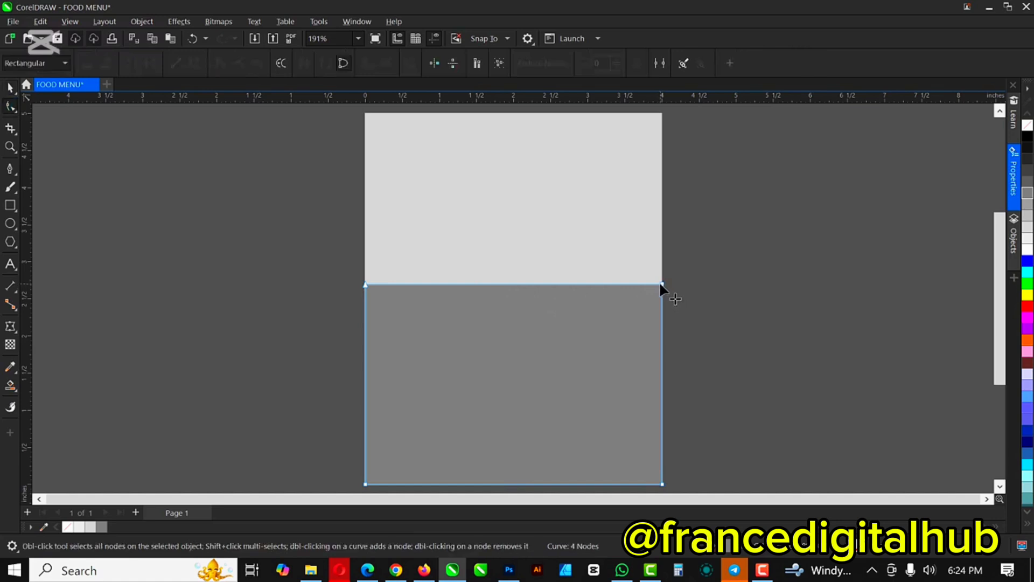
Step: Lower the top-right node and bend the top edge into an upward-bulging arch sloping right
left_click_drag(662, 285, 664, 330)
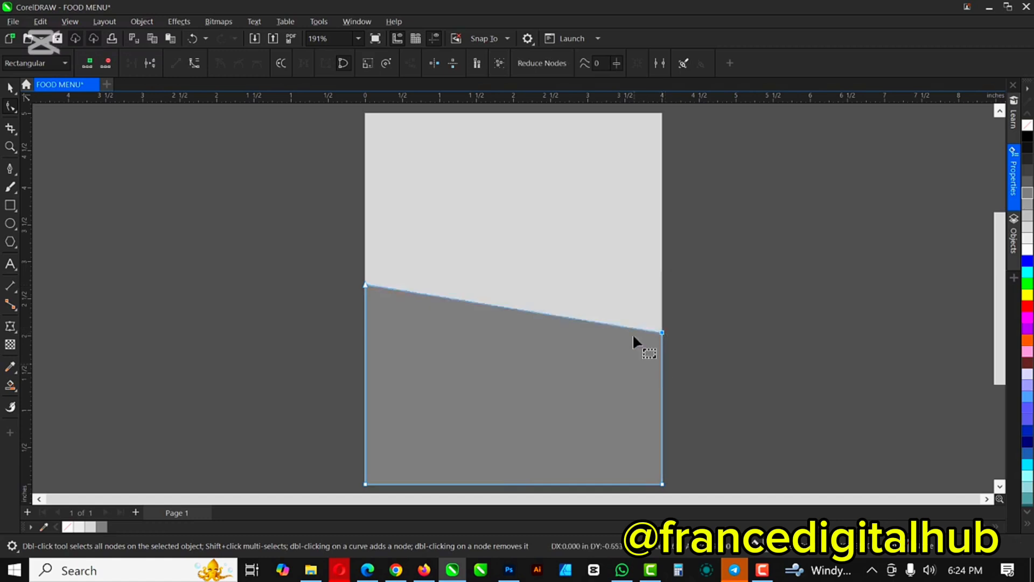
right_click(521, 311)
left_click(571, 396)
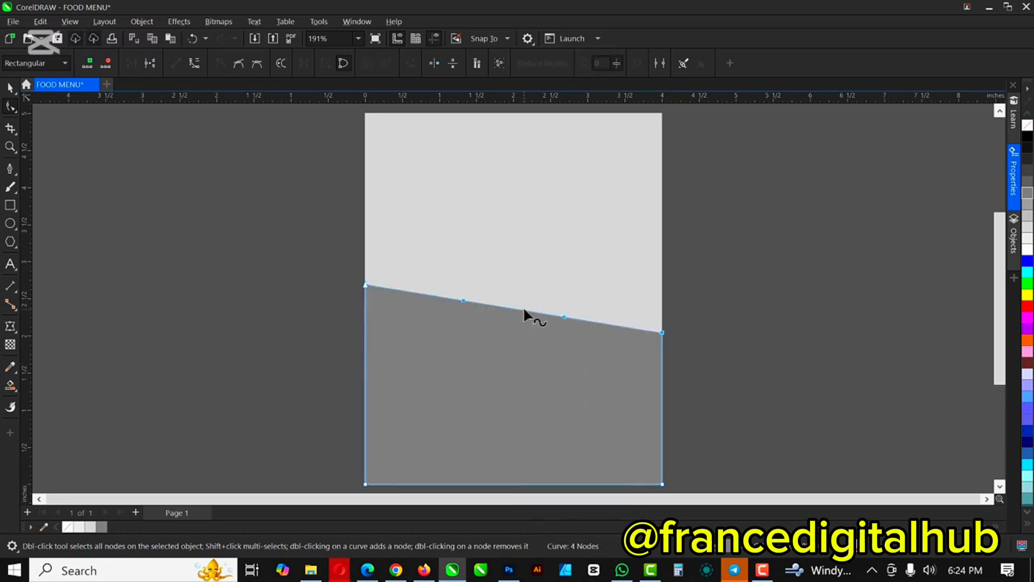
left_click_drag(522, 306, 528, 264)
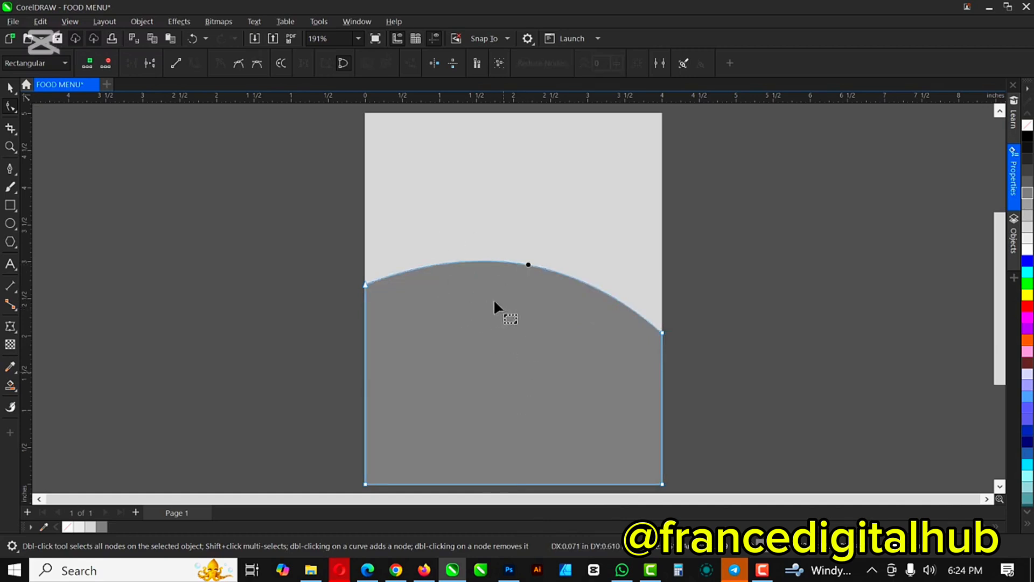
key("space")
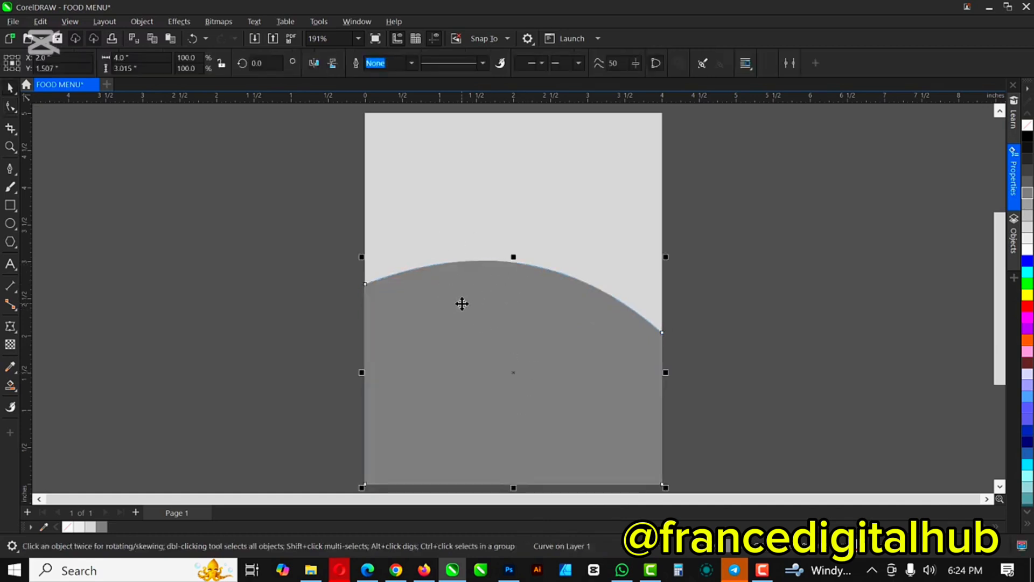
Step: Fill the curved shape very light grey and raise it slightly
left_click_drag(469, 308, 673, 294)
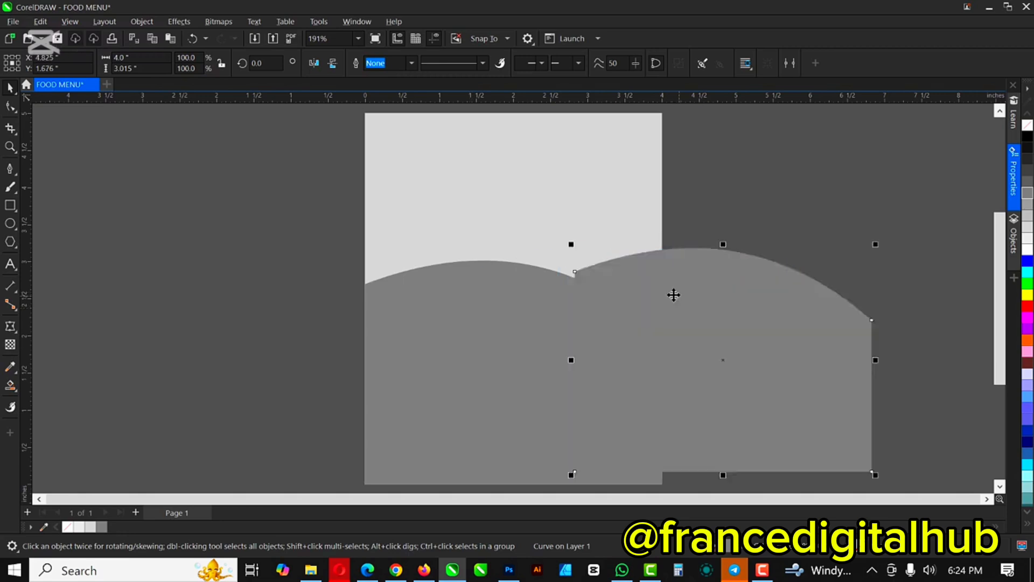
key("ctrl+z")
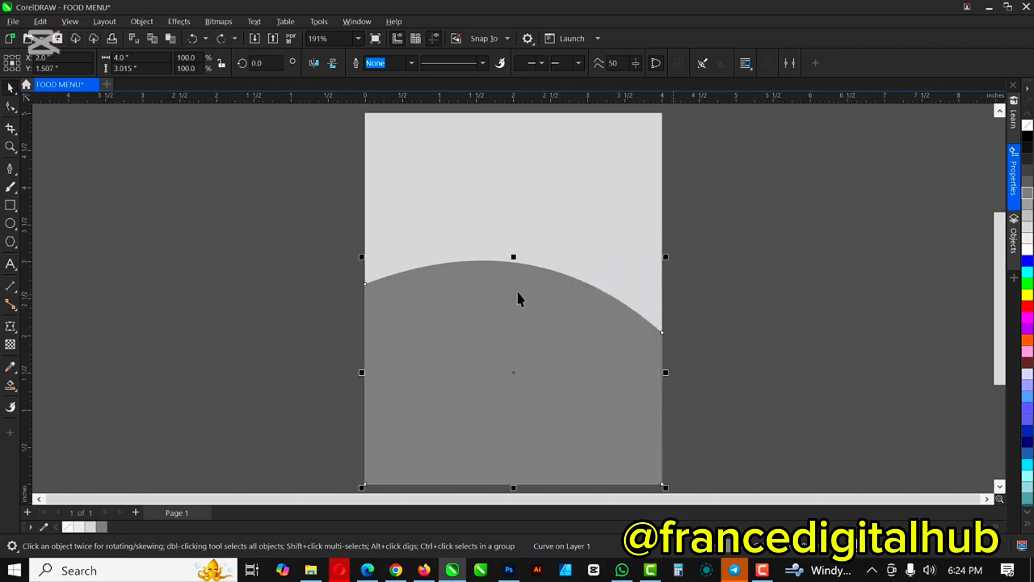
left_click(1028, 243)
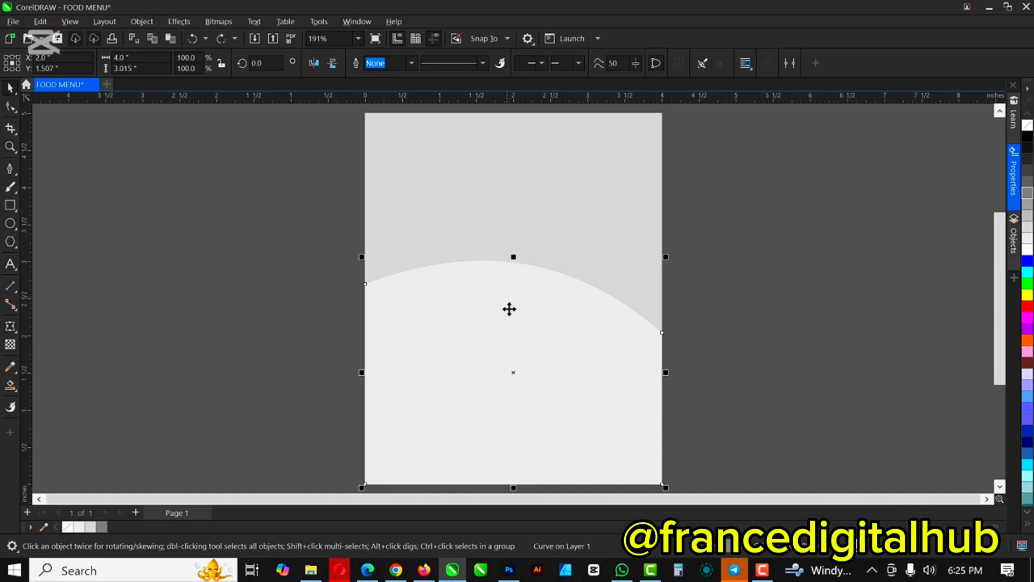
left_click_drag(509, 309, 510, 292)
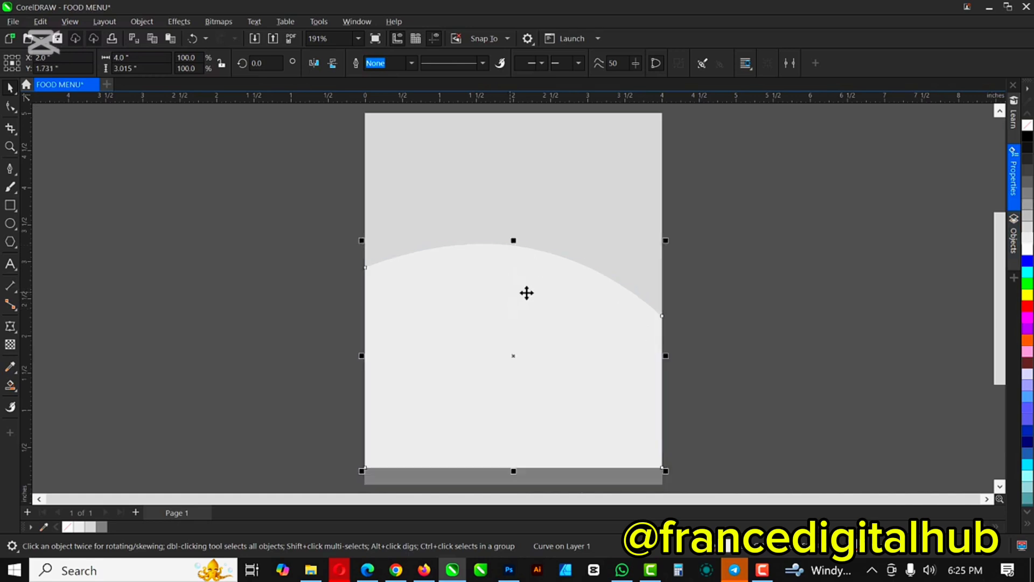
Step: Send the light curve back one, behind the grey curve, leaving a thin pale band
right_click(532, 280)
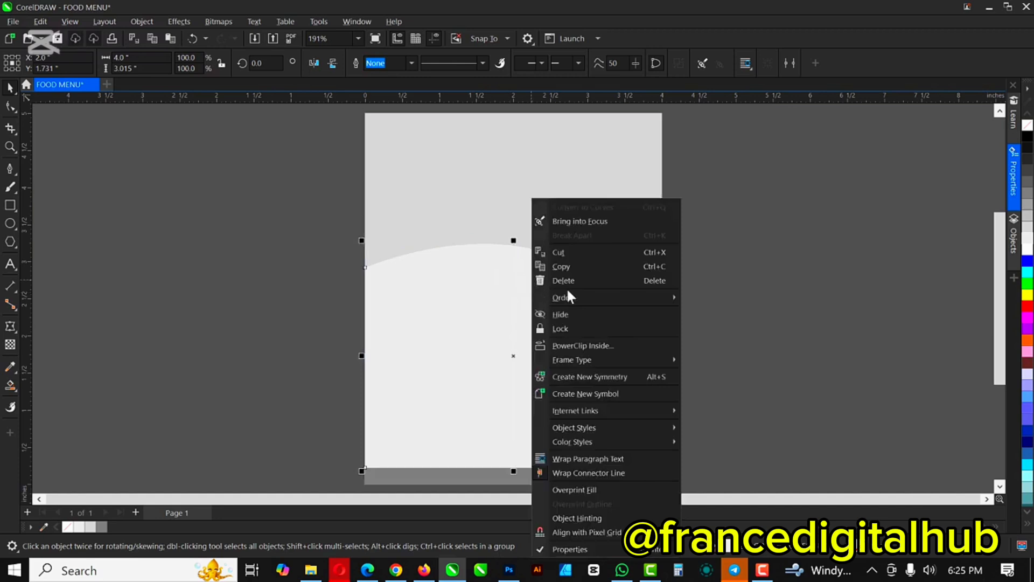
mouse_move(611, 301)
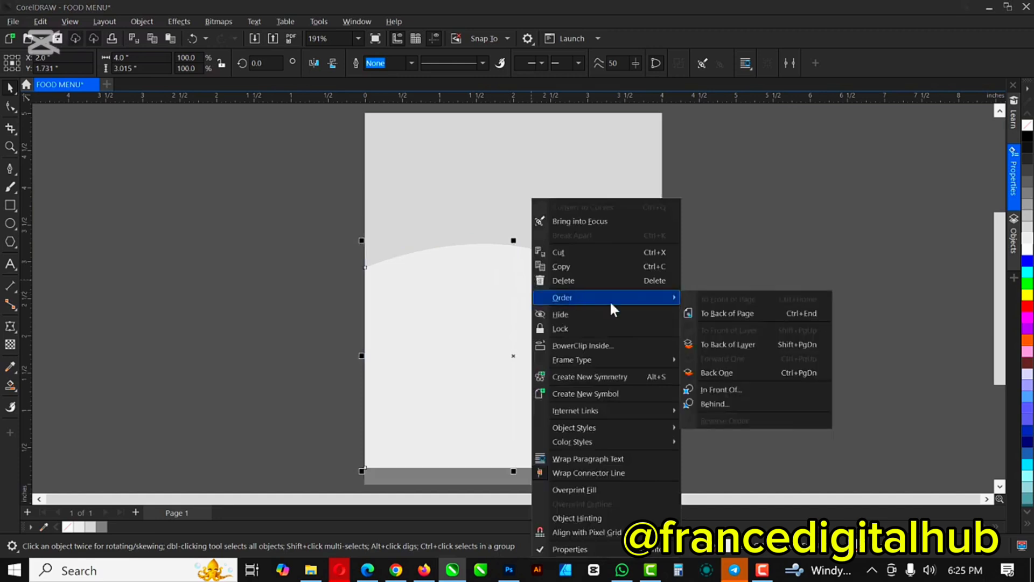
left_click(734, 368)
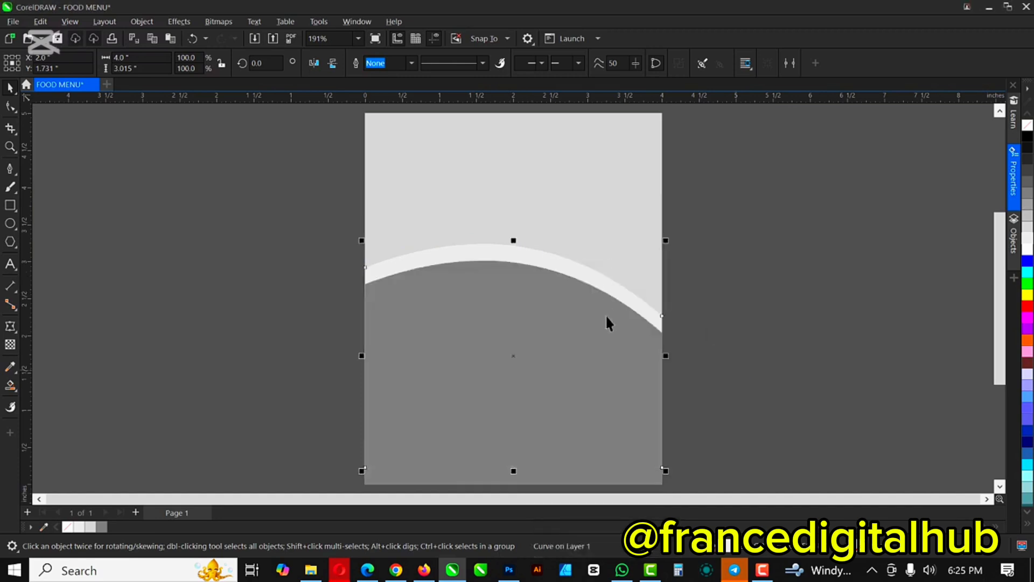
left_click_drag(576, 344, 576, 362)
left_click_drag(514, 308, 706, 296)
key("ctrl+z")
key("ctrl+z")
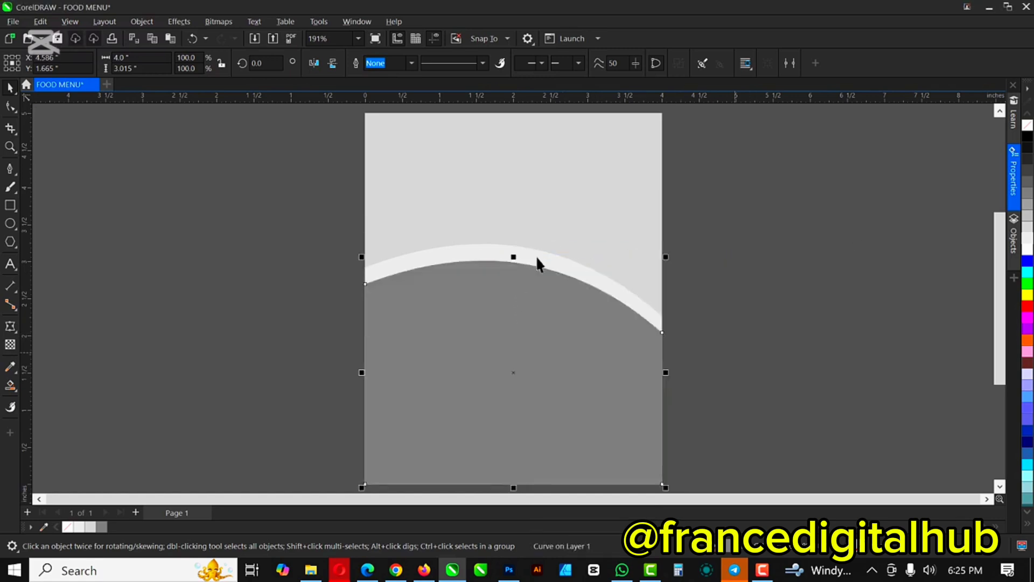
left_click_drag(553, 257, 752, 265)
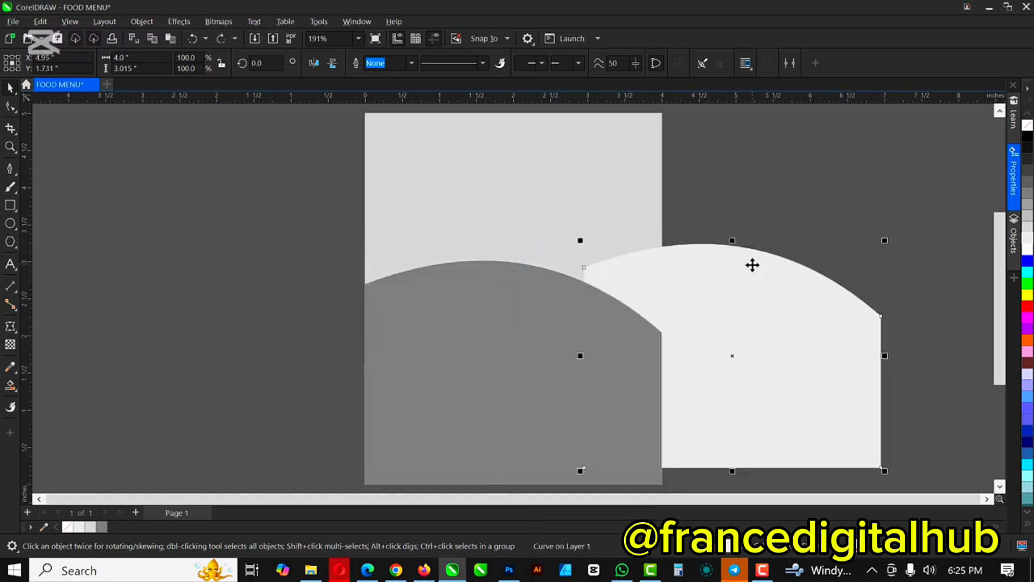
key("ctrl+z")
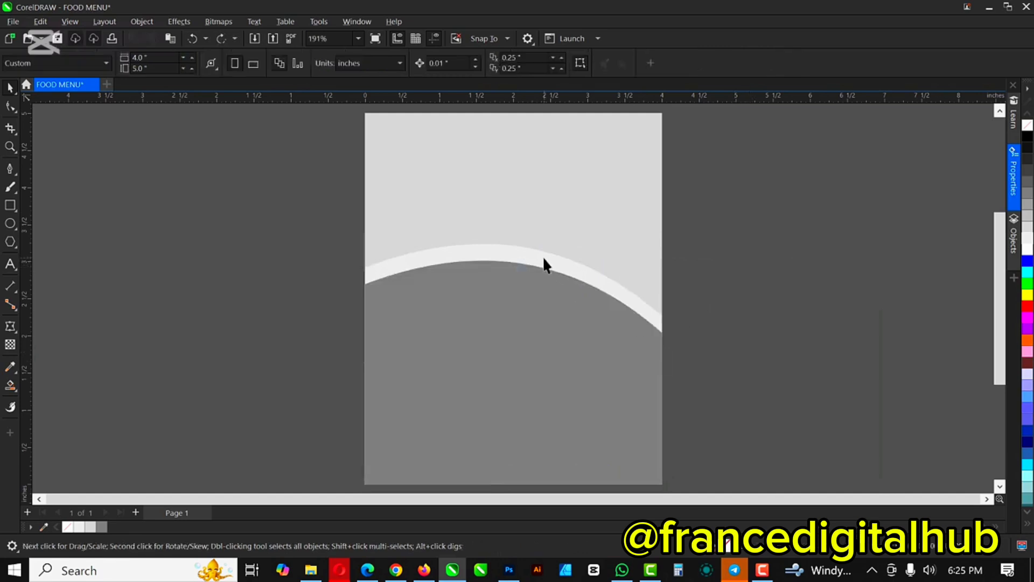
Step: Shorten the front curved panel slightly and fill it red darkened with black
left_click(537, 311)
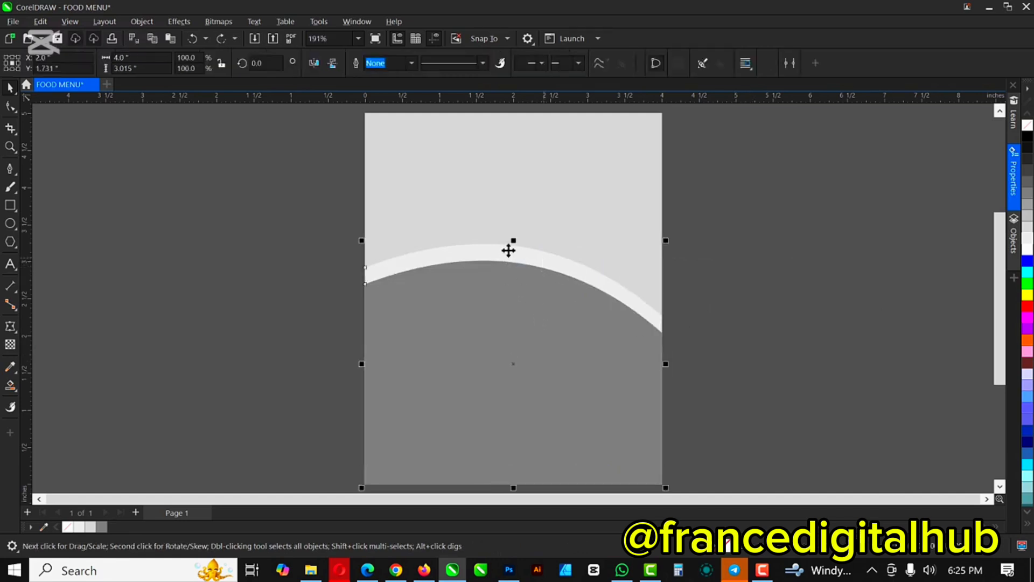
left_click_drag(512, 241, 514, 266)
left_click(487, 256)
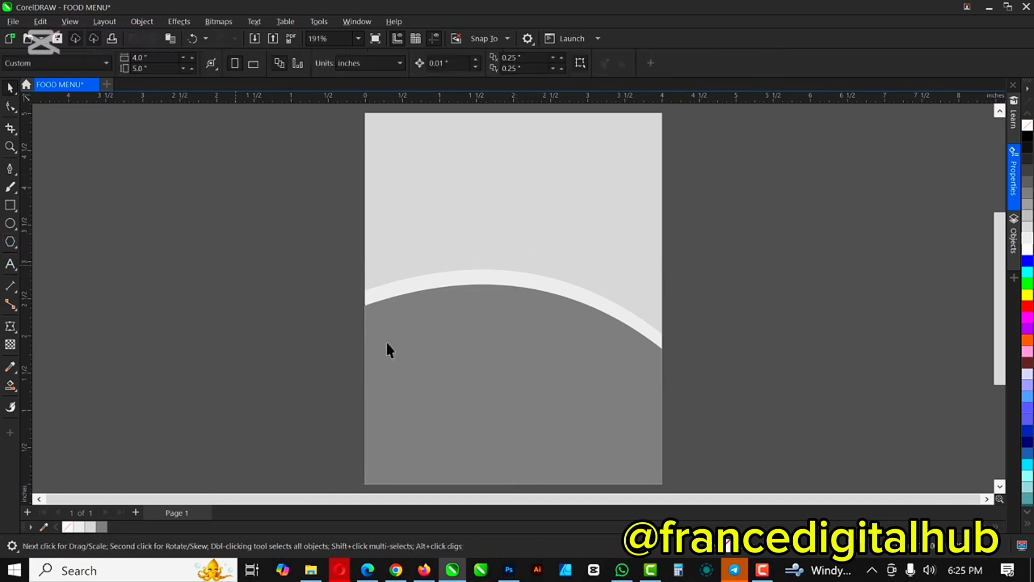
left_click(508, 370)
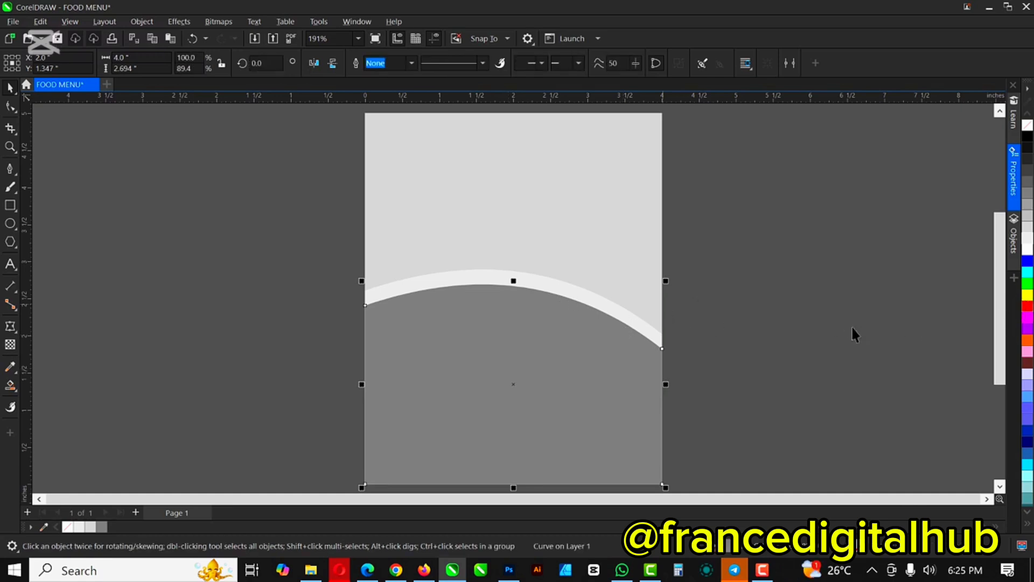
left_click(1028, 307)
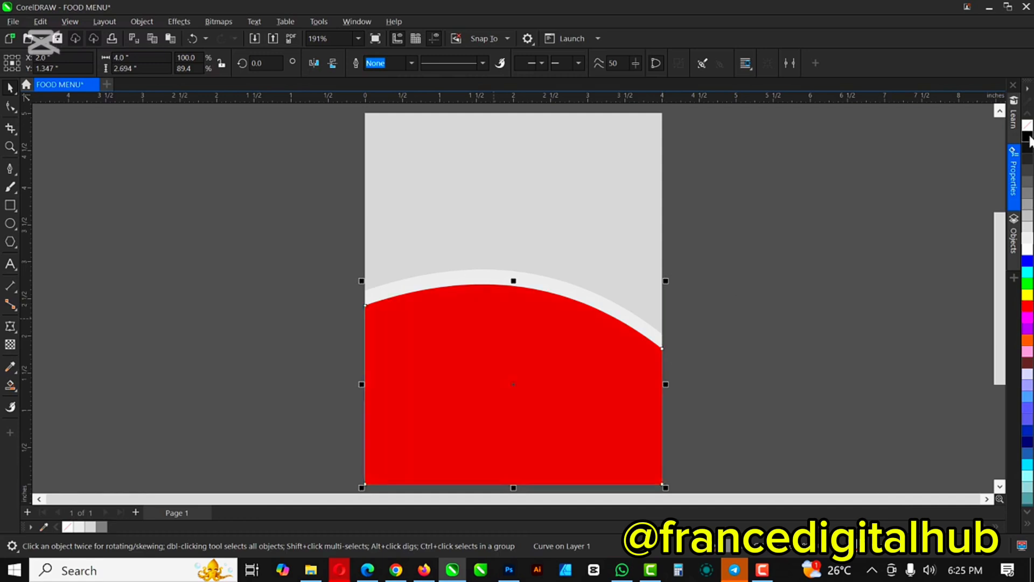
left_click(1029, 139, "ctrl")
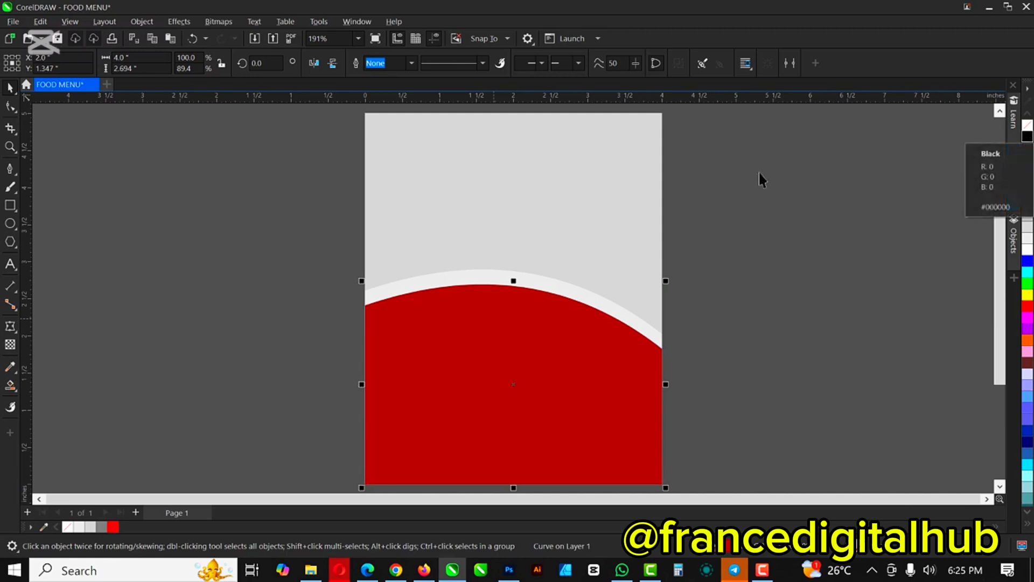
left_click(506, 207)
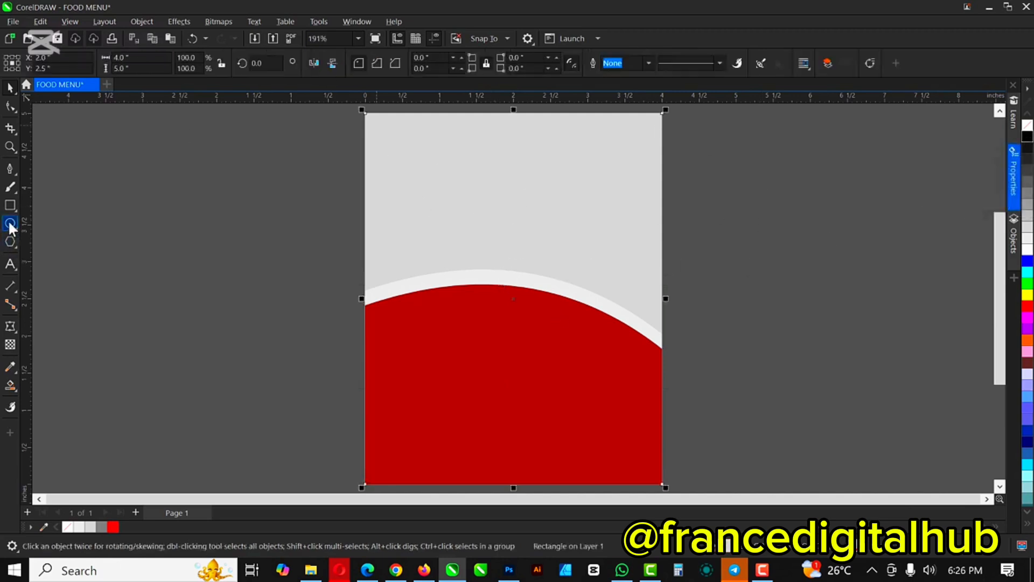
Step: Draw a white, outline-free circle straddling the red panel's top edge
left_click_drag(395, 239, 505, 339)
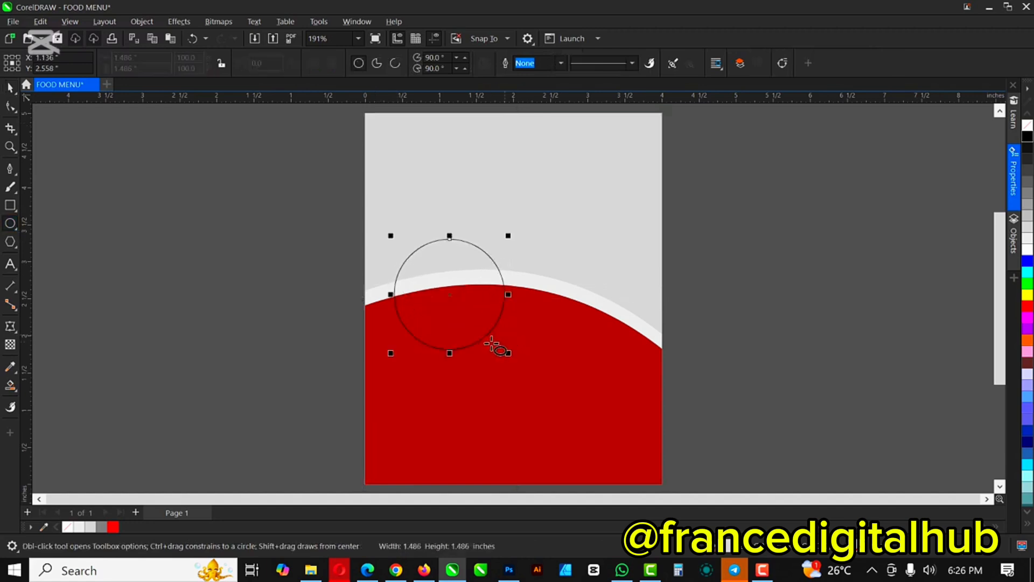
key("space")
left_click_drag(451, 288, 451, 287)
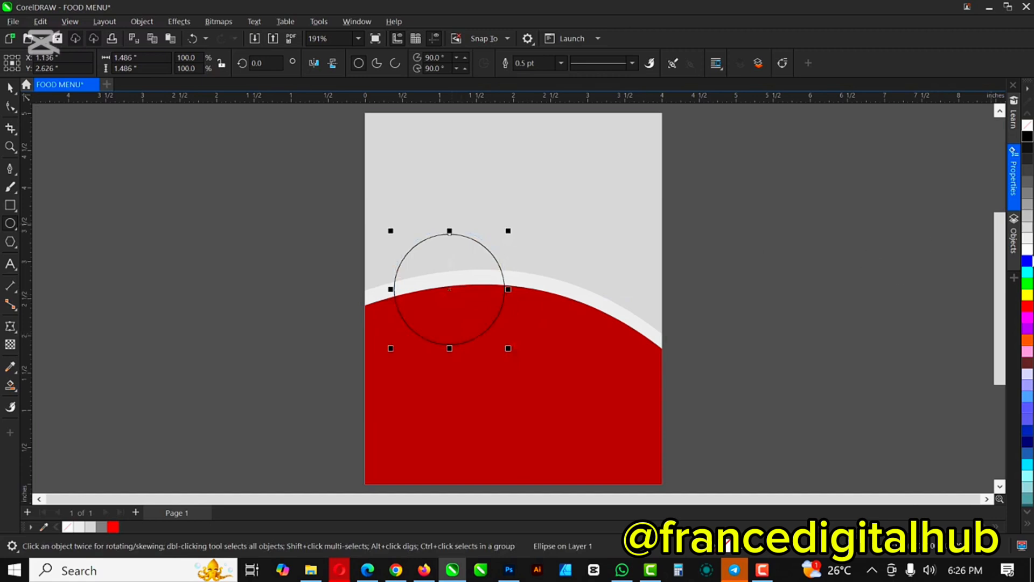
left_click(1028, 251)
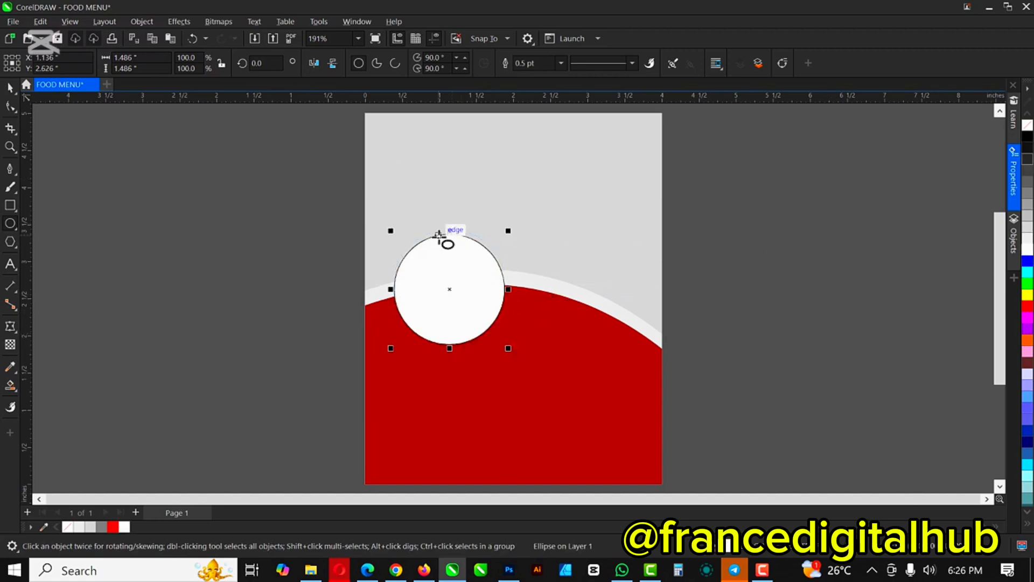
scroll(446, 232, "up", 1)
scroll(446, 232, "up", 3)
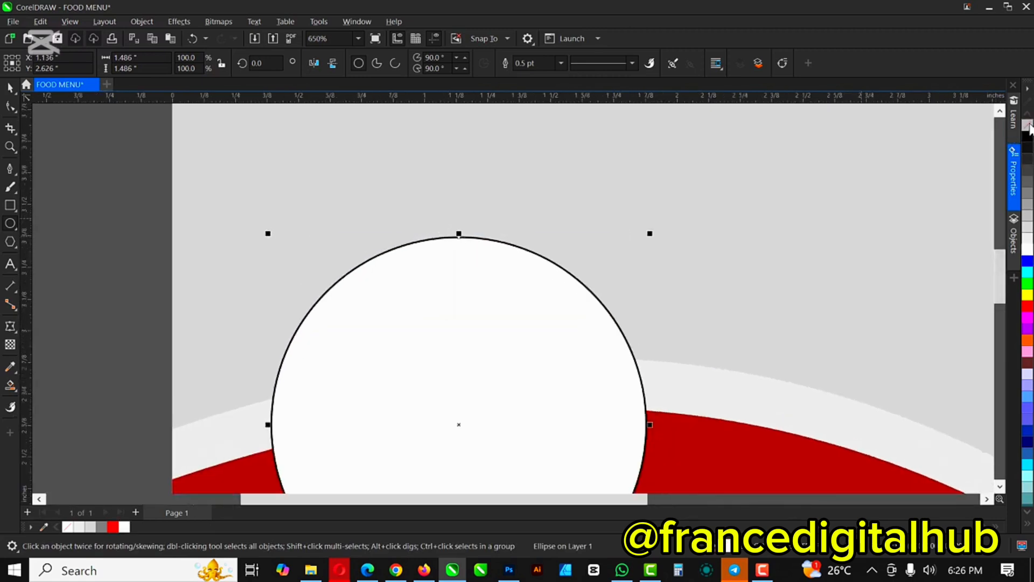
right_click(1028, 126)
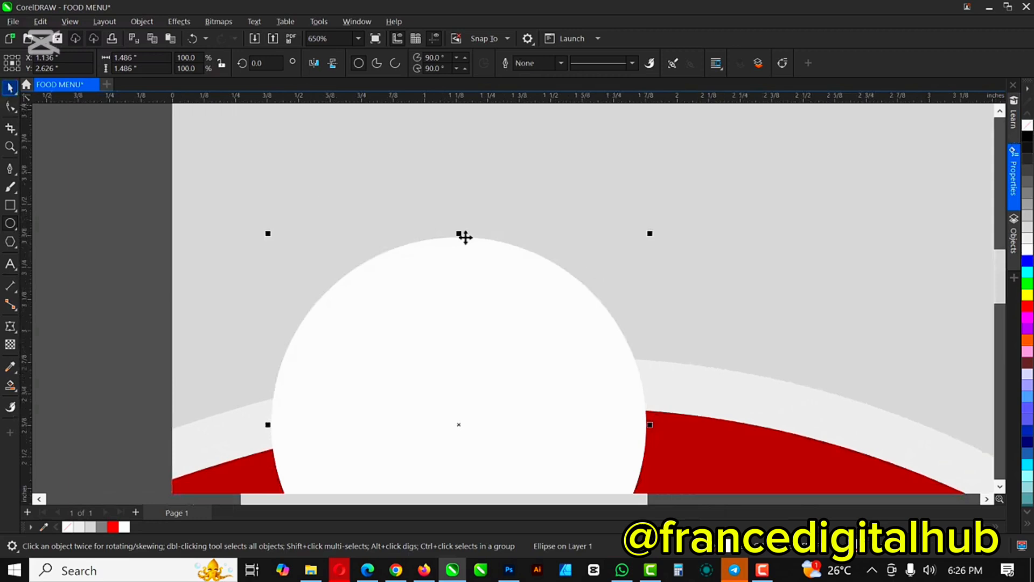
scroll(424, 253, "down", 2)
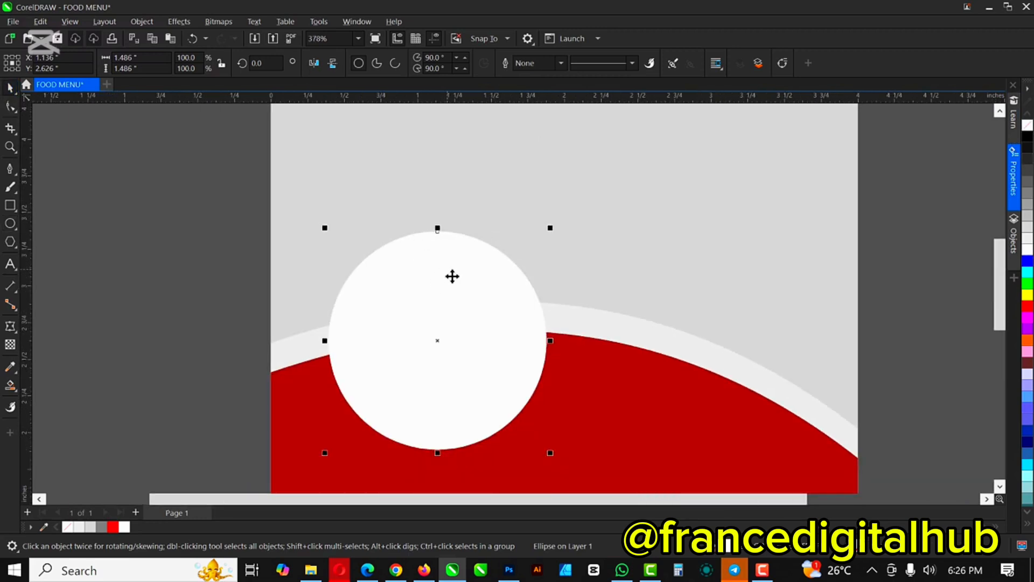
Step: Add a smaller concentric copy of the circle filled light grey
left_click_drag(452, 276, 661, 224)
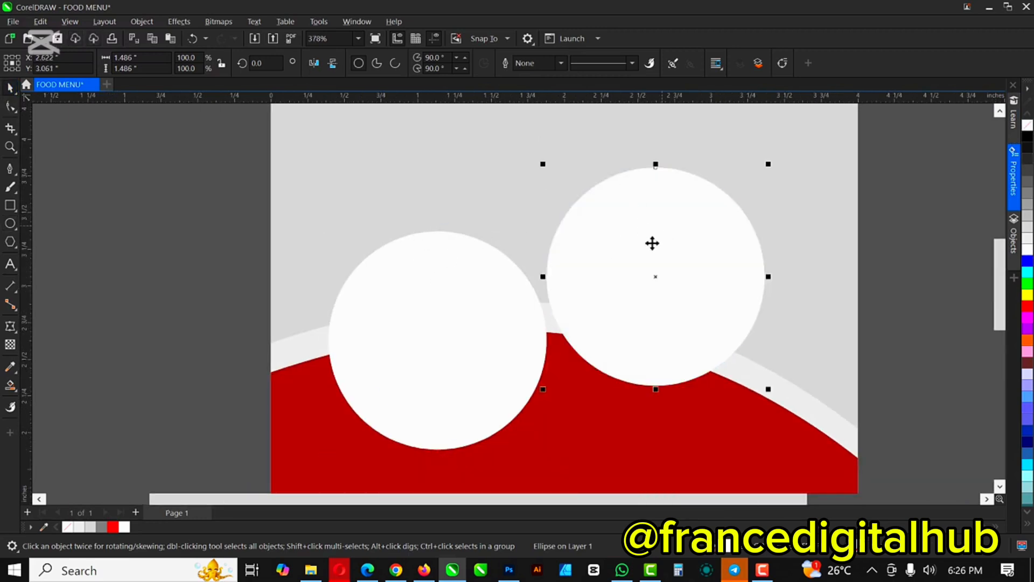
key("ctrl+z")
left_click_drag(550, 227, 534, 246)
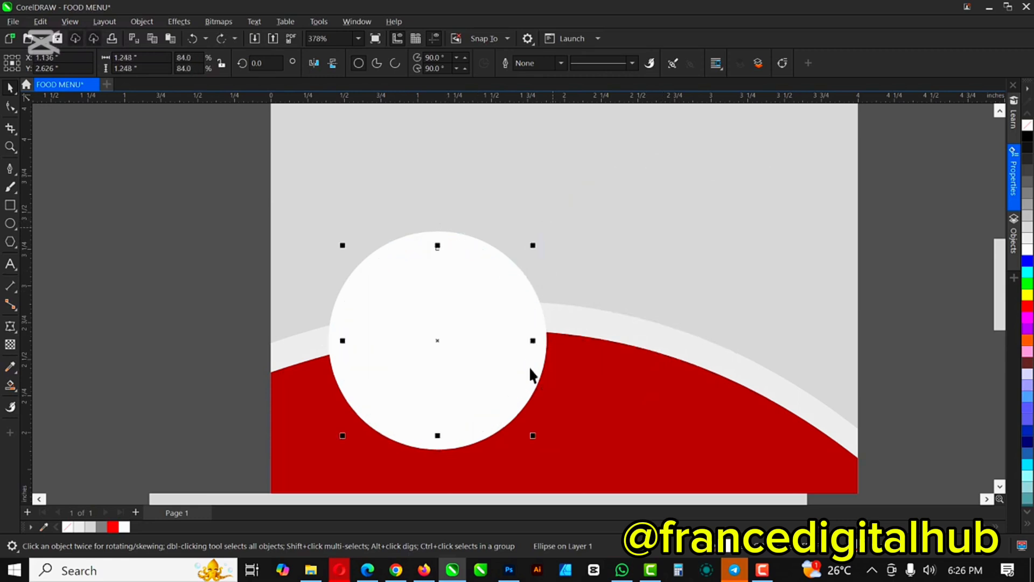
left_click(442, 311)
left_click(1028, 241)
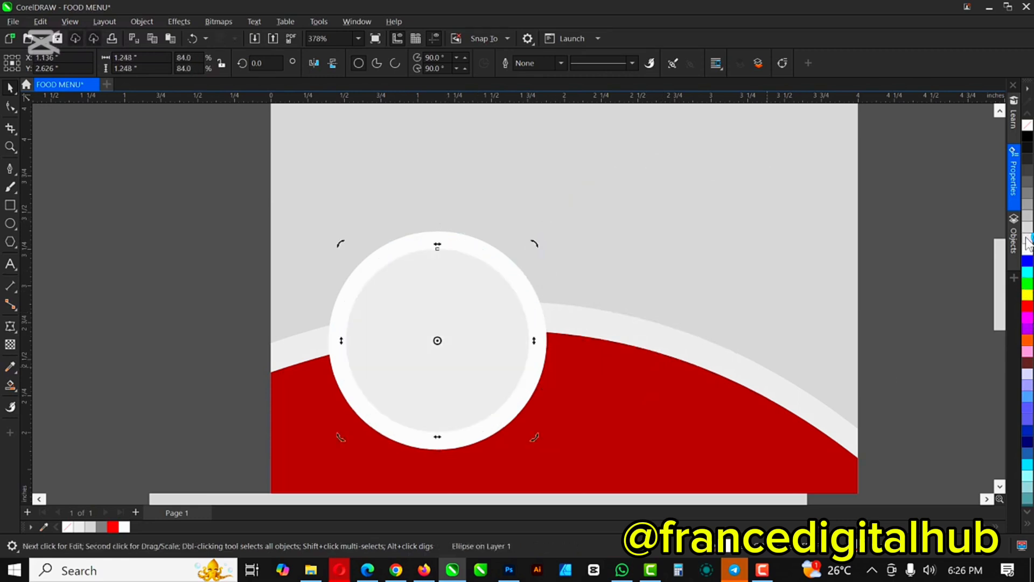
key("shift+F4")
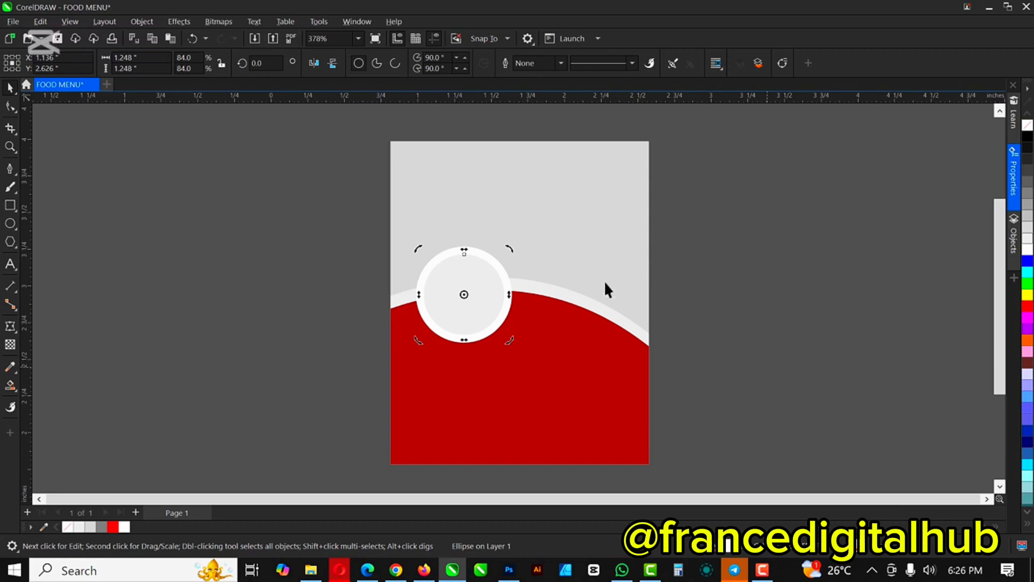
Step: Place a copy of the ringed circle to the right, enlarged to about 130%
scroll(517, 269, "up", 1)
left_click(320, 243)
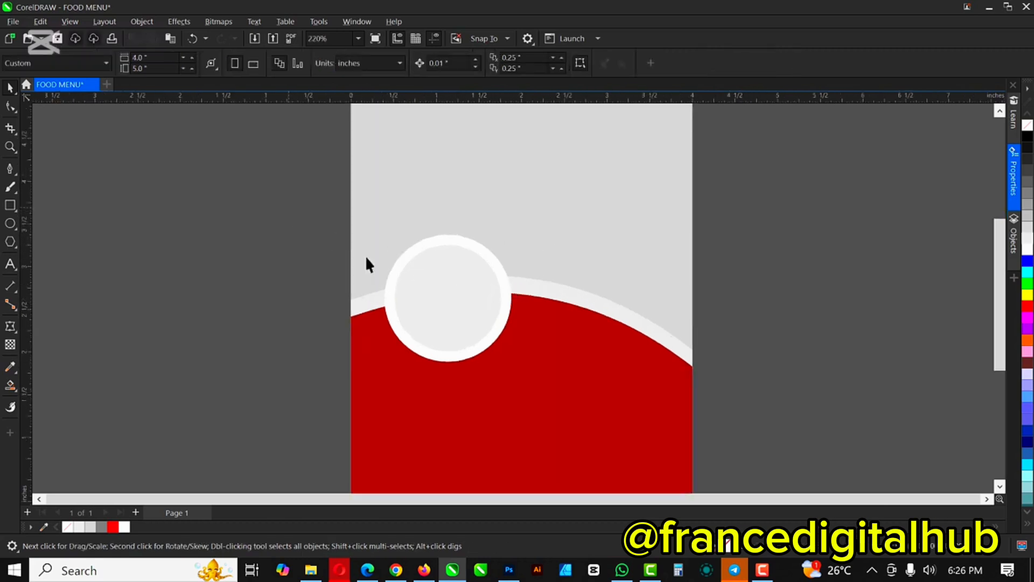
left_click_drag(288, 208, 553, 403)
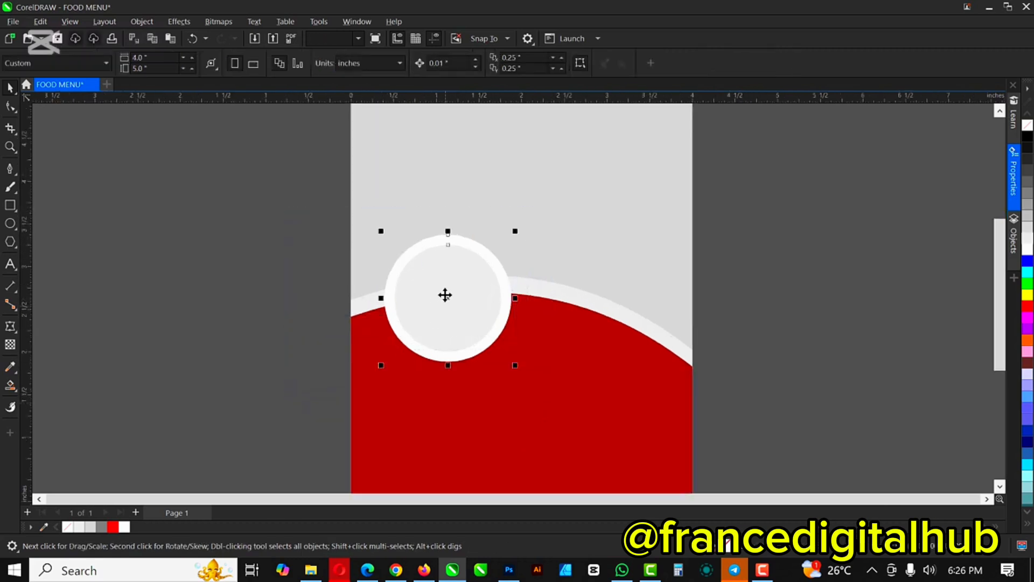
left_click_drag(445, 295, 580, 317)
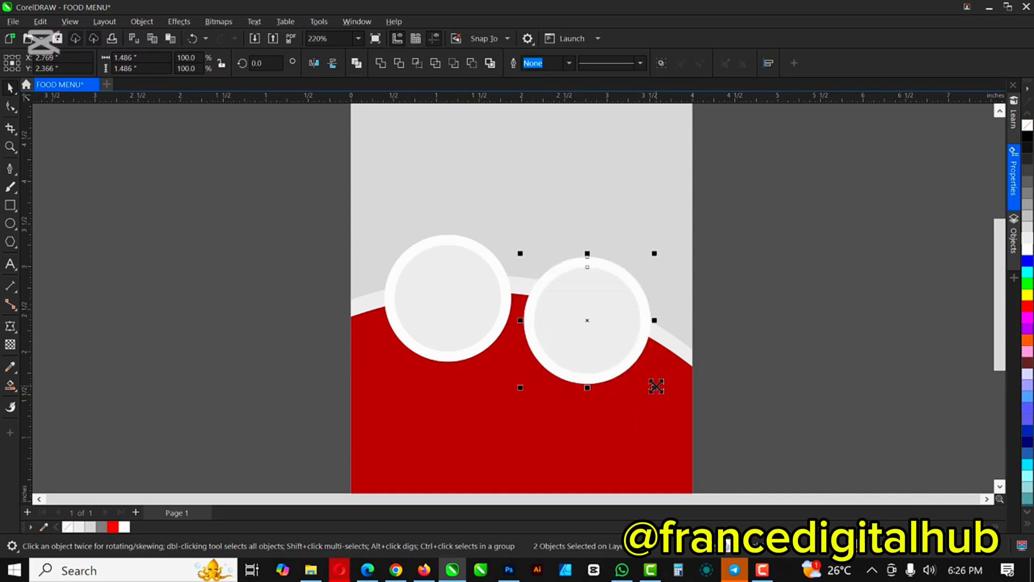
left_click_drag(656, 386, 674, 414)
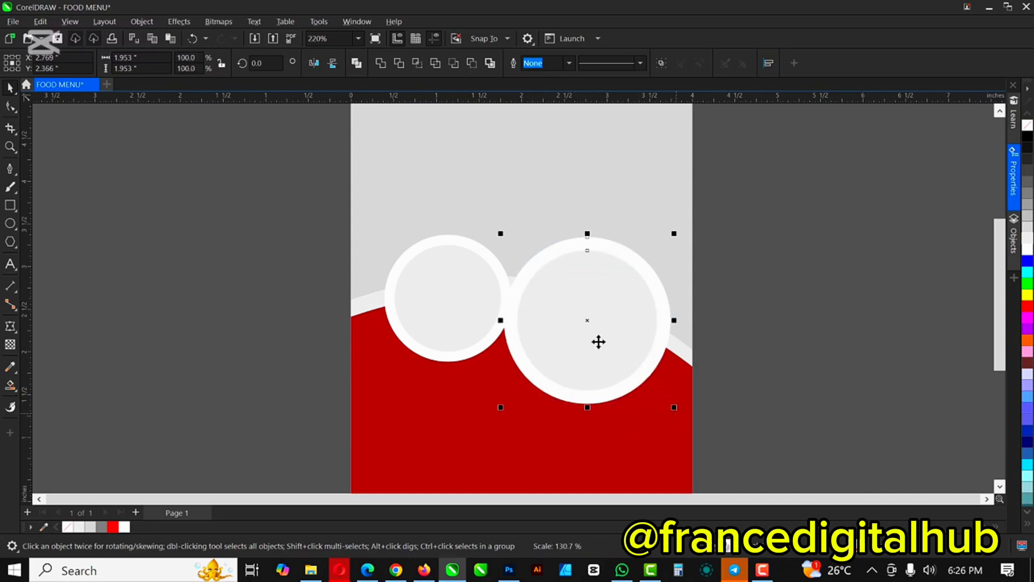
left_click_drag(598, 341, 625, 395)
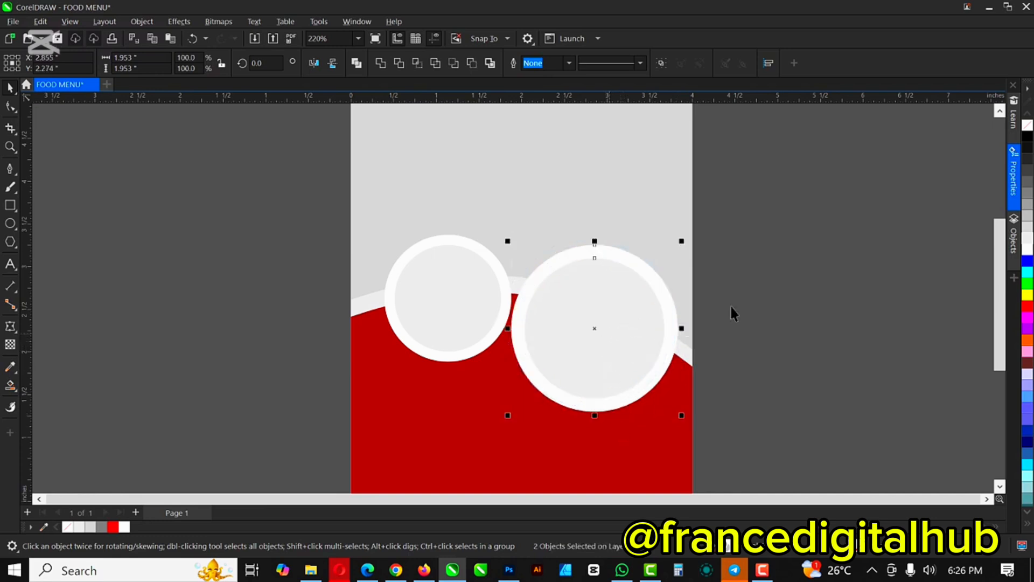
Step: Scale both rings down slightly and move them up onto the panel's curve
left_click_drag(764, 191, 397, 399)
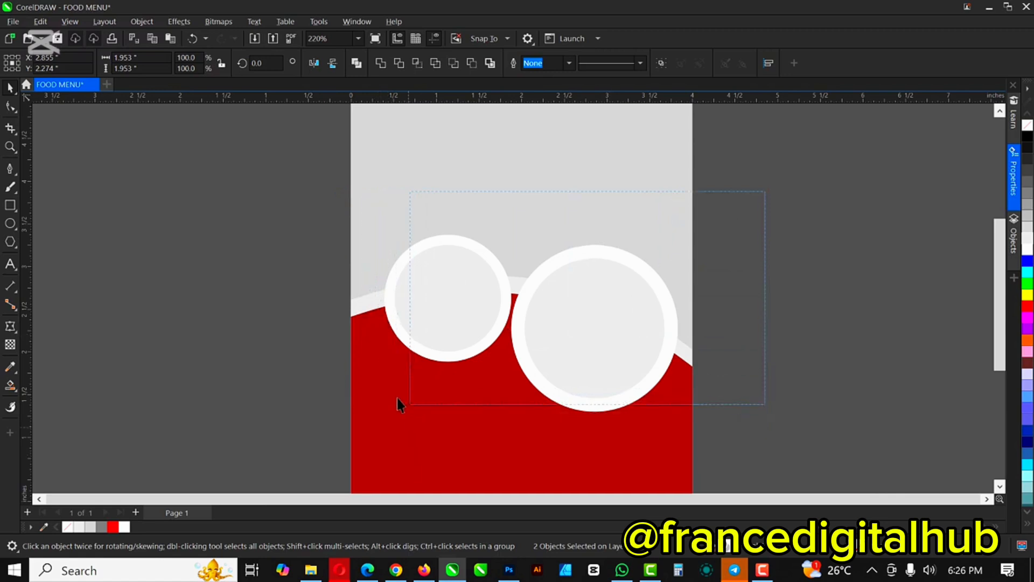
left_click_drag(426, 437, 375, 446)
left_click_drag(570, 339, 797, 303)
key("ctrl+z")
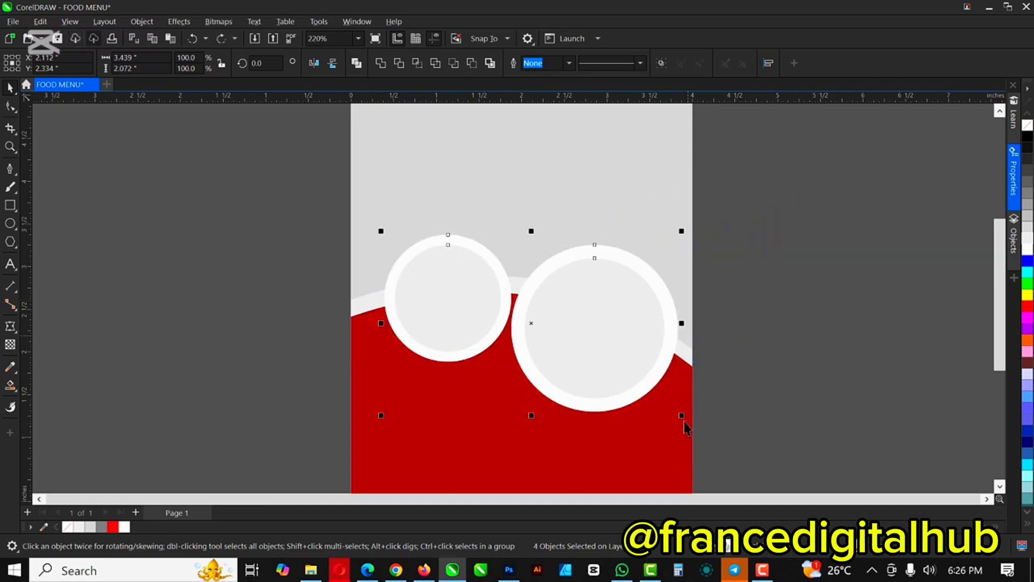
left_click_drag(680, 415, 668, 407)
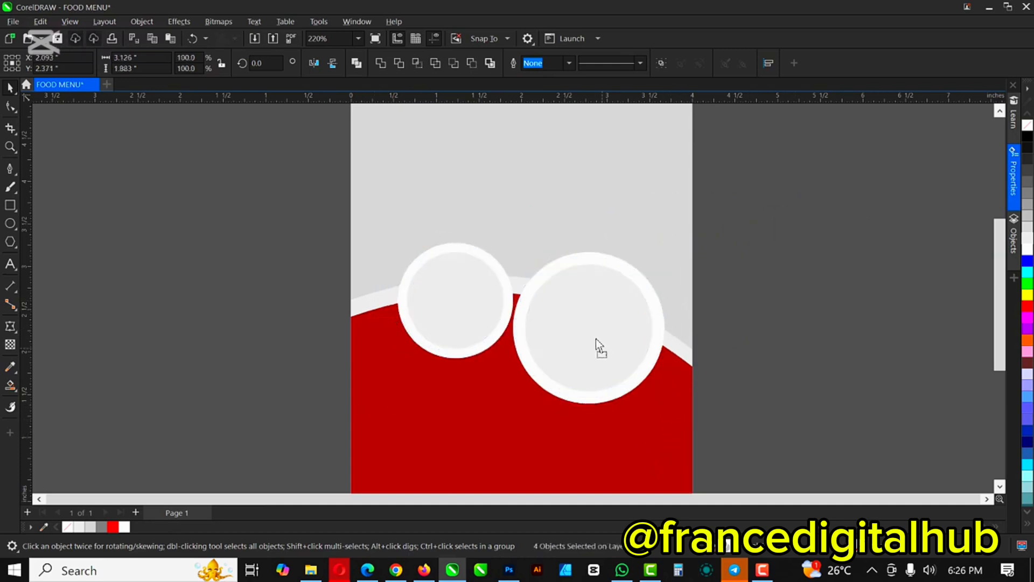
left_click_drag(595, 339, 591, 330)
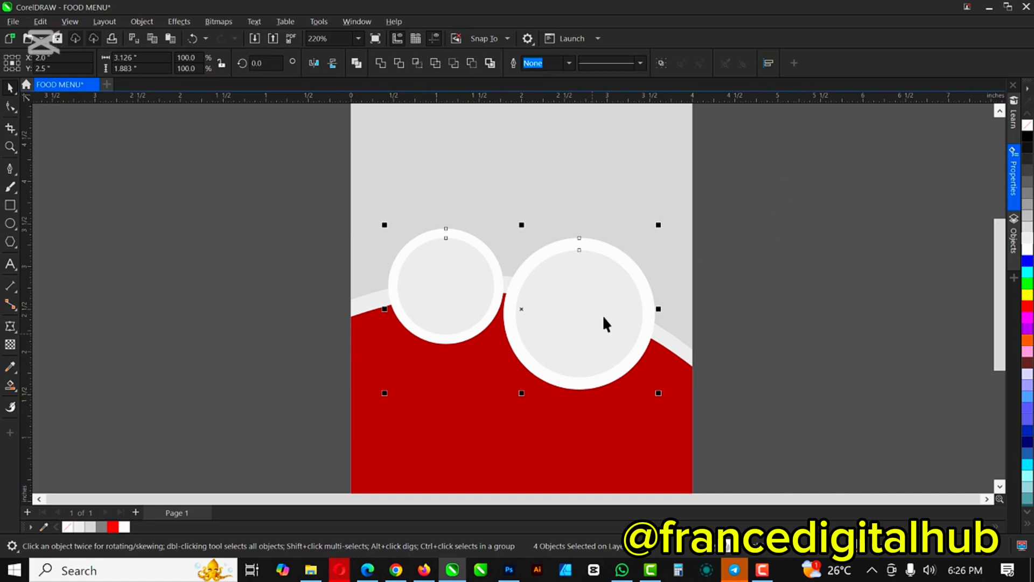
left_click_drag(664, 220, 543, 368)
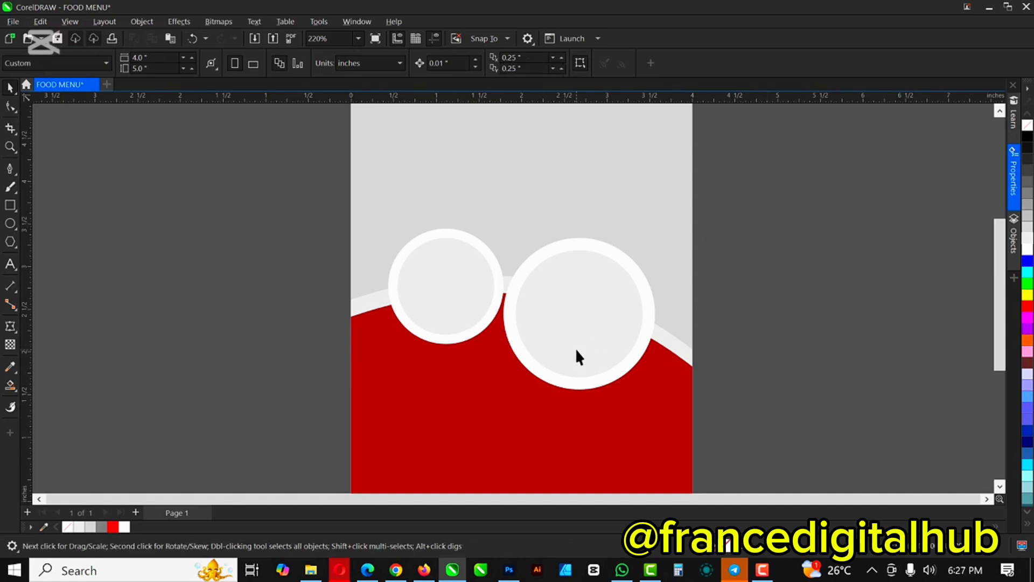
Step: Select the right circle with its ring and nudge it slightly right
left_click(579, 309)
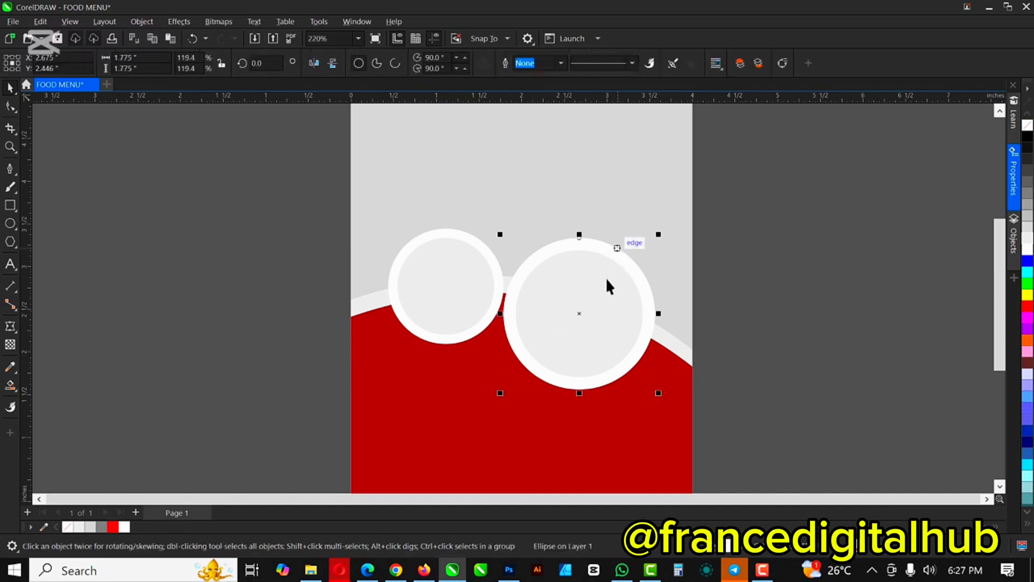
left_click(784, 233)
left_click_drag(766, 212, 495, 408)
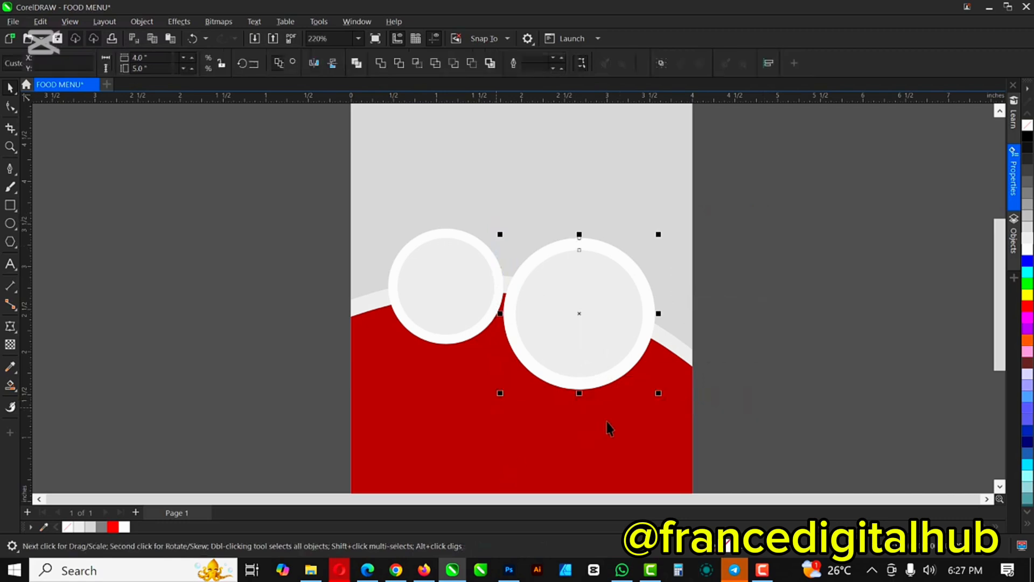
left_click_drag(658, 393, 653, 403)
mouse_move(608, 327)
left_mouse_down()
mouse_move(614, 337)
mouse_move(615, 327)
left_mouse_up()
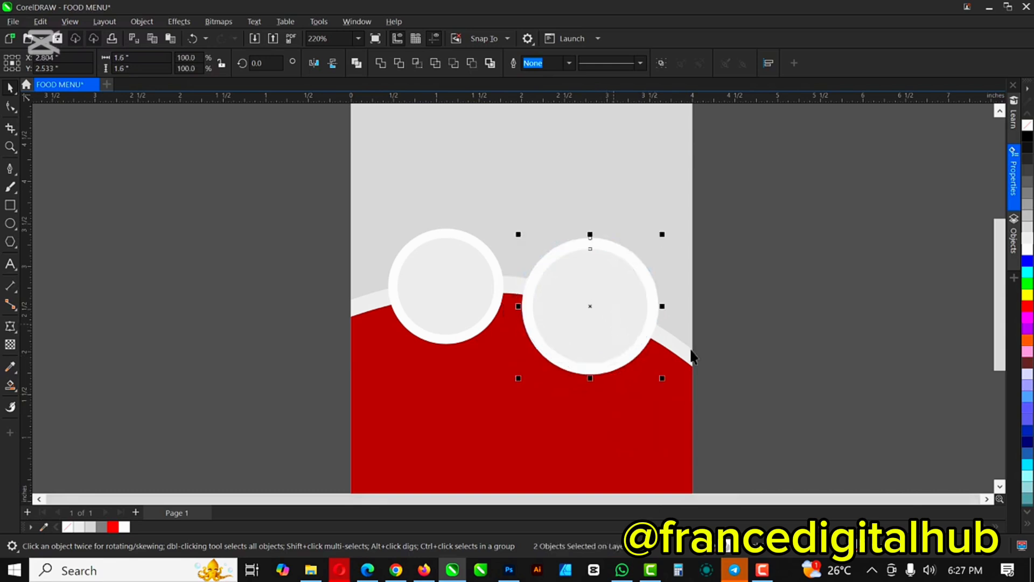
scroll(521, 303, "down", 1)
scroll(584, 272, "down", 2)
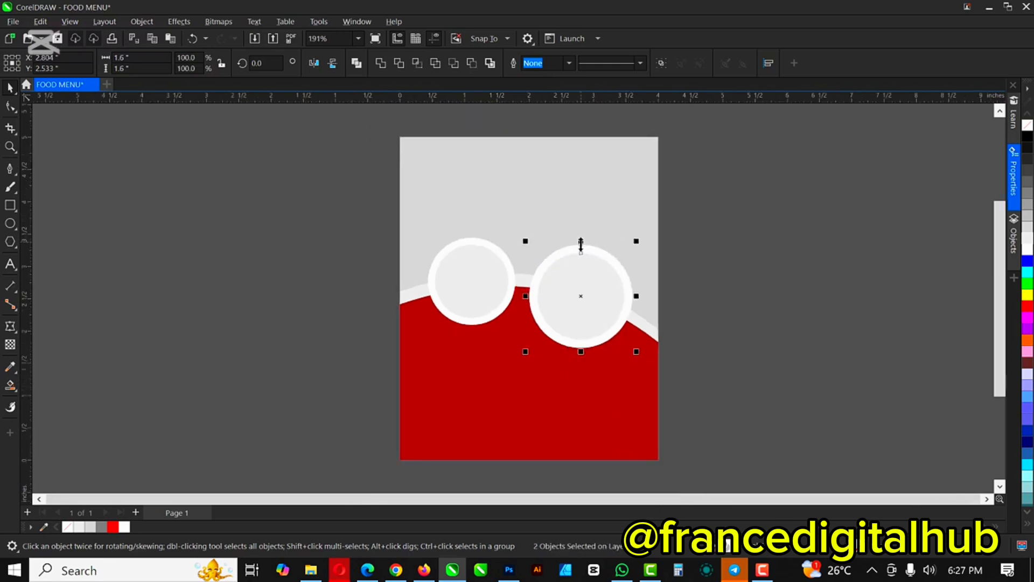
scroll(584, 274, "up", 2)
Step: Reposition the right circle and enlarge it to about 1.76 inches
left_click_drag(584, 282, 585, 303)
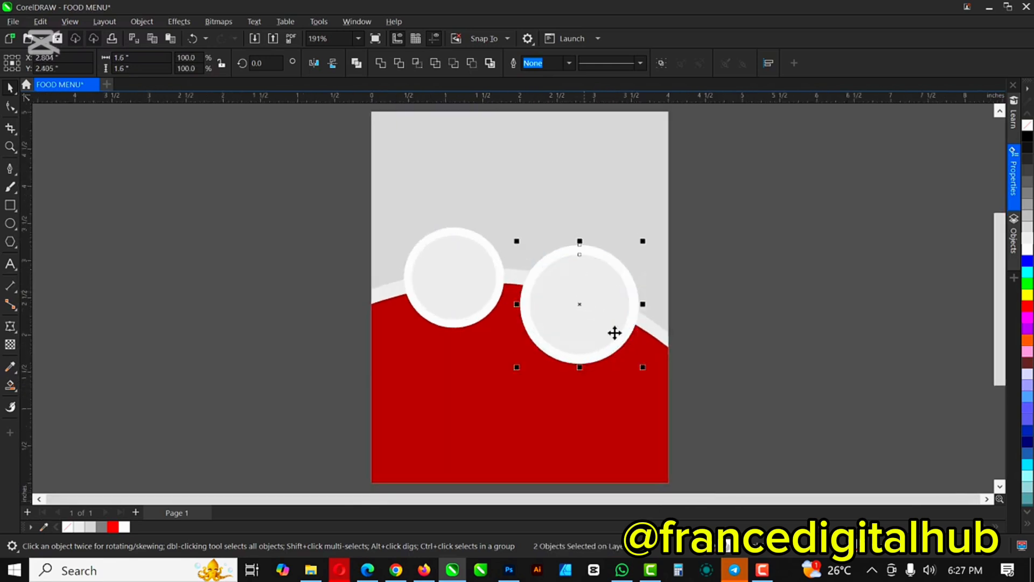
left_click_drag(649, 377, 654, 383)
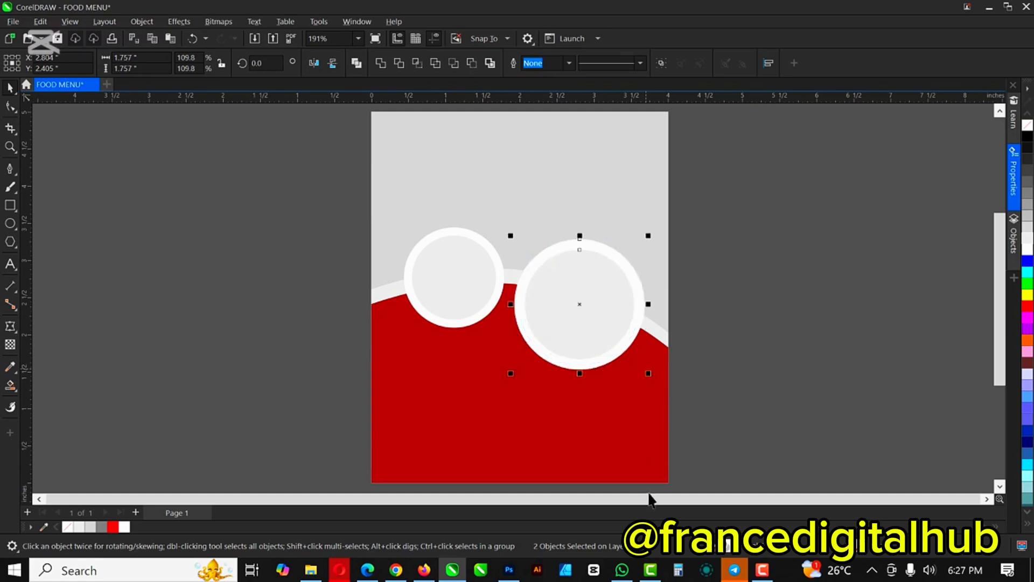
scroll(533, 282, "down", 2)
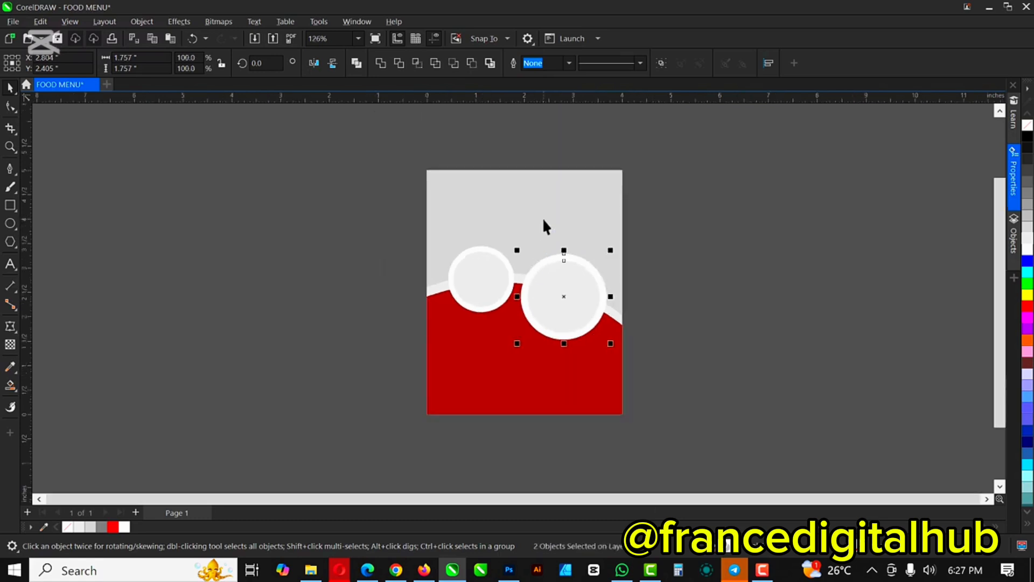
scroll(542, 218, "up", 1)
scroll(543, 218, "up", 1)
left_click(539, 193)
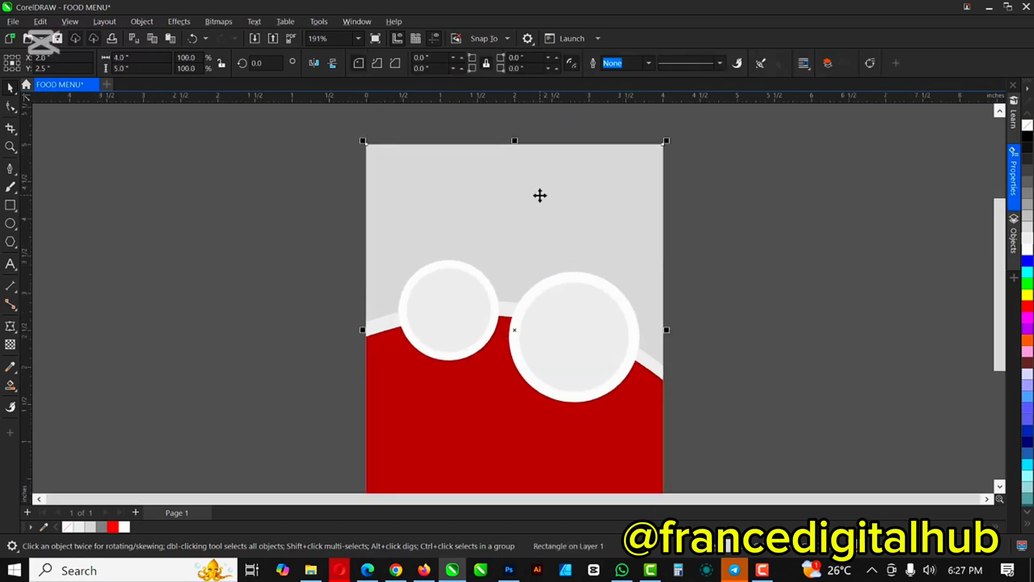
Step: Select the red panel and set up the Pen tool's drawing mode
left_click(775, 247)
scroll(575, 240, "down", 2)
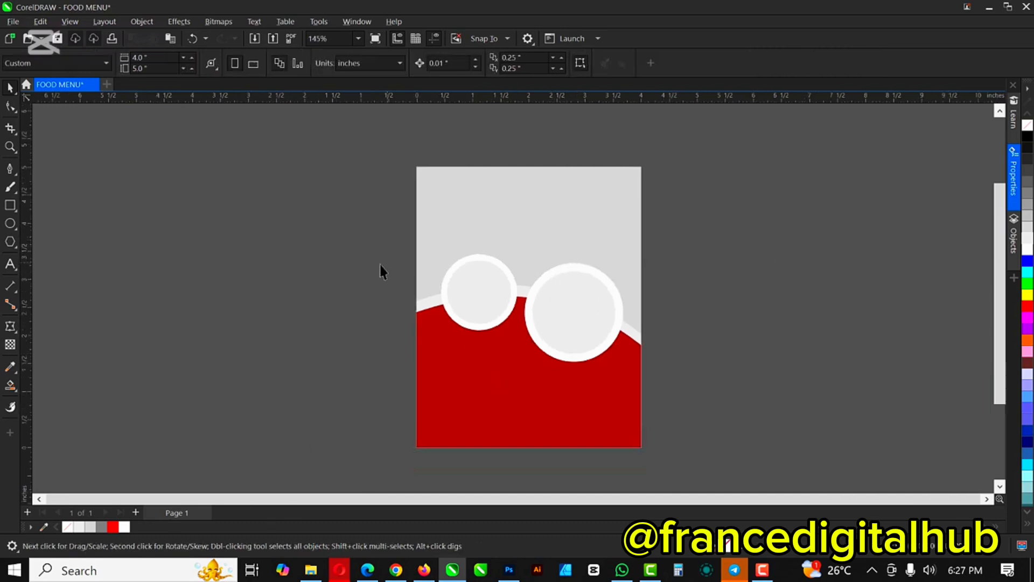
scroll(544, 240, "up", 1)
left_click(526, 416)
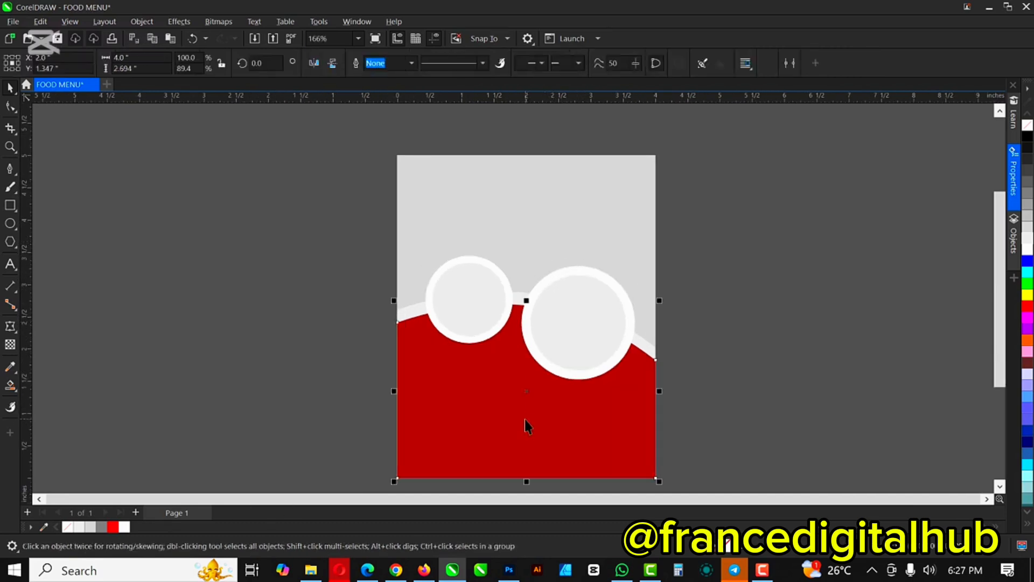
scroll(547, 460, "up", 2)
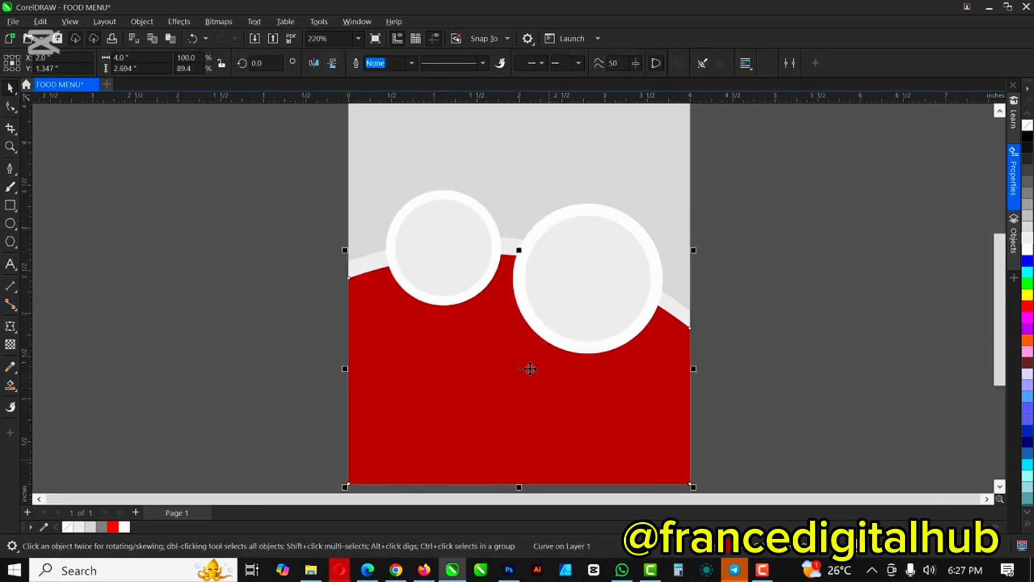
scroll(581, 467, "down", 2)
scroll(580, 462, "up", 1)
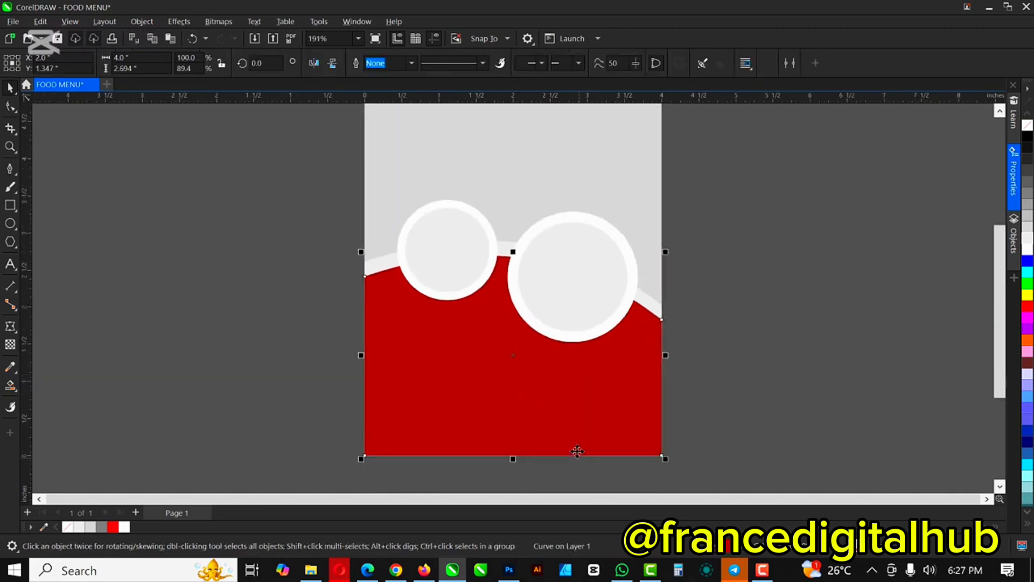
left_click(10, 169)
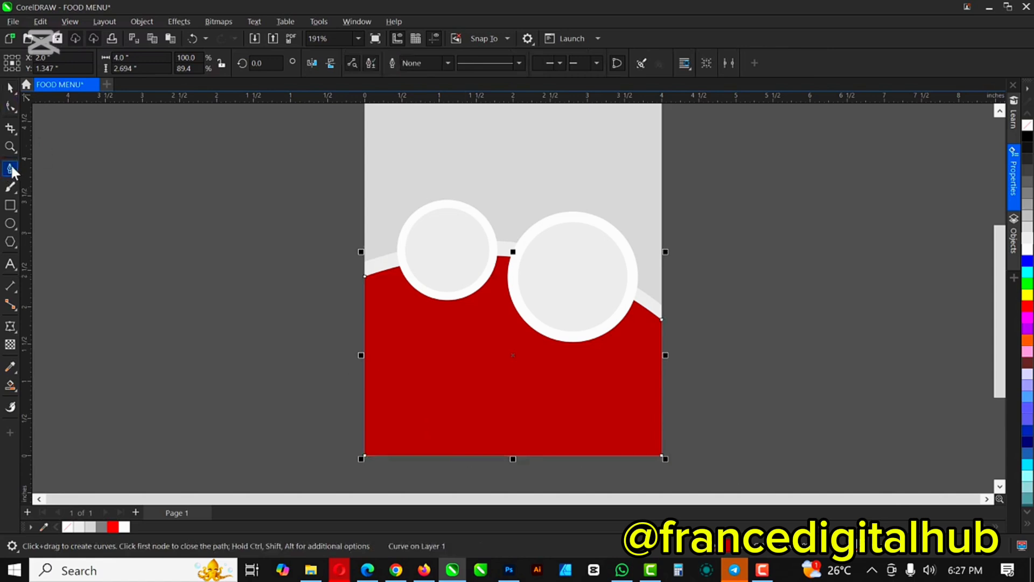
left_click(352, 64)
left_click(352, 68)
Step: Draw a closed triangle in the panel's lower-right corner, from bottom edge to right edge
left_click(470, 456)
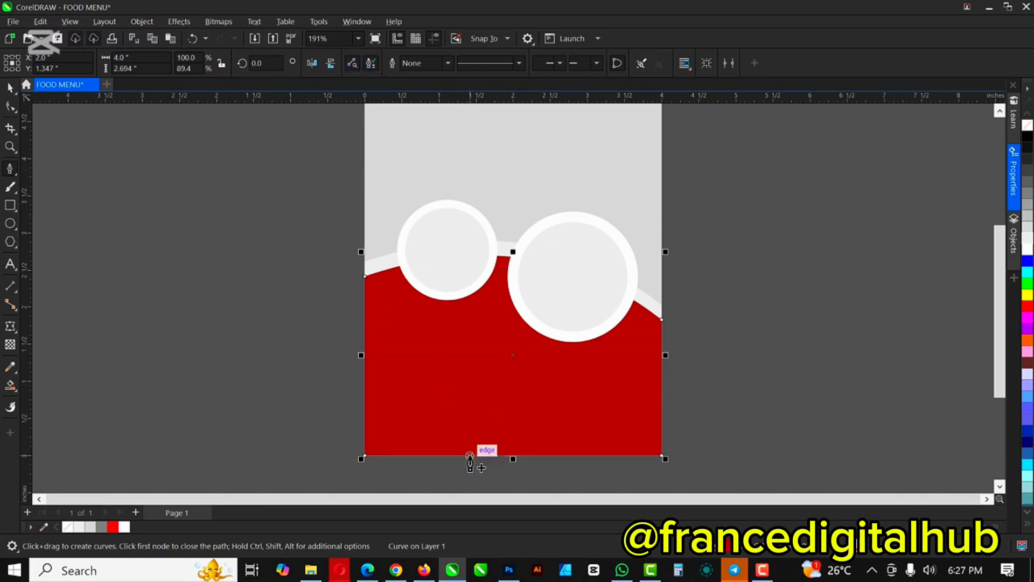
left_click(661, 371)
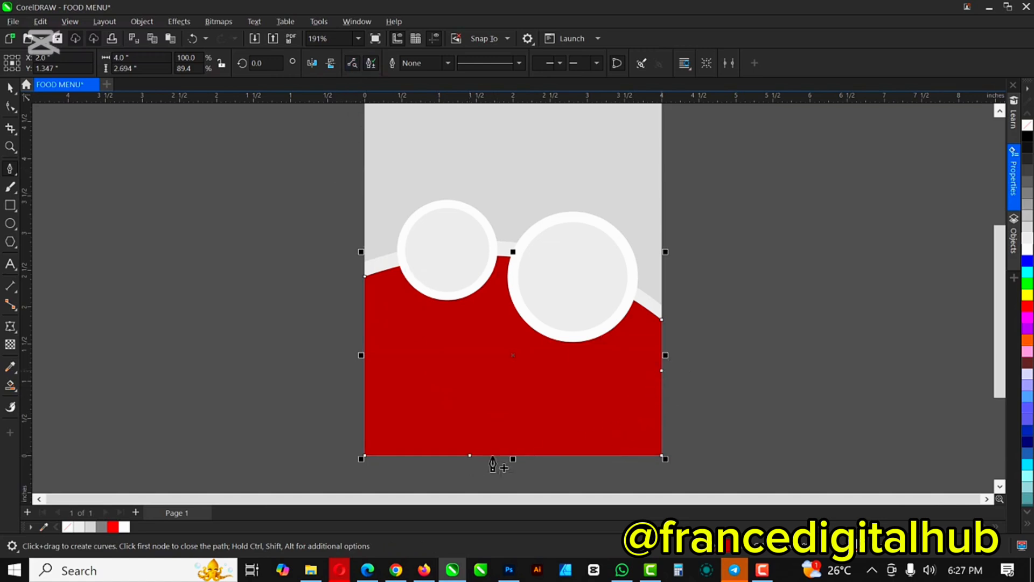
left_click(481, 455)
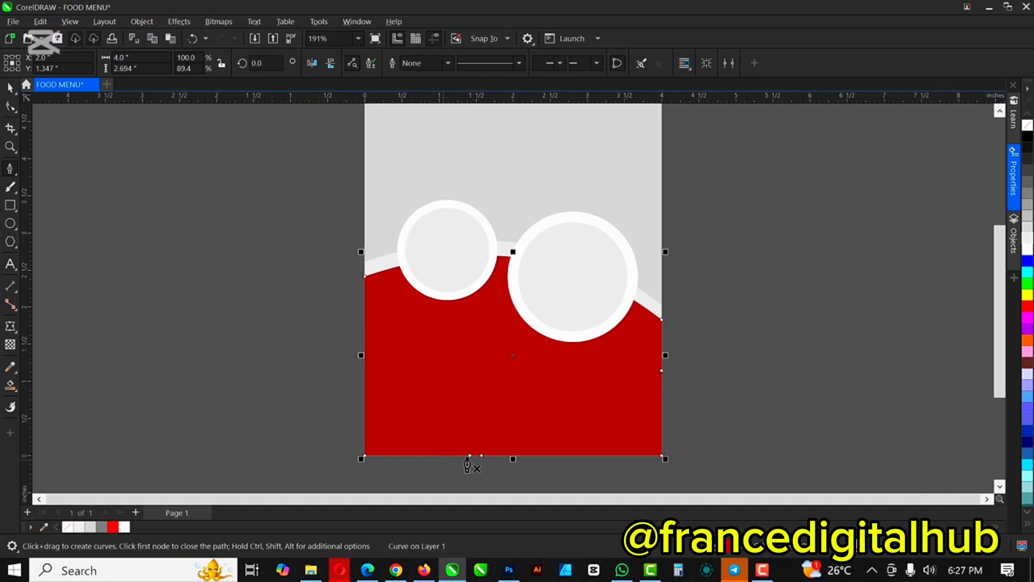
left_click(443, 456)
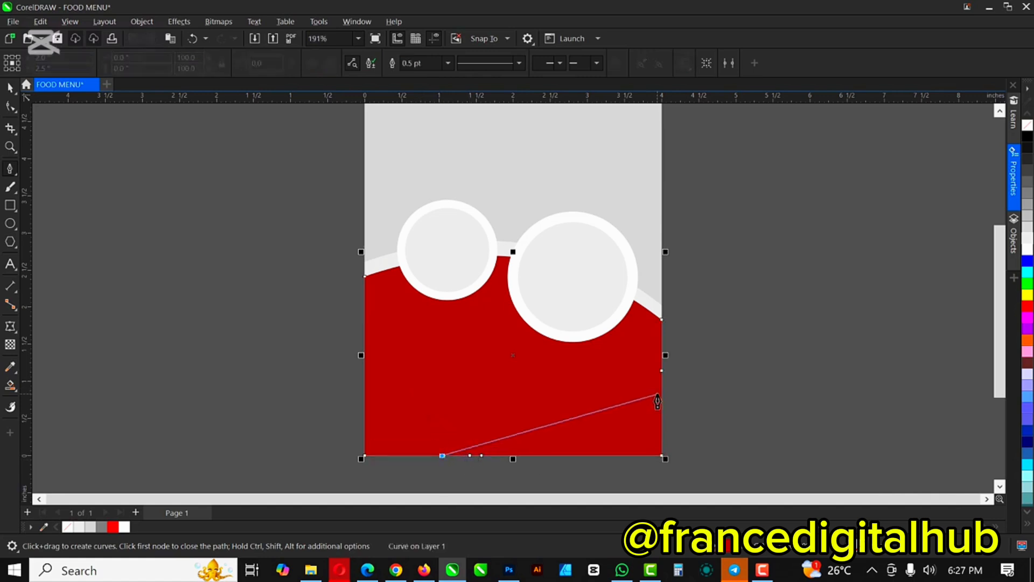
left_click(662, 376)
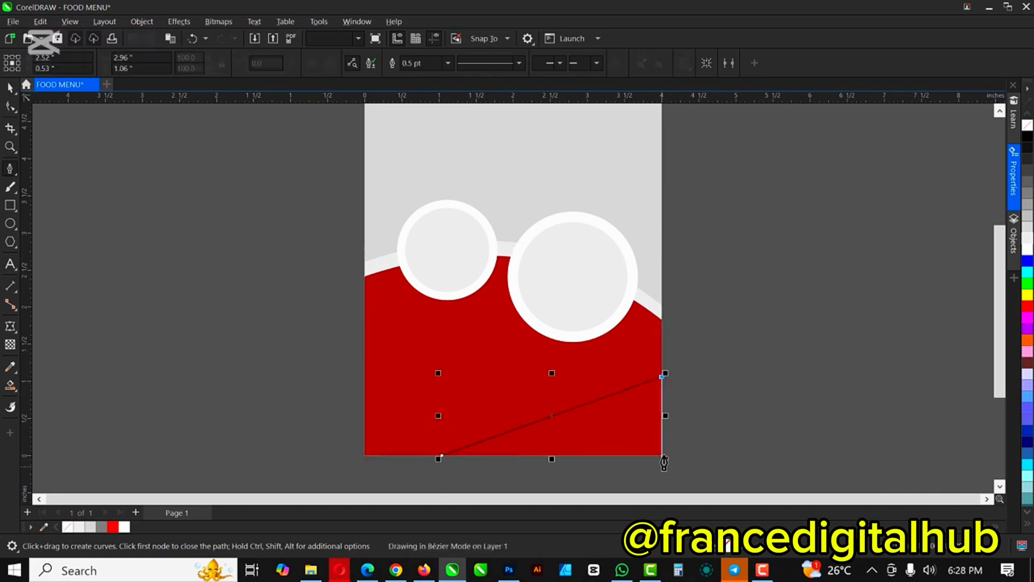
left_click(662, 455)
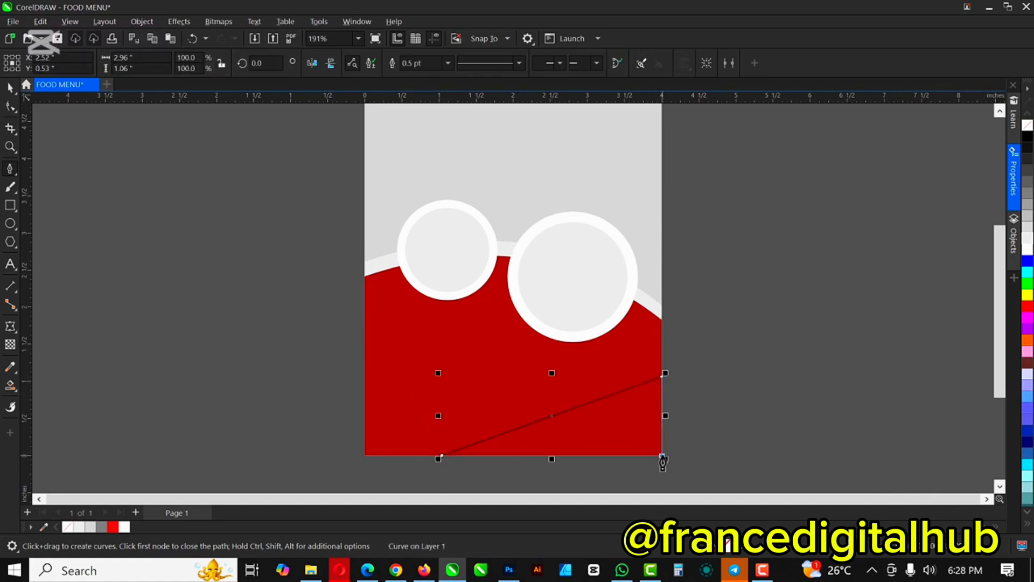
left_click(440, 456)
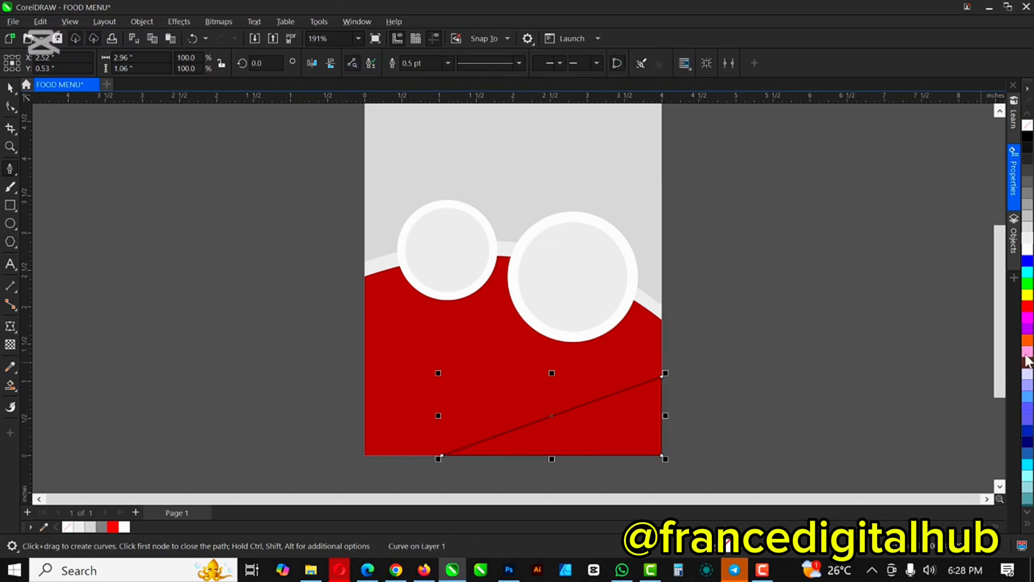
Step: Fill the triangle with red sampled from the panel and remove its outline
left_click(11, 366)
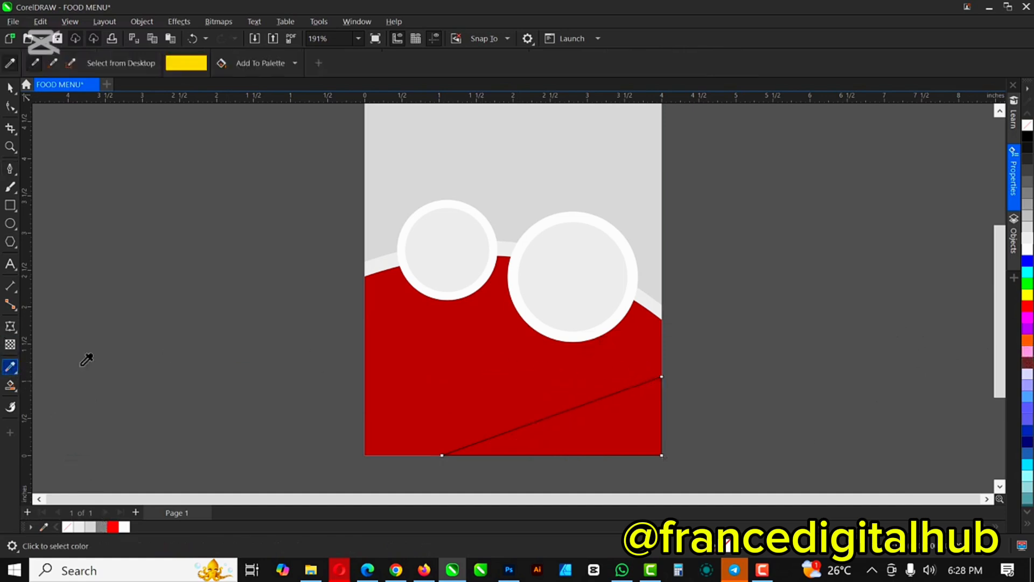
left_click(505, 363)
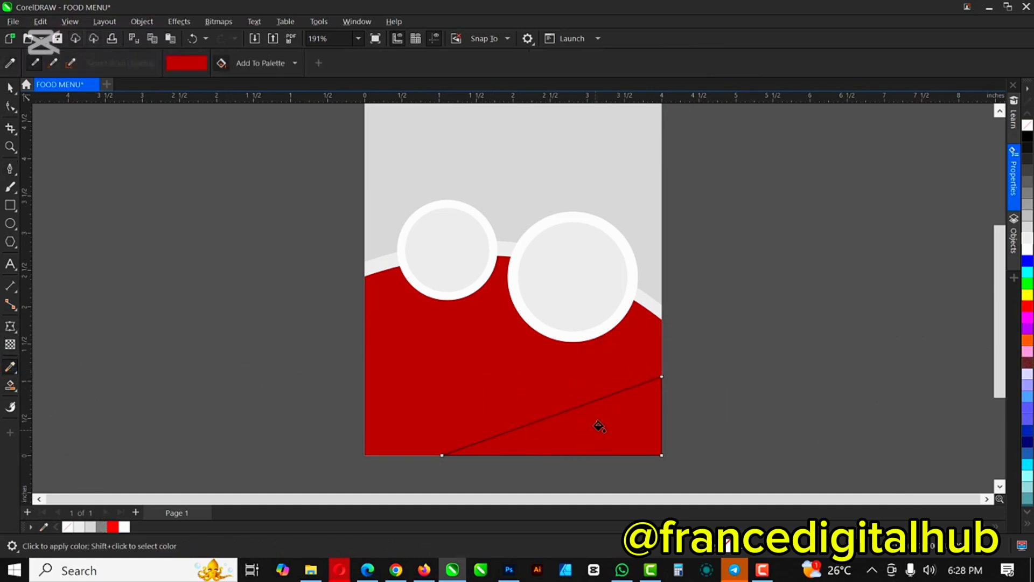
left_click(614, 424)
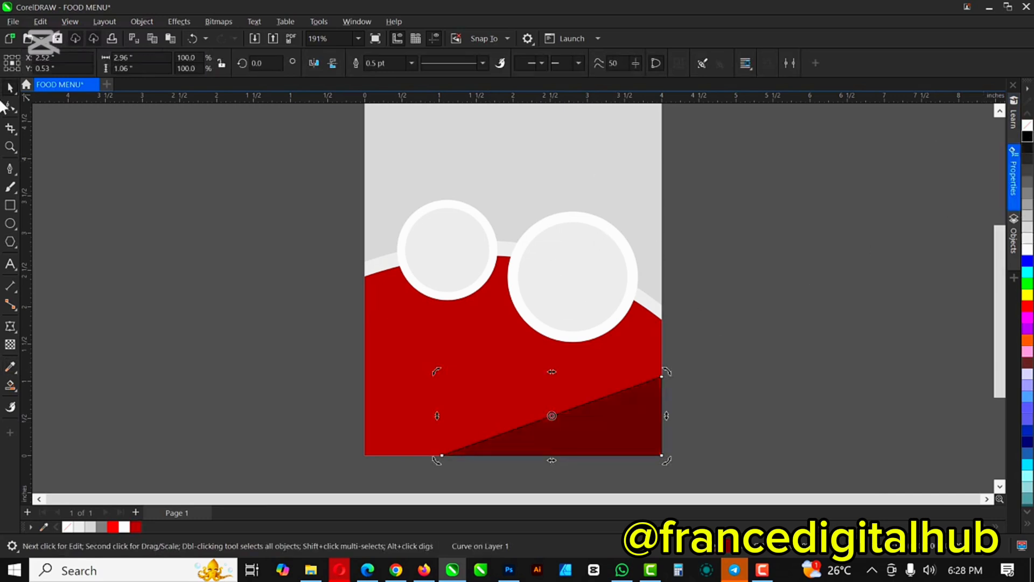
right_click(1027, 128)
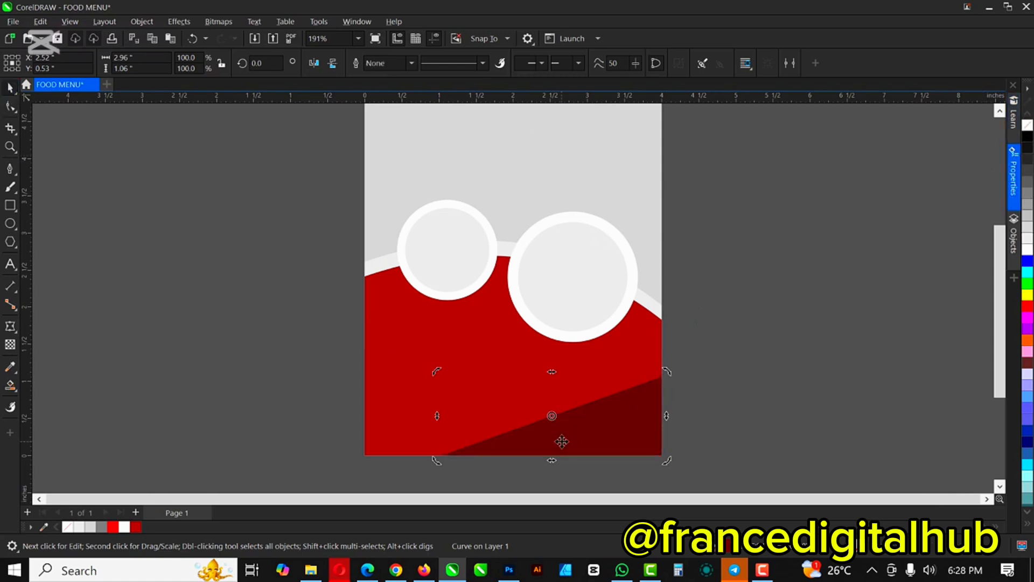
scroll(562, 441, "up", 1)
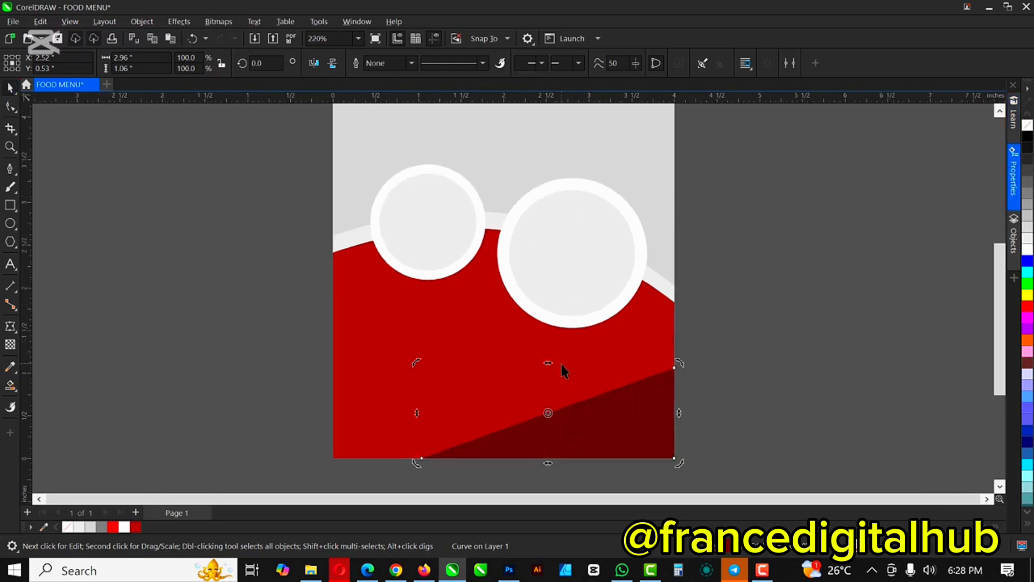
scroll(563, 371, "down", 1)
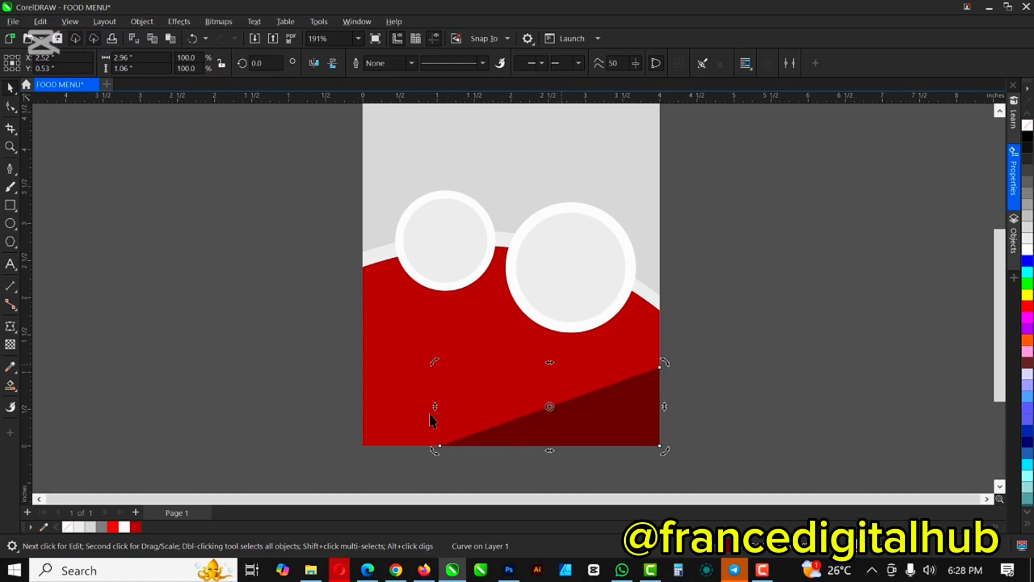
Step: Stretch the dark wedge left to the page edge, then add a mirrored, taller copy
left_click(529, 443)
left_click_drag(436, 405, 358, 406)
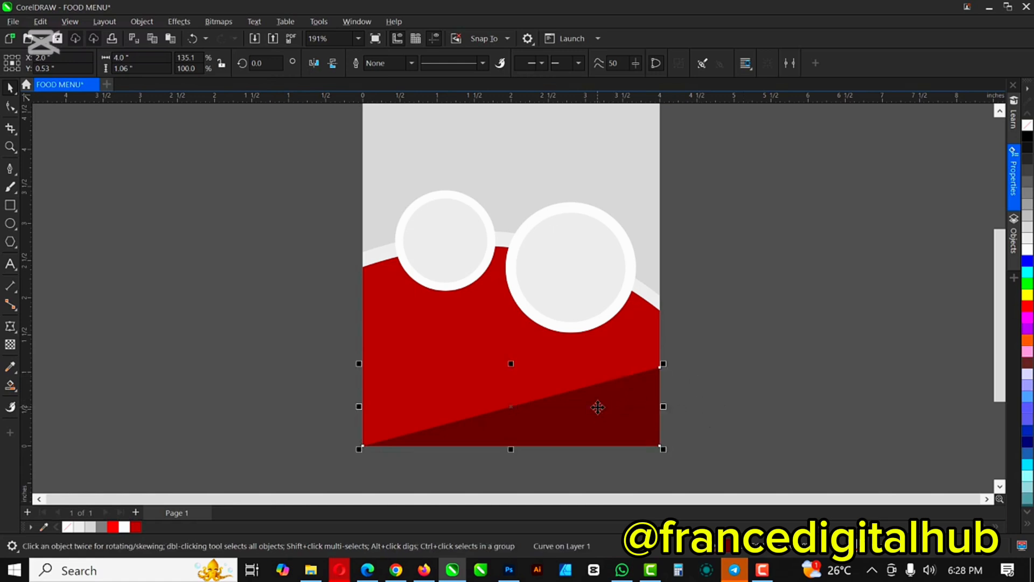
left_click_drag(610, 408, 763, 412)
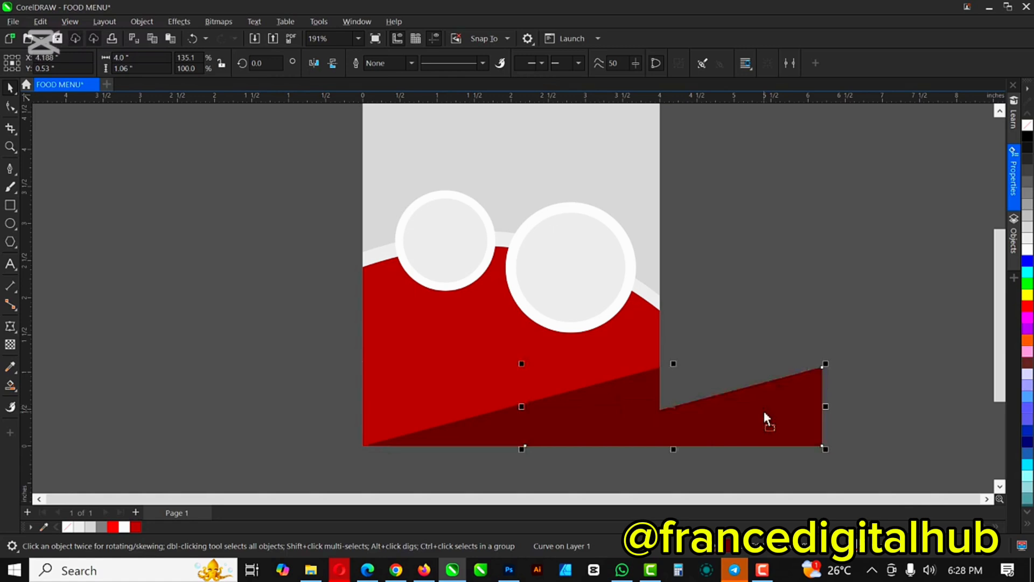
key("ctrl+z")
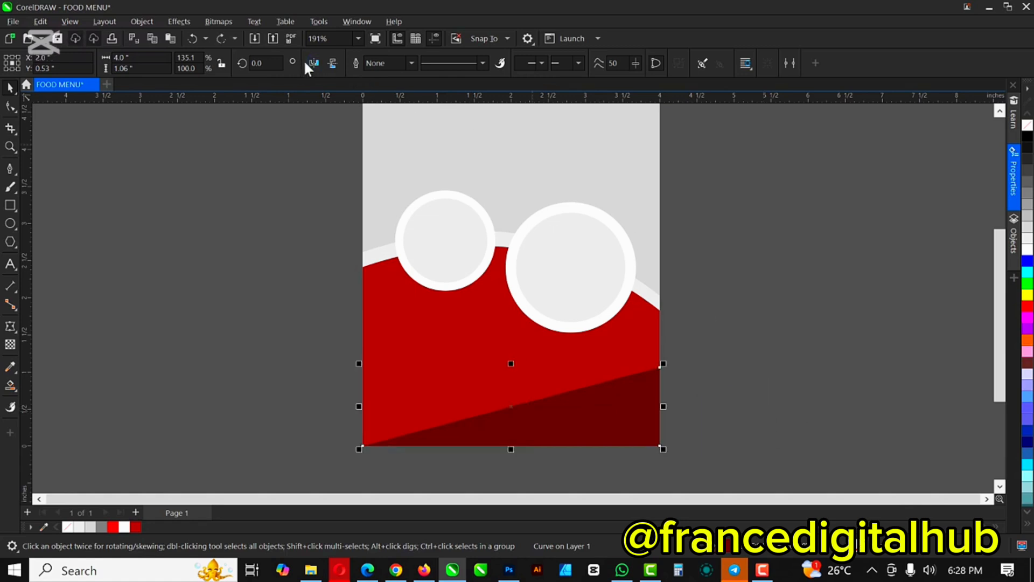
left_click(460, 452)
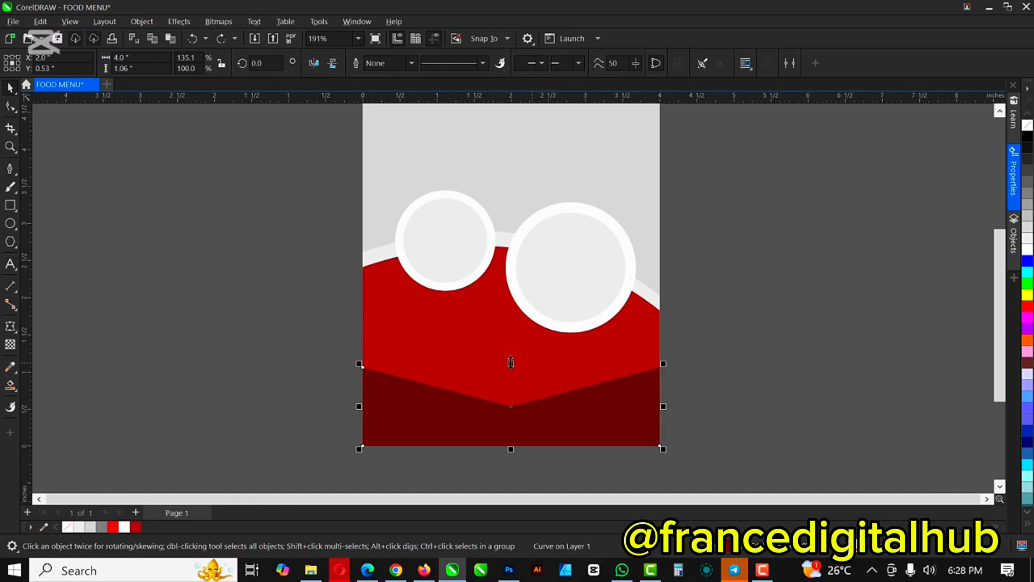
left_click_drag(511, 363, 511, 317)
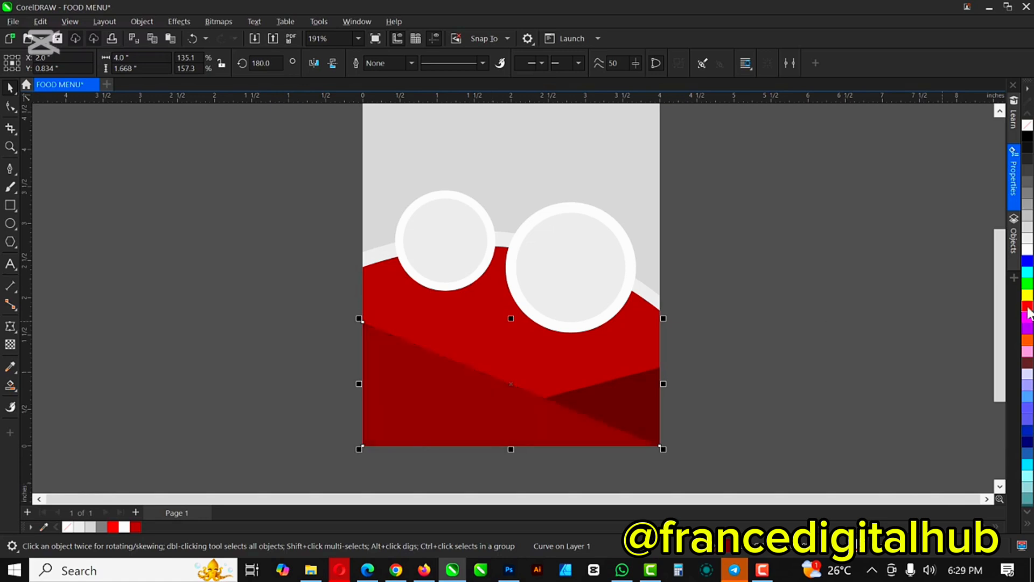
Step: Bring the darkest wedge to the front and select both wedges
left_click(727, 404)
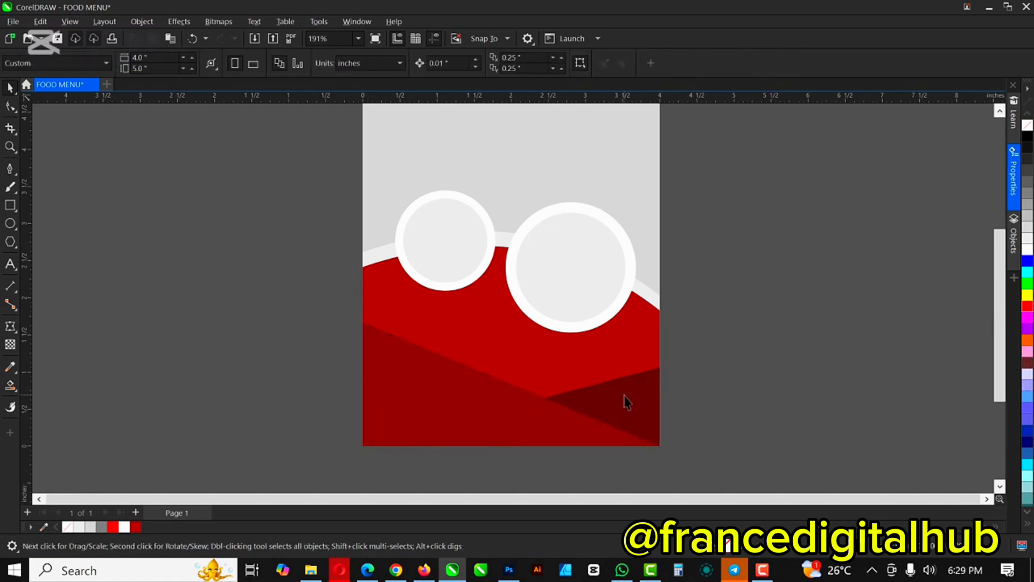
left_click(587, 392)
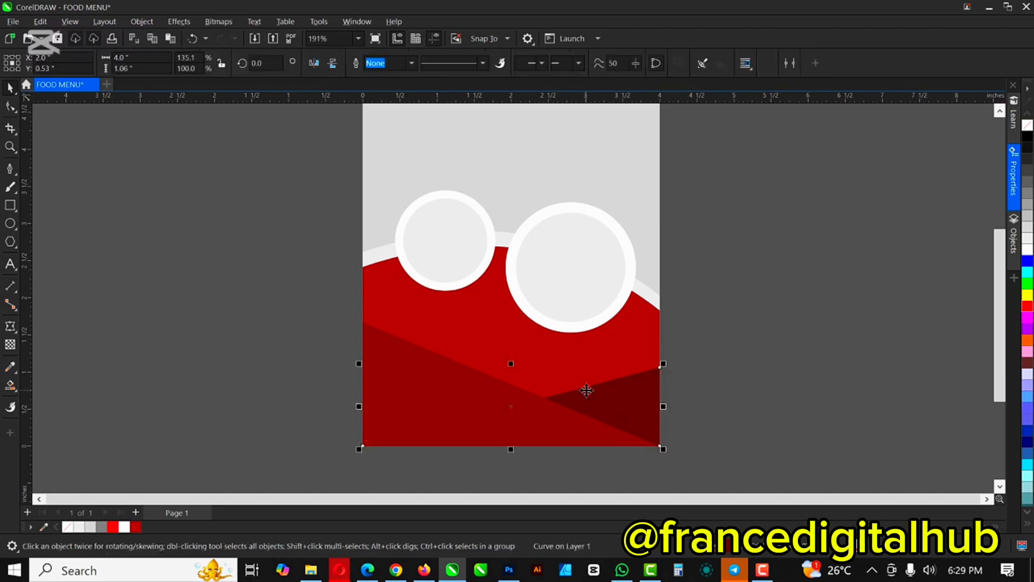
key("shift+Page_Up")
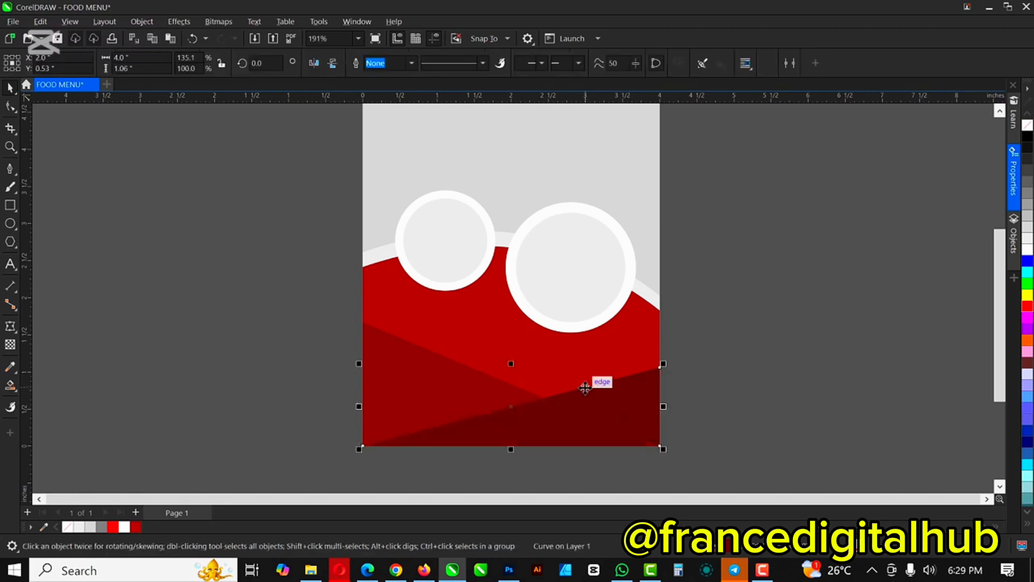
key("Escape")
scroll(508, 412, "down", 1)
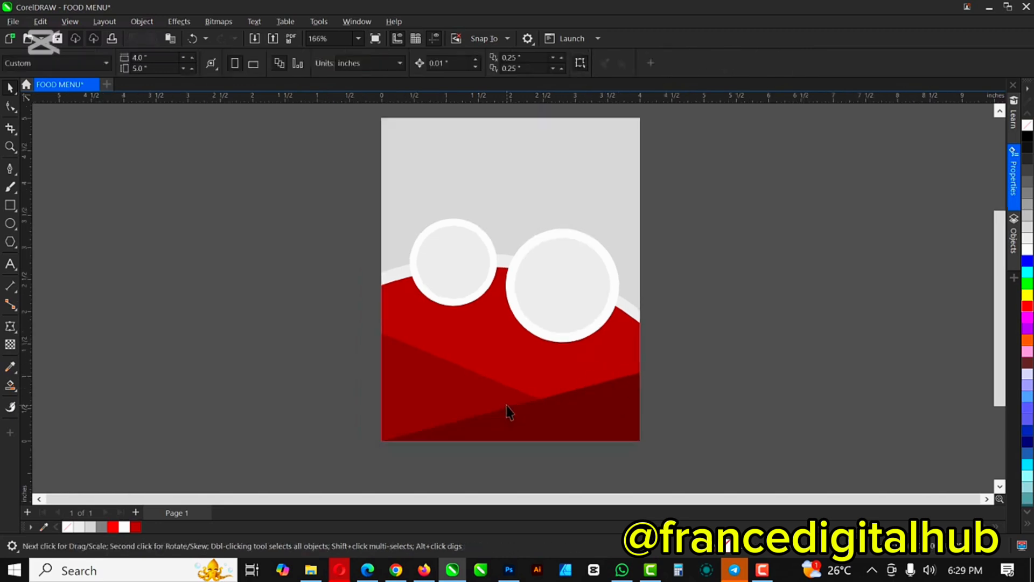
left_click(491, 392)
key("Escape")
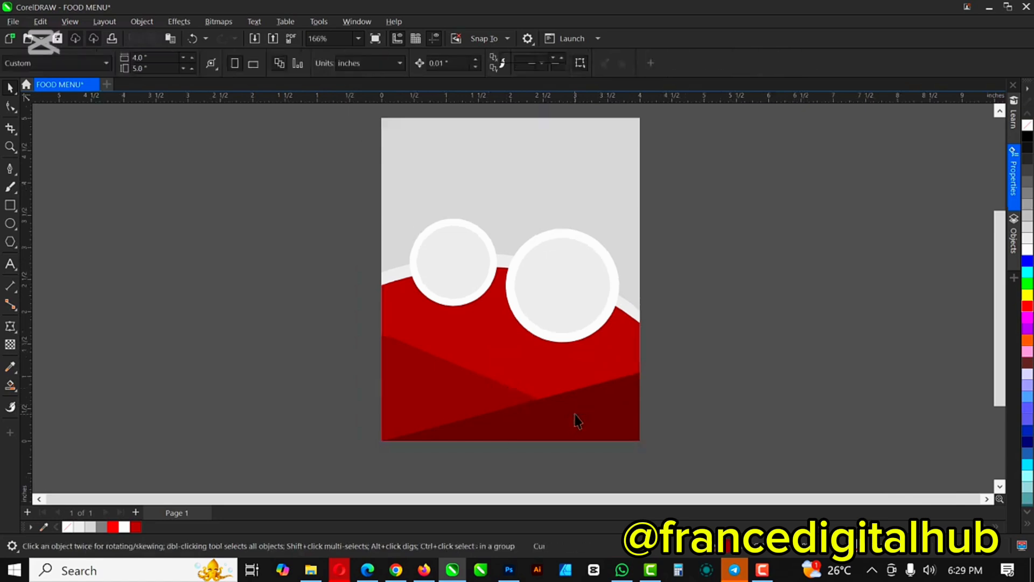
left_click(467, 377)
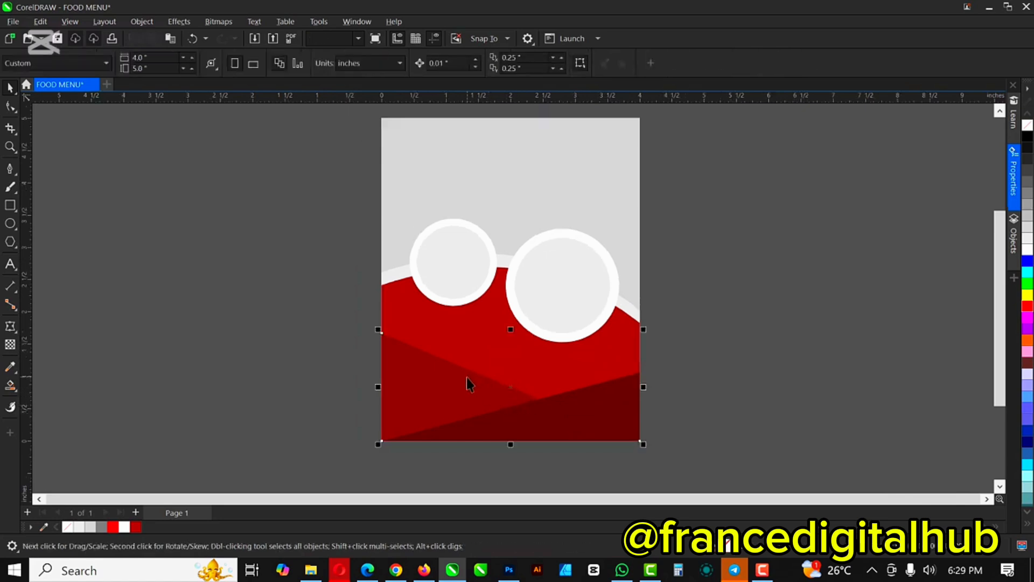
left_click(598, 403, "shift")
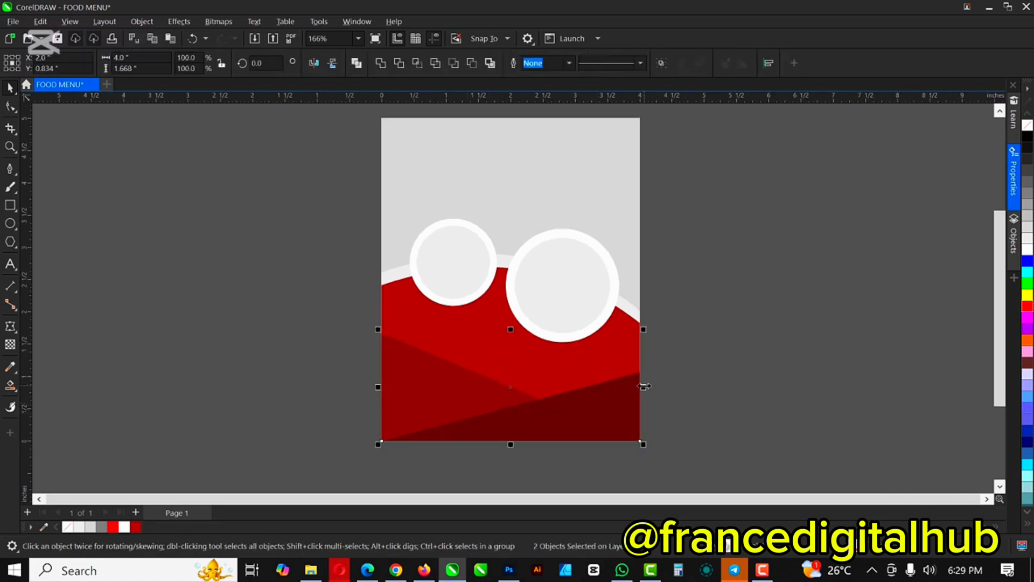
Step: Widen both crossing wedges to about 5.66 inches and convert them into one 300 dpi bitmap
left_click_drag(644, 386, 696, 386)
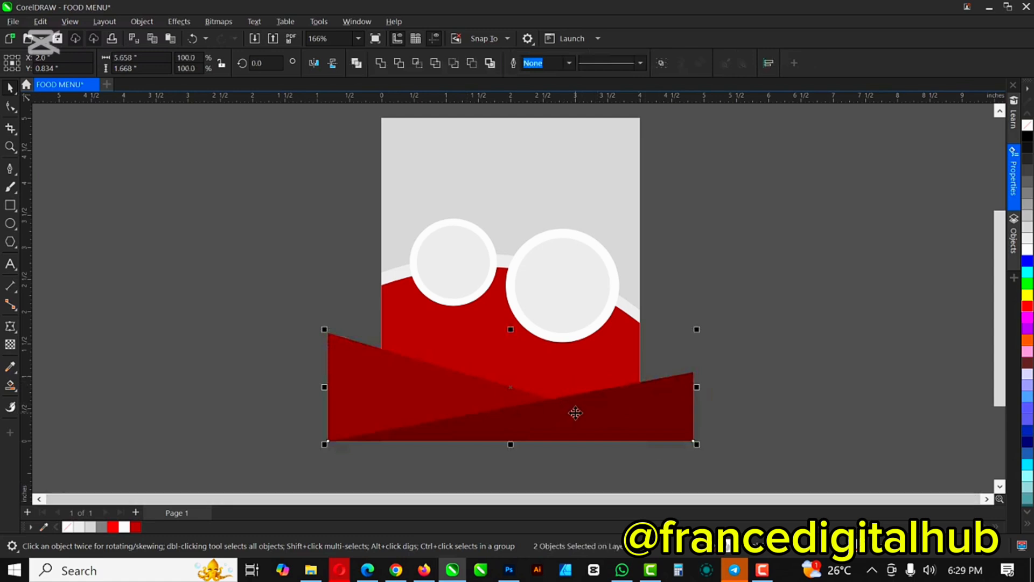
left_click(214, 24)
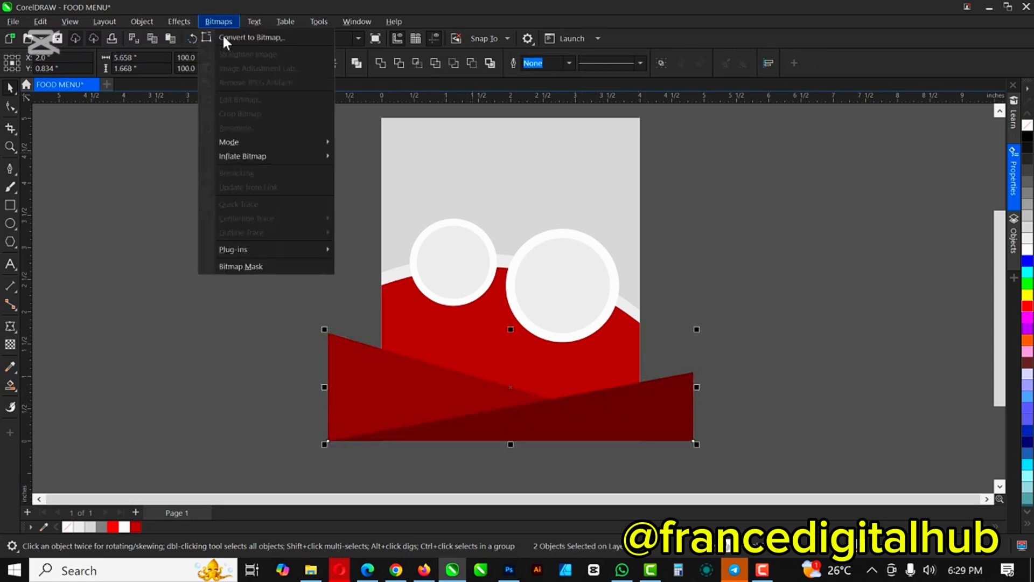
left_click(223, 34)
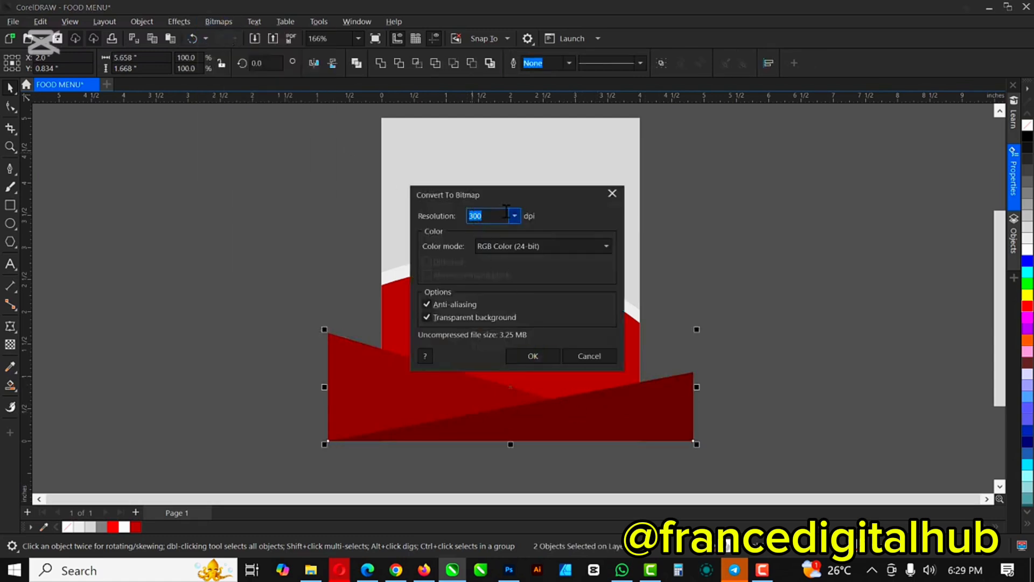
left_click(523, 357)
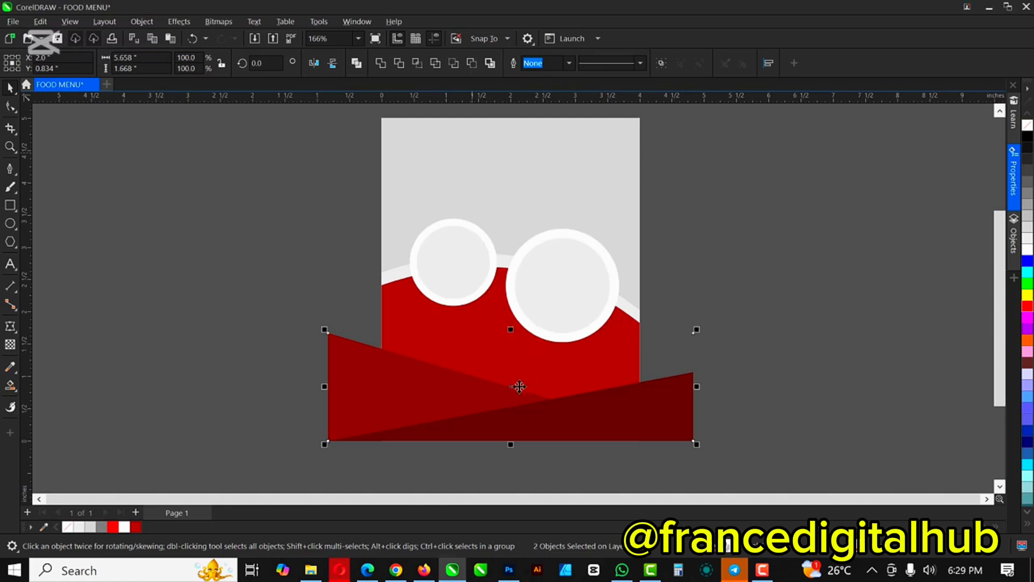
Step: Move the wedge bitmap off the page to the right and choose PowerClip Inside for it
scroll(530, 377, "down", 2)
left_click_drag(811, 363, 811, 364)
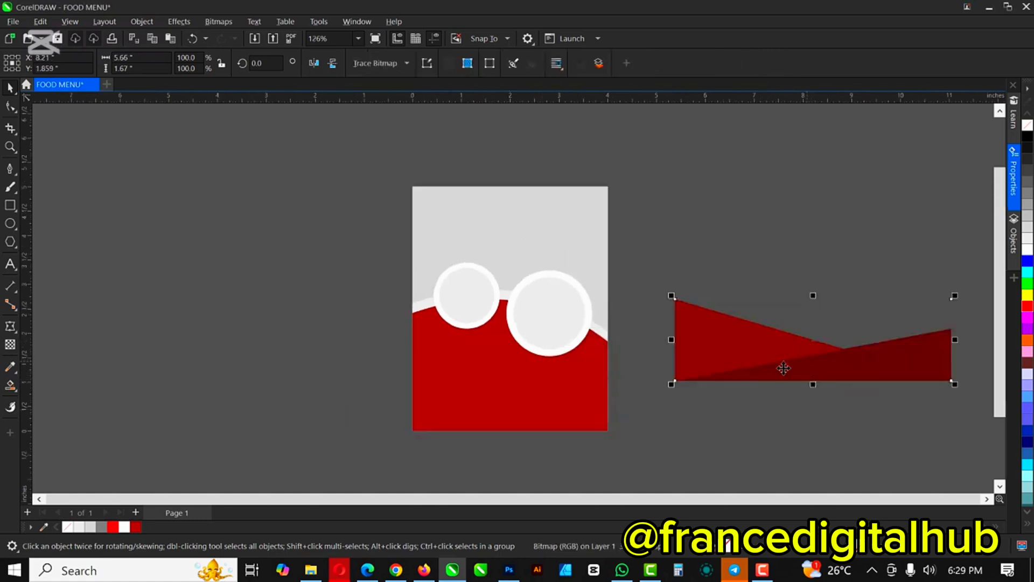
right_click(767, 346)
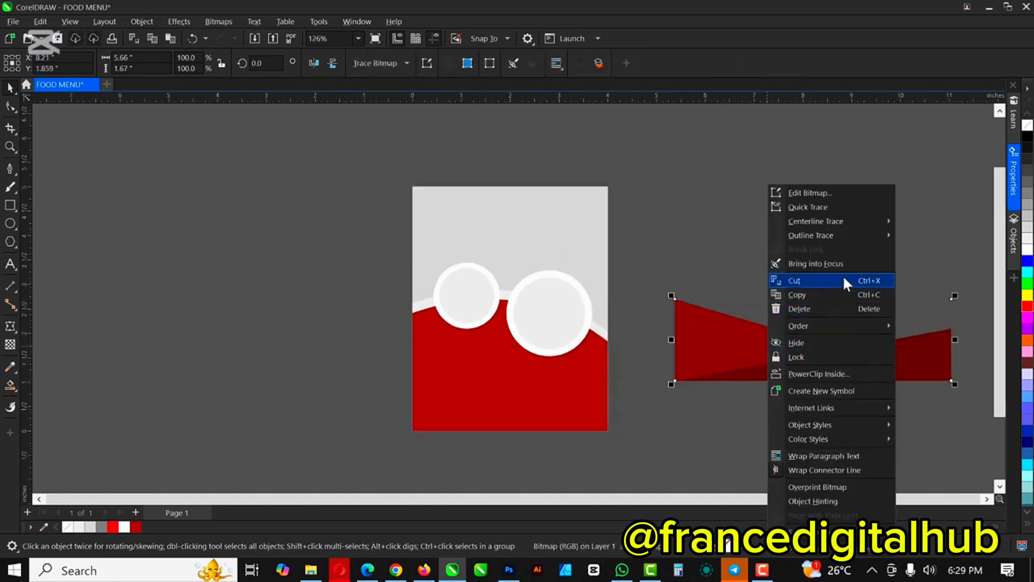
left_click(813, 371)
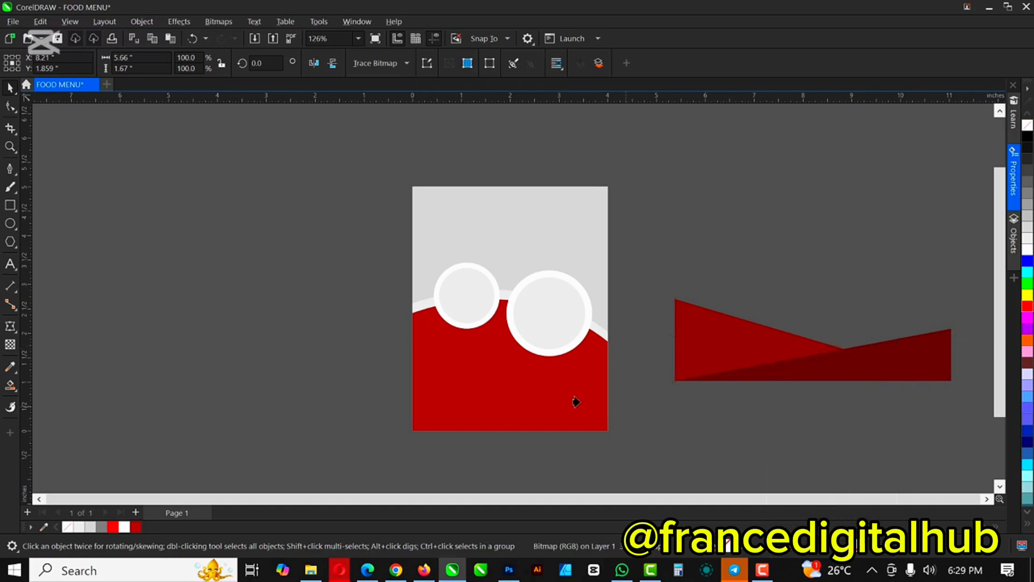
Step: Clip the wedge bitmap inside the red curved panel, then lower it and shift it left
left_click(497, 405)
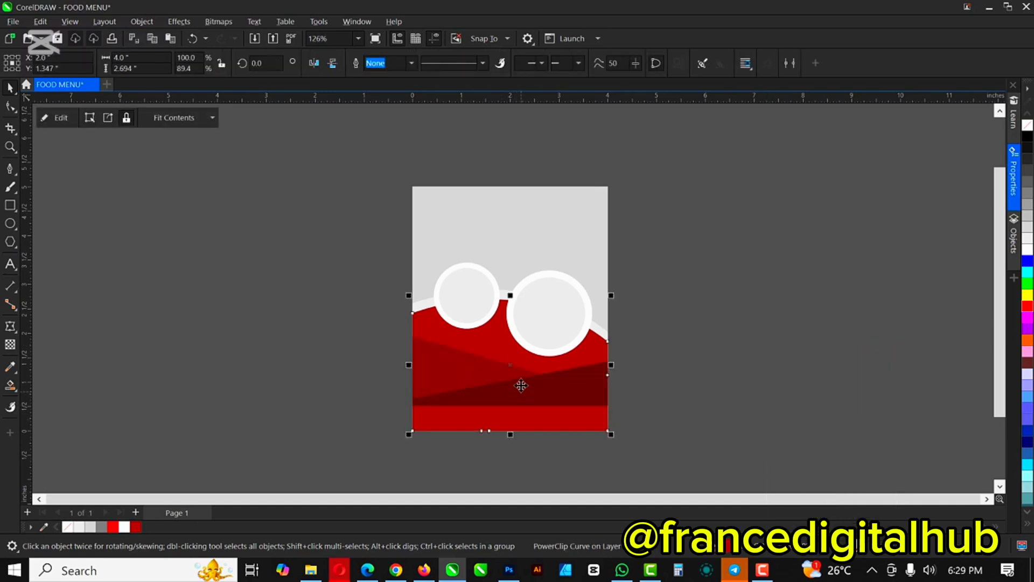
left_click(61, 117)
left_click(533, 381)
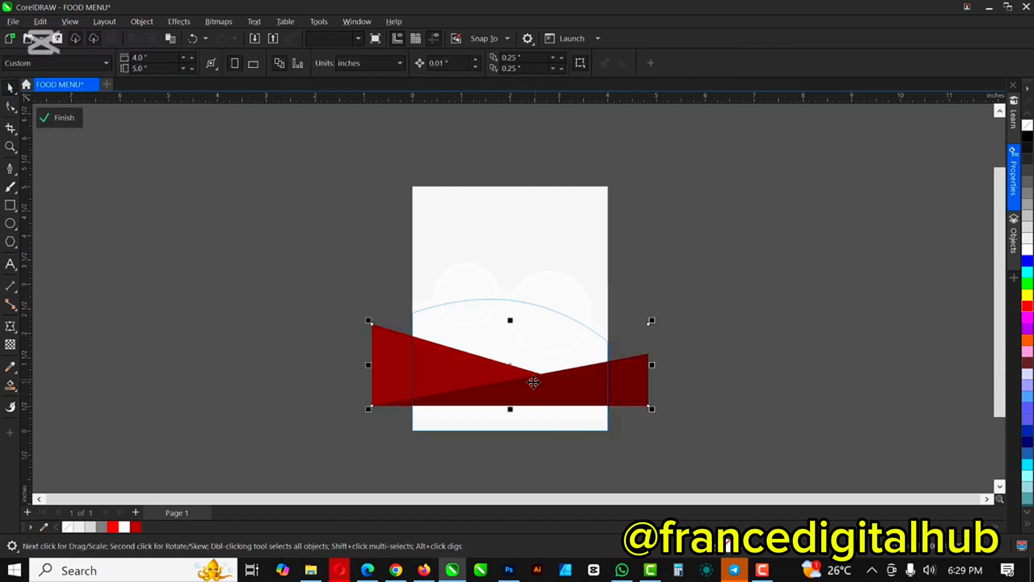
left_click_drag(533, 381, 534, 413)
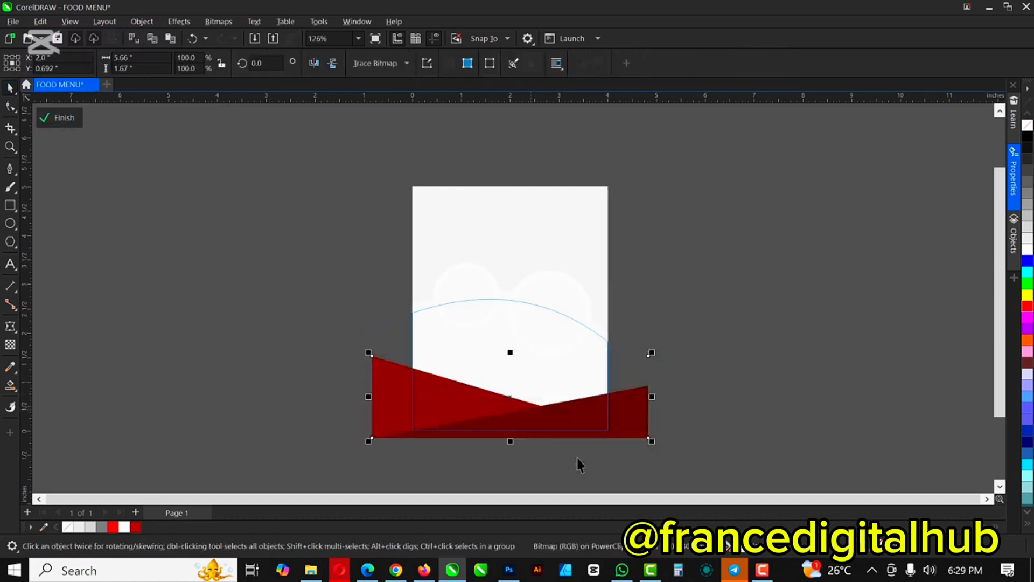
left_click(729, 401, "ctrl")
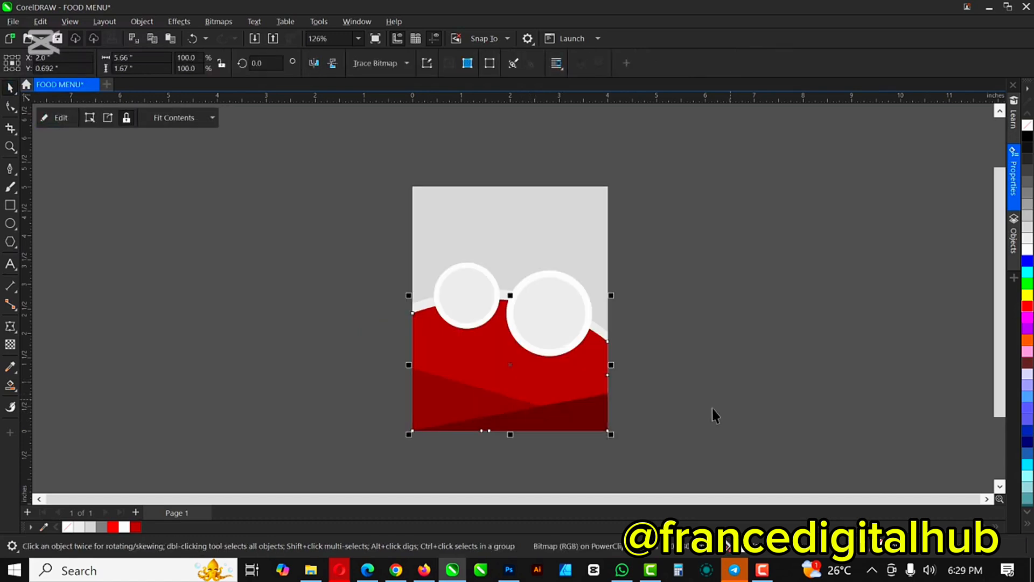
left_click(543, 412, "ctrl")
left_click(582, 416)
left_click_drag(582, 416, 569, 414)
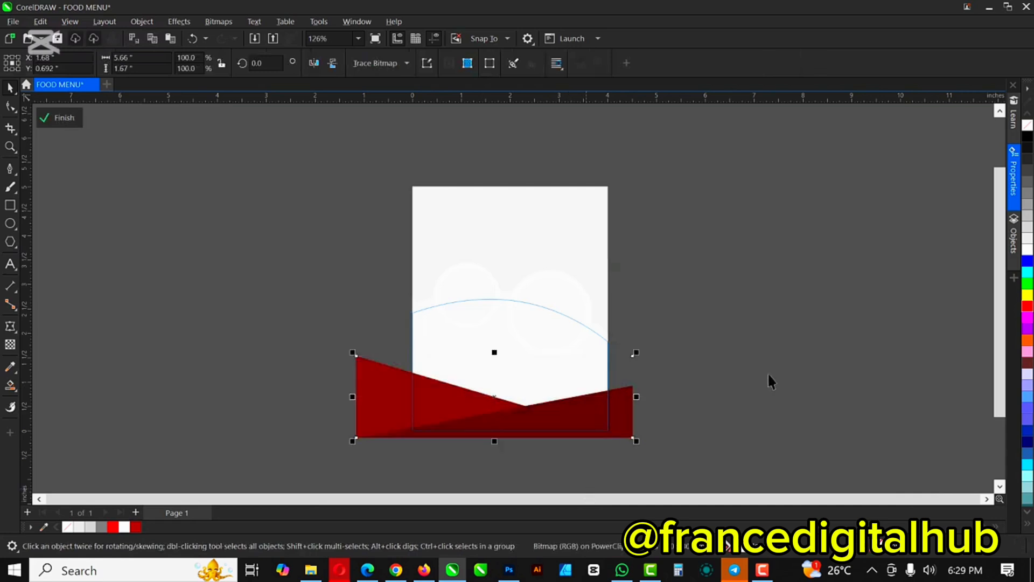
left_click(774, 370, "ctrl")
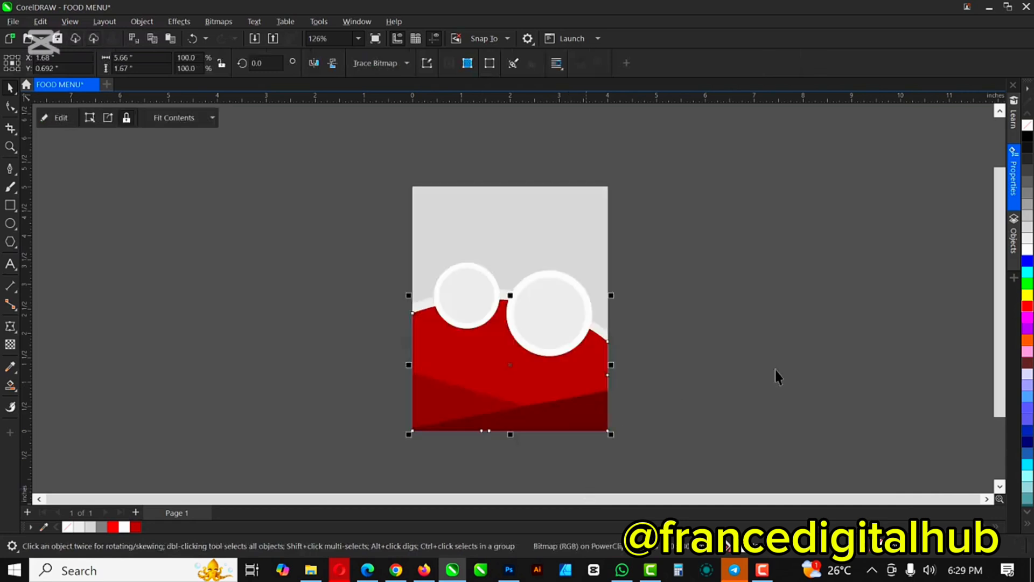
Step: Shift the clipped wedge bitmap further left and make it 50% uniformly transparent
left_click(577, 407, "ctrl")
left_click(586, 415)
left_click_drag(585, 415, 576, 418)
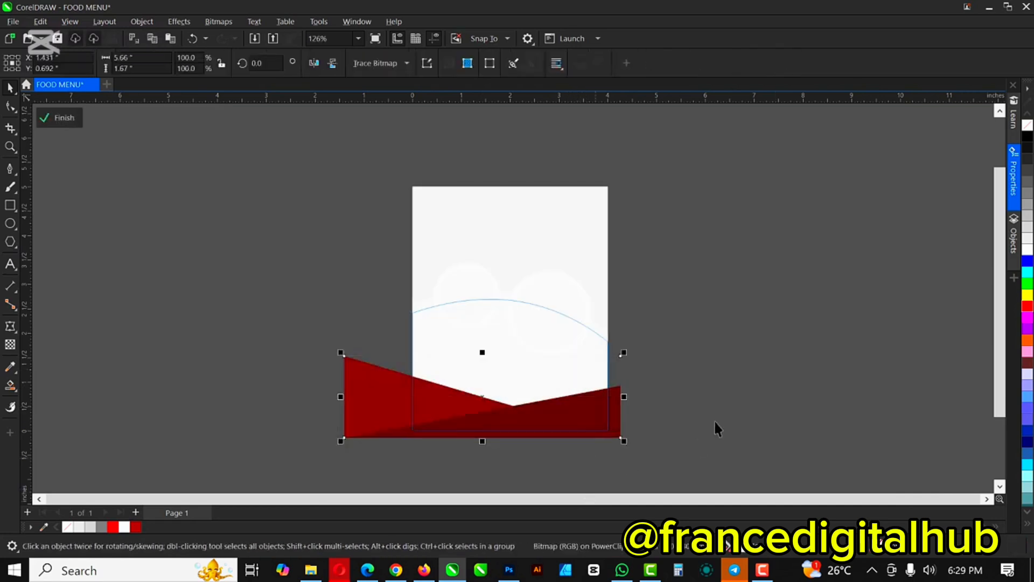
left_click(11, 346)
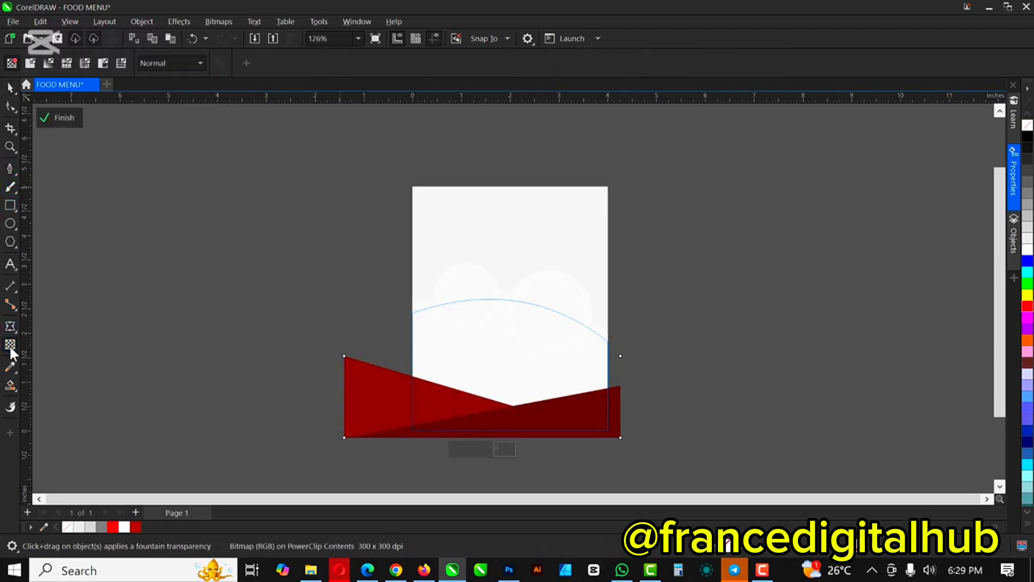
left_click(30, 62)
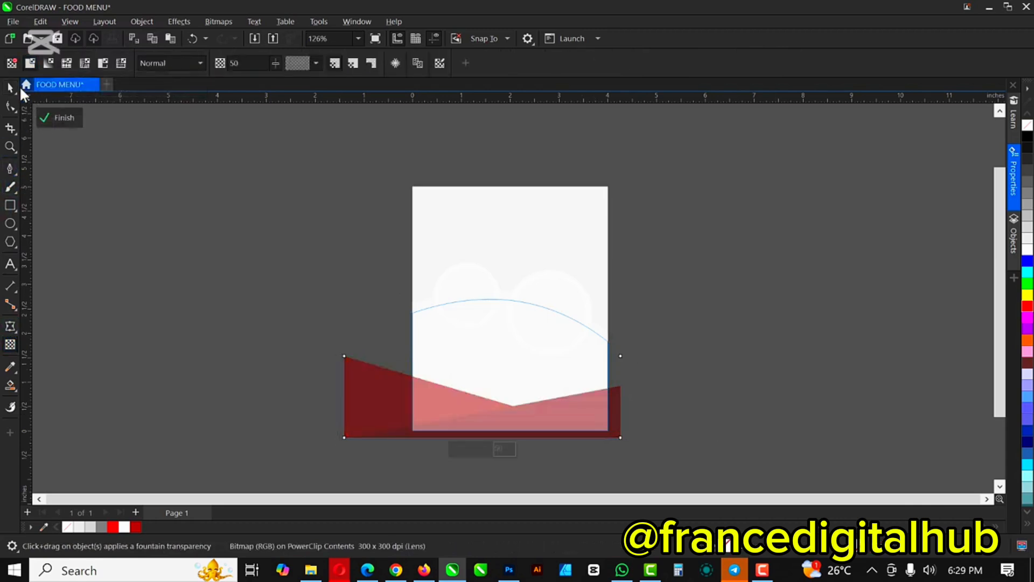
left_click(59, 117)
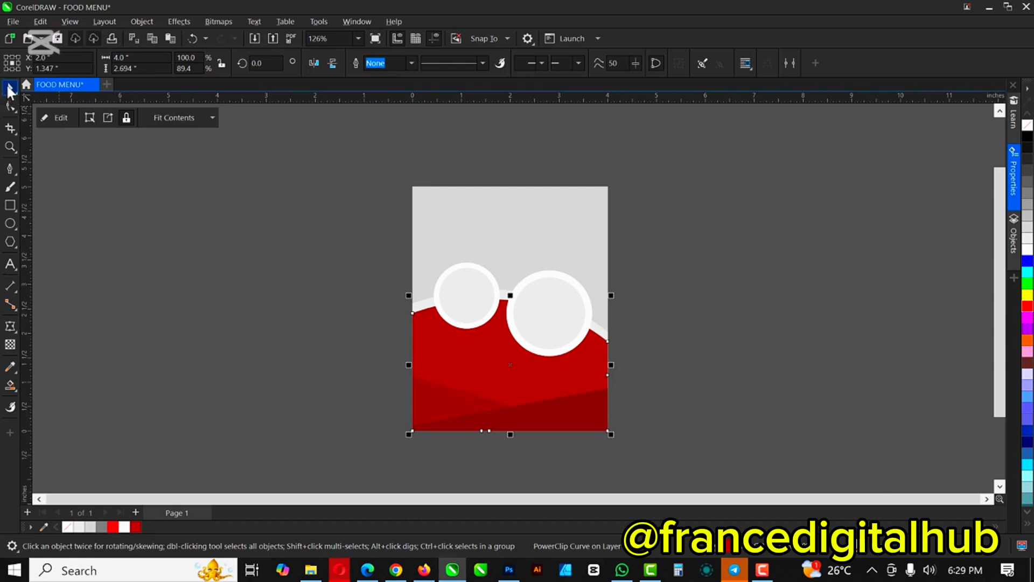
left_click(10, 90)
left_click(198, 251)
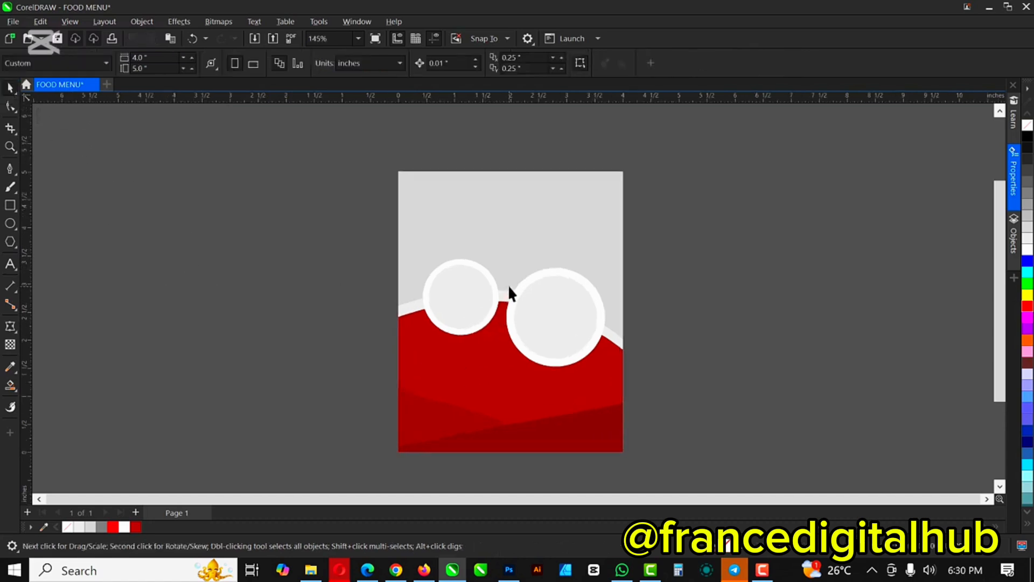
scroll(508, 284, "up", 2)
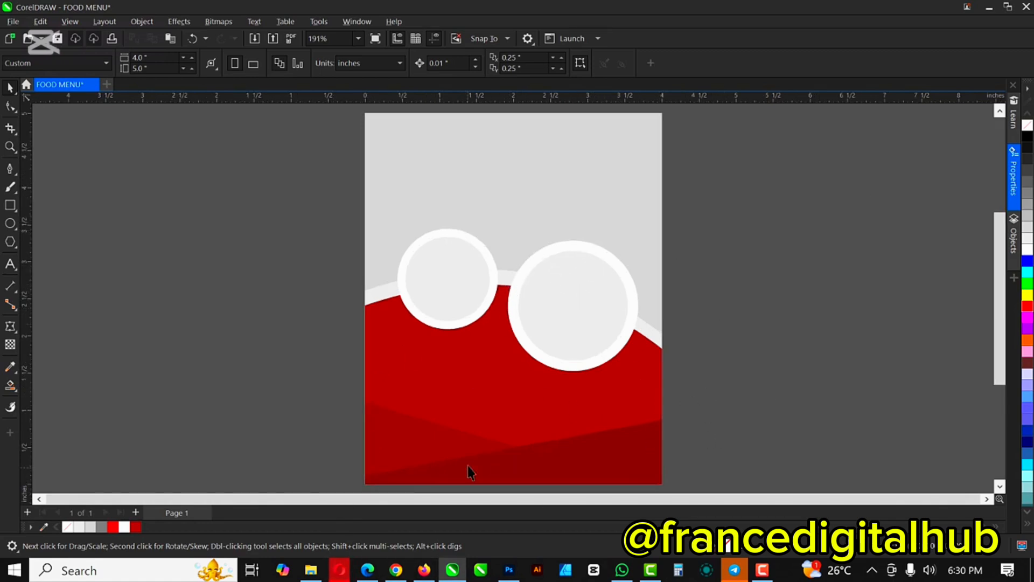
Step: Import the TEXT file from the FOOD MENU folder into the CorelDRAW document
left_click(312, 572)
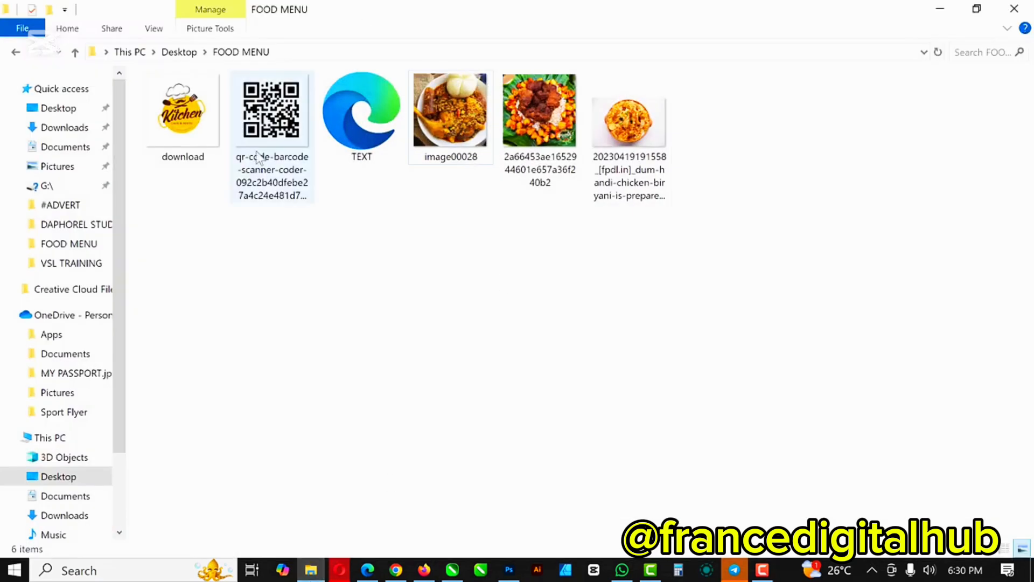
left_click(353, 121)
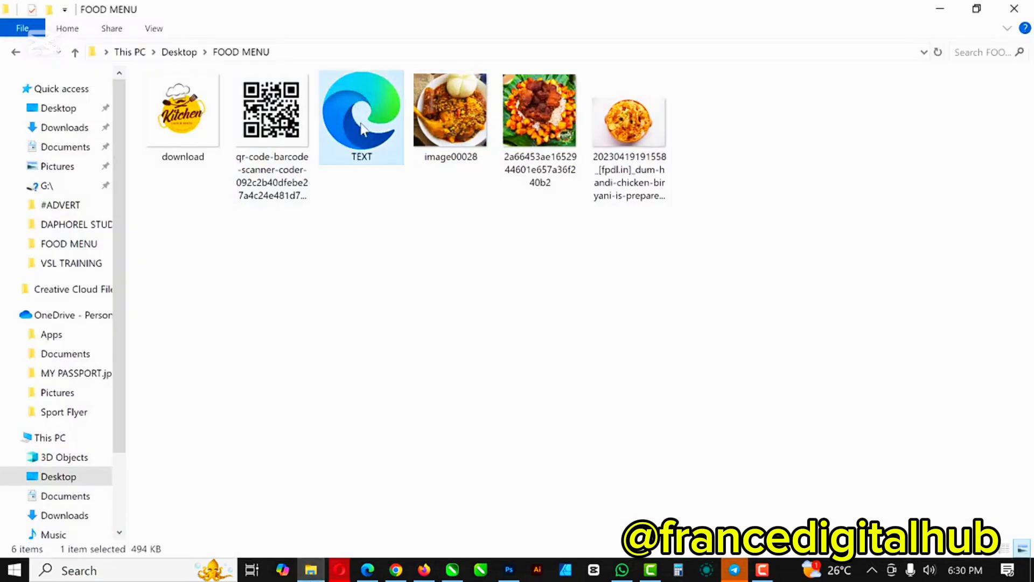
left_click_drag(361, 130, 293, 330)
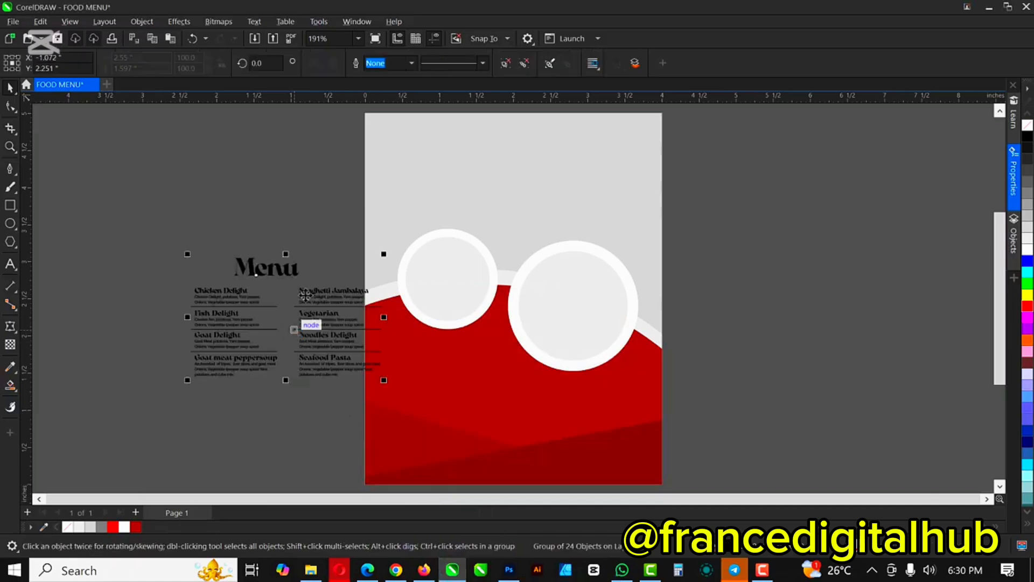
Step: Move the imported menu text onto the red panel, enlarge it slightly and make it white
left_click_drag(304, 293, 490, 379)
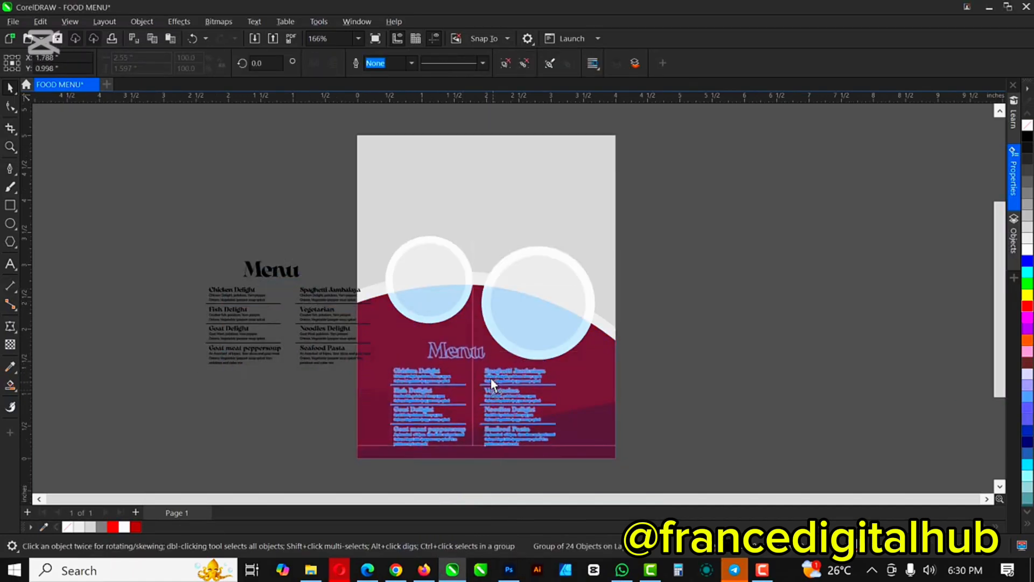
scroll(481, 399, "up", 1)
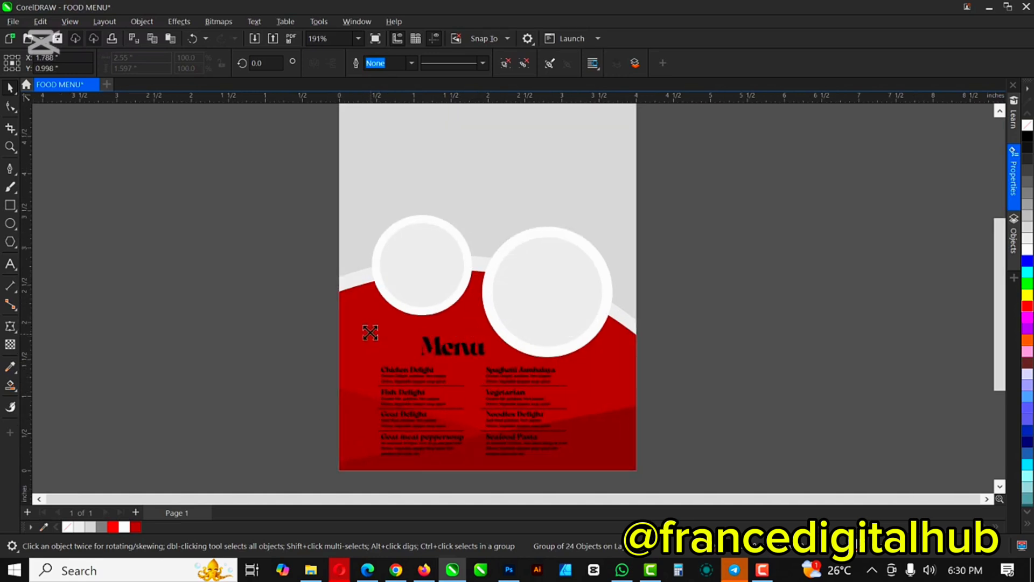
left_click_drag(372, 332, 359, 317)
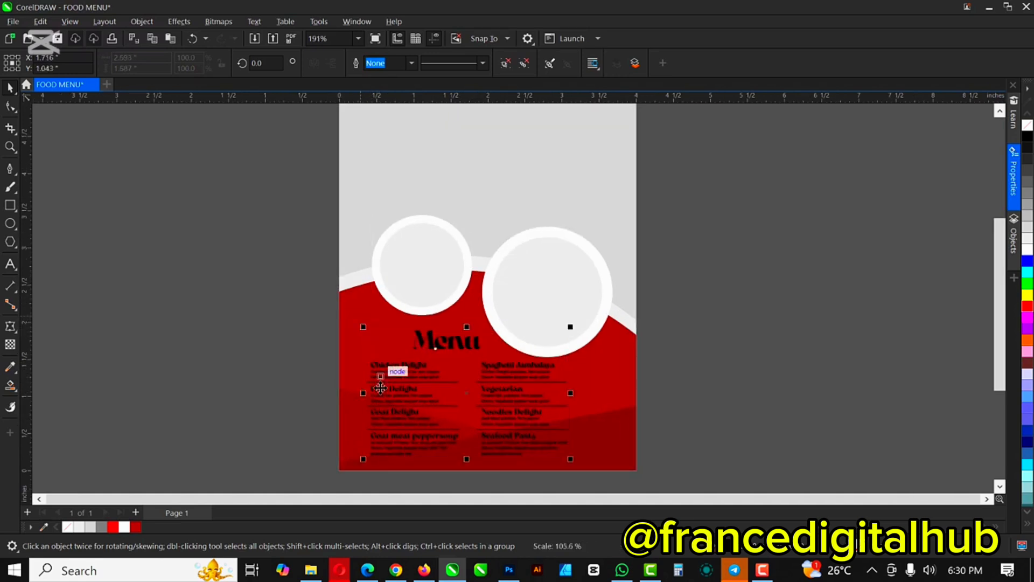
left_click(1028, 253)
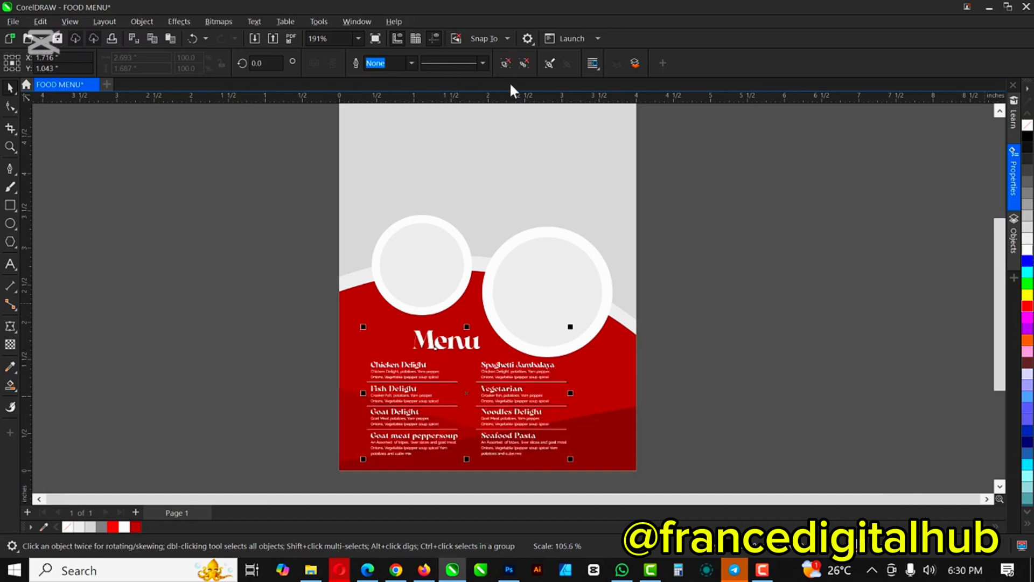
left_click(707, 294)
left_click(511, 389)
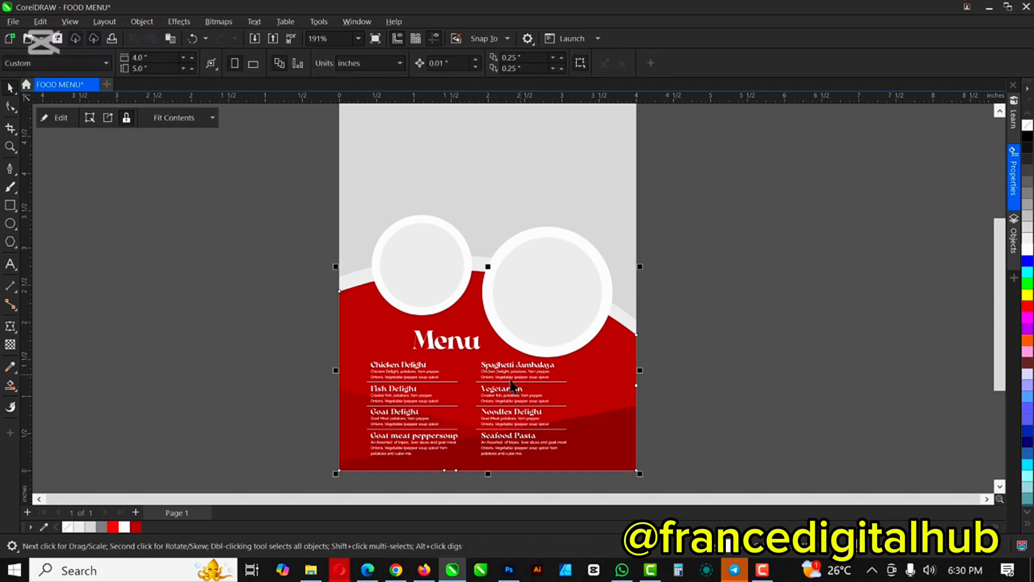
left_click(511, 385, "ctrl")
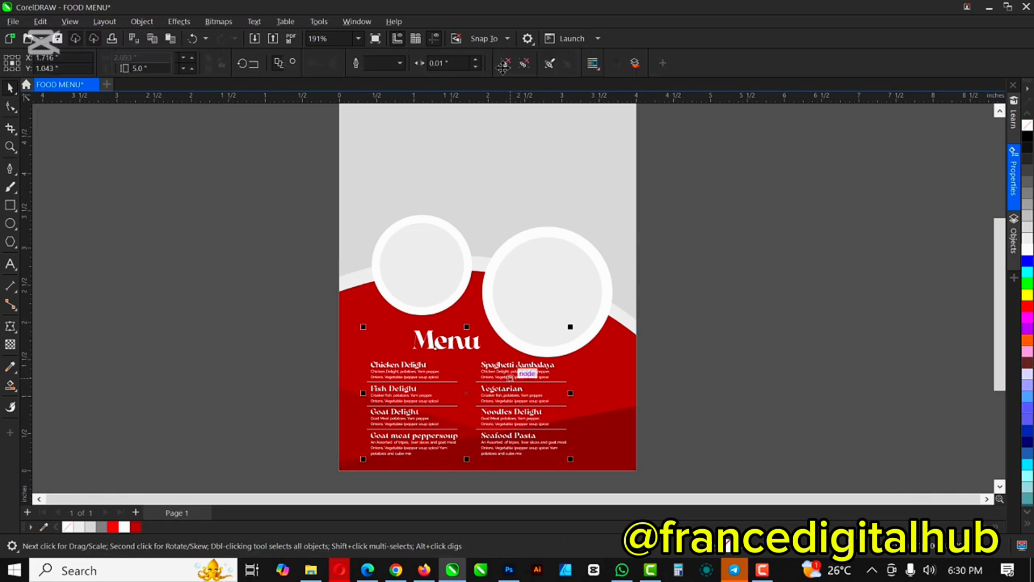
left_click(504, 62)
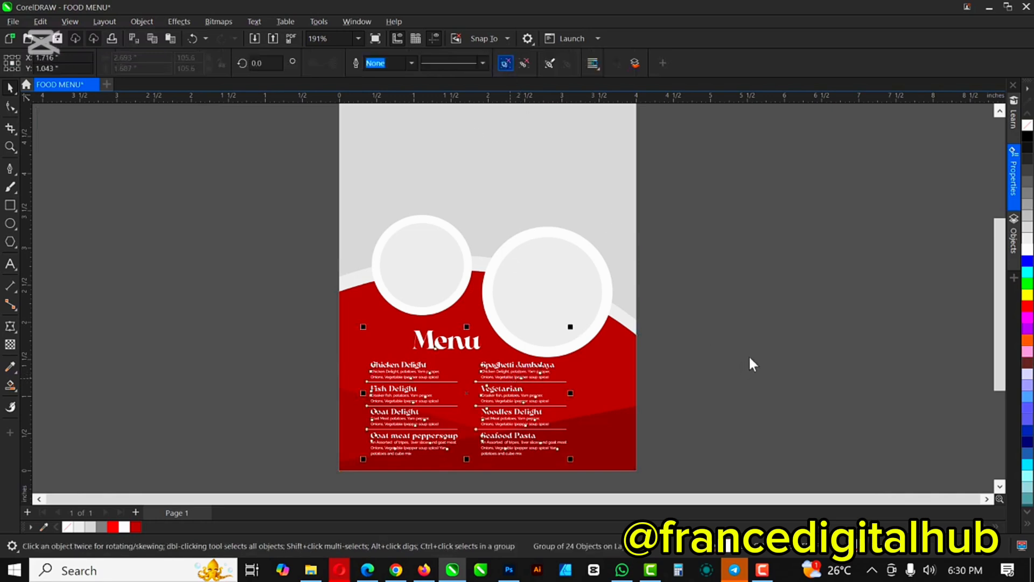
left_click(765, 305)
Step: Enlarge the 'Menu' title on the red panel
mouse_move(455, 347)
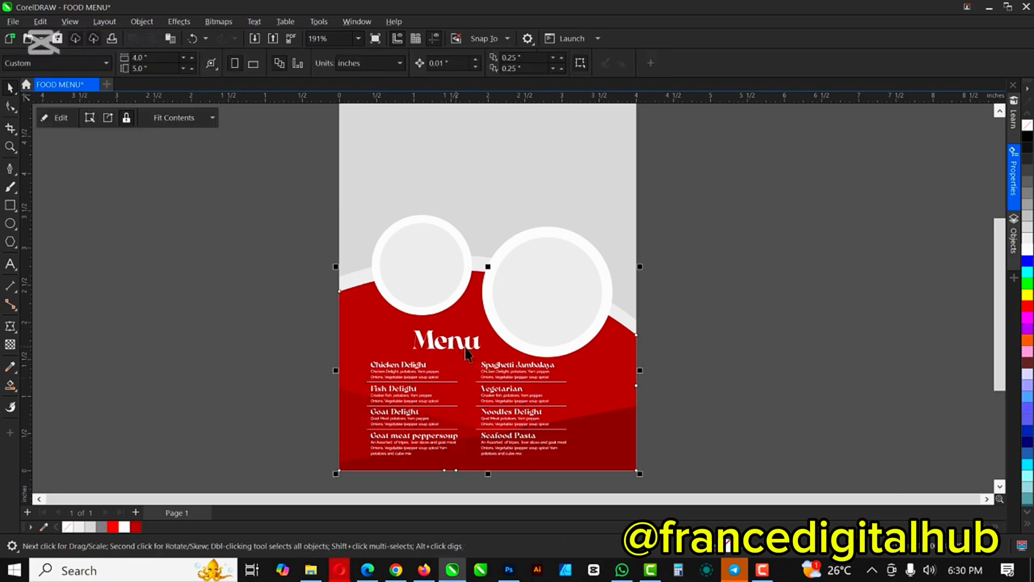
left_click(464, 347)
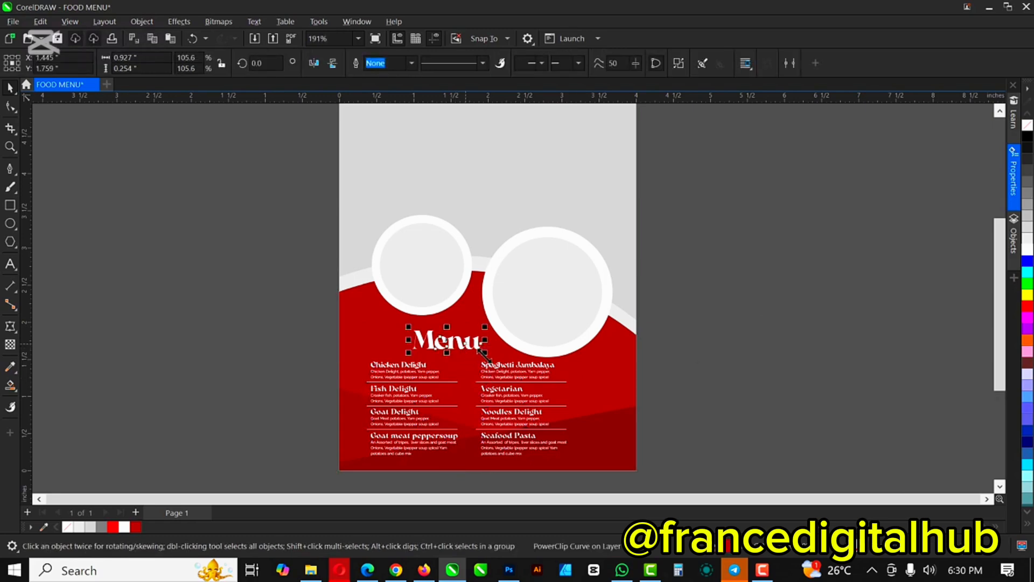
scroll(483, 352, "up", 1)
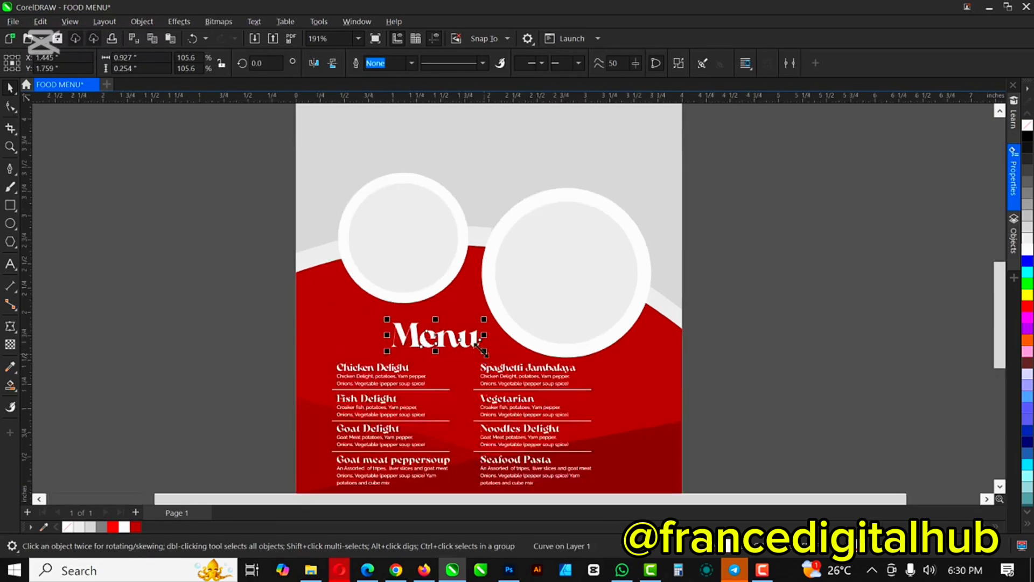
scroll(481, 356, "up", 1)
scroll(482, 357, "up", 1)
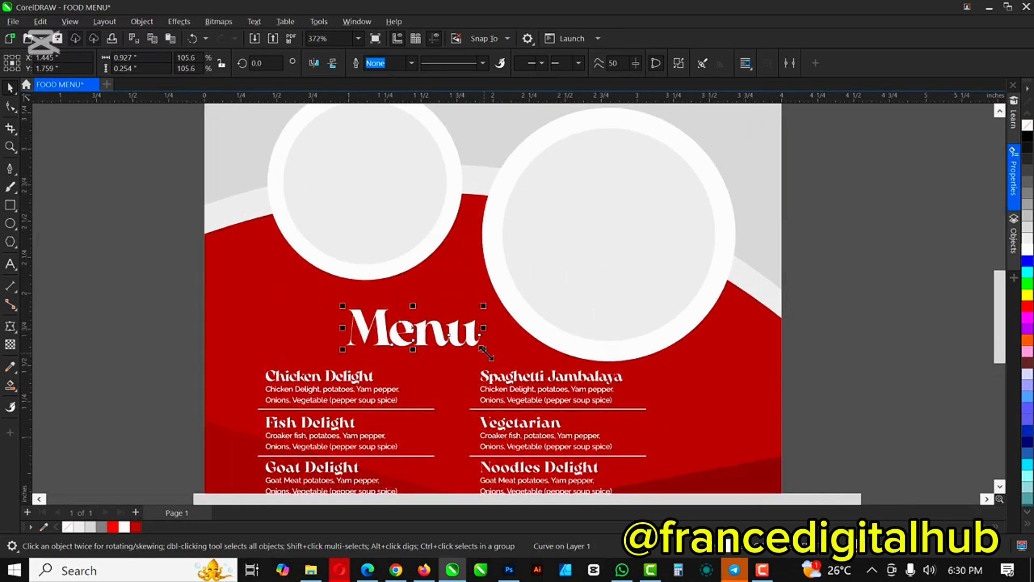
left_click_drag(486, 351, 507, 366)
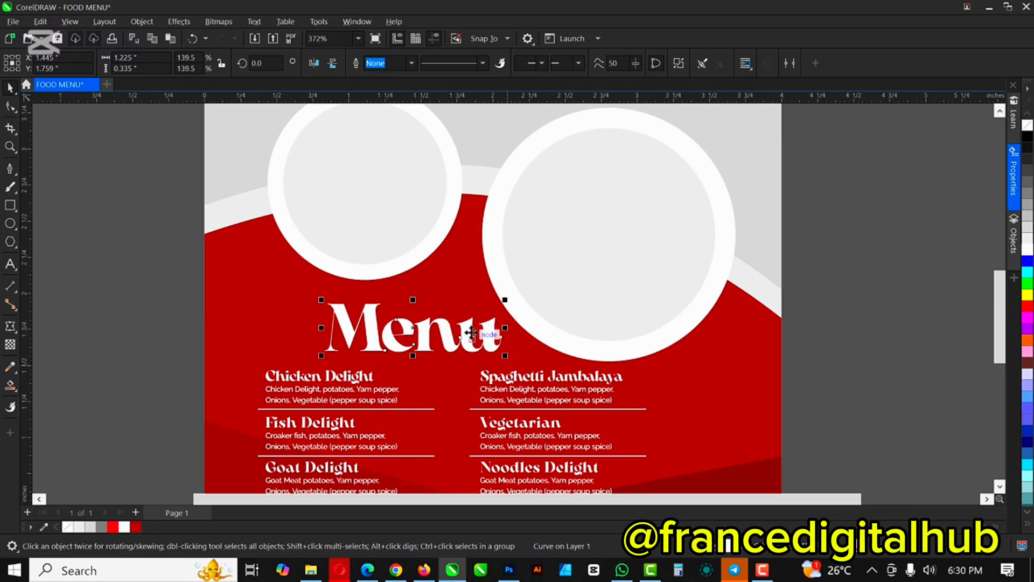
scroll(469, 338, "down", 1)
scroll(469, 338, "down", 3)
left_click(680, 367)
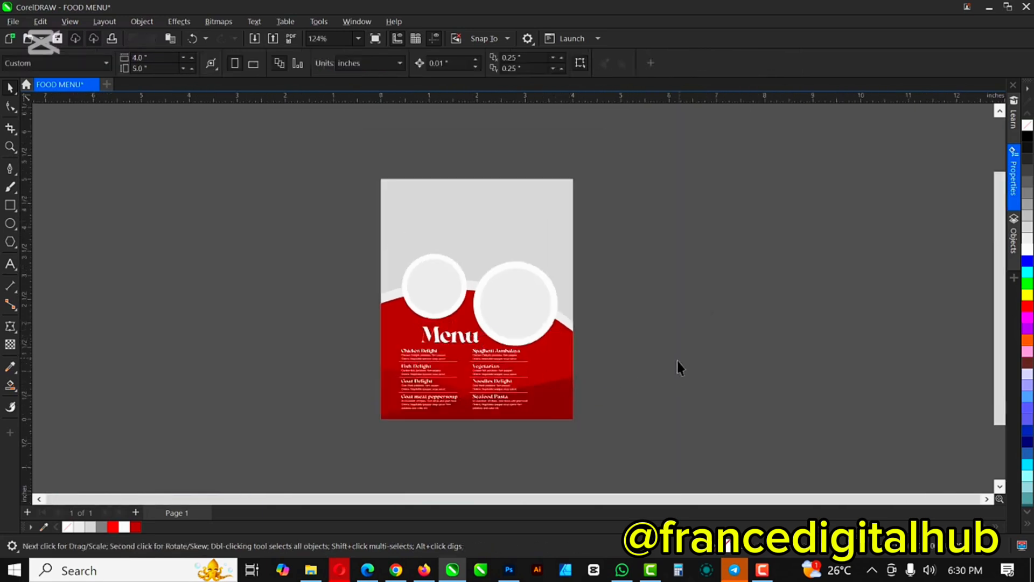
Step: Select the background page rectangle, then the large right circle
scroll(509, 377, "up", 2)
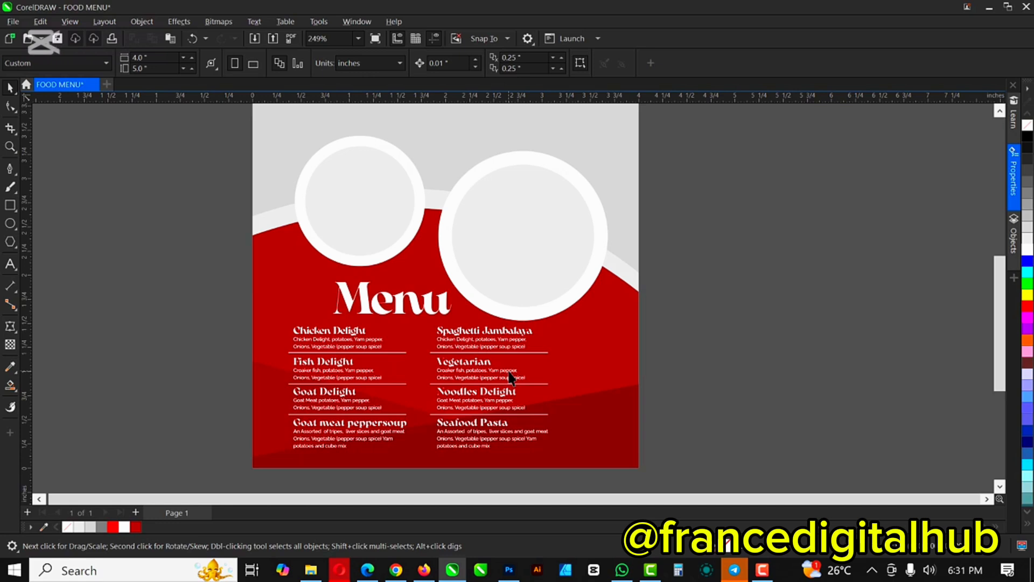
scroll(464, 343, "down", 2)
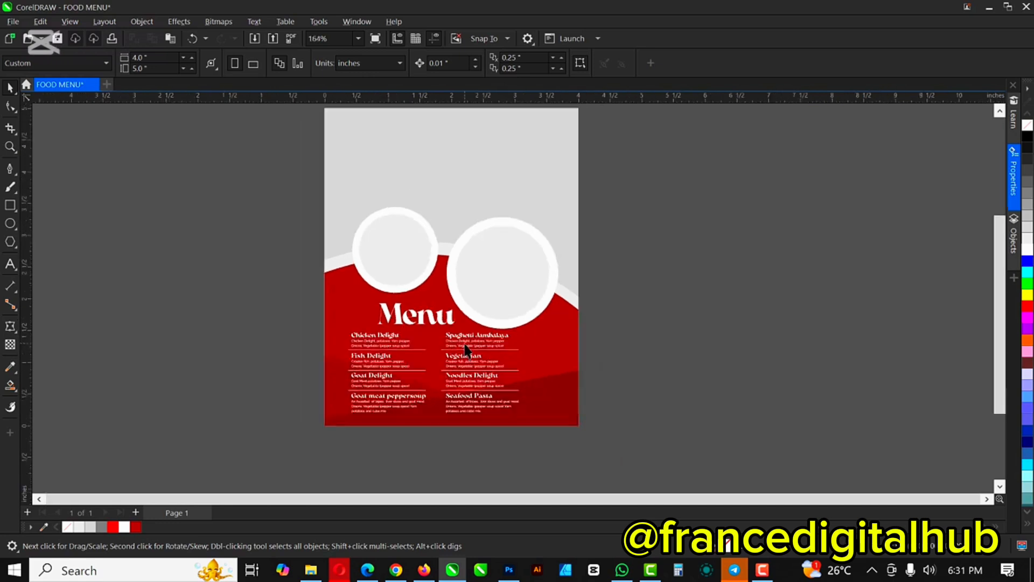
scroll(466, 350, "up", 1)
left_click(518, 144)
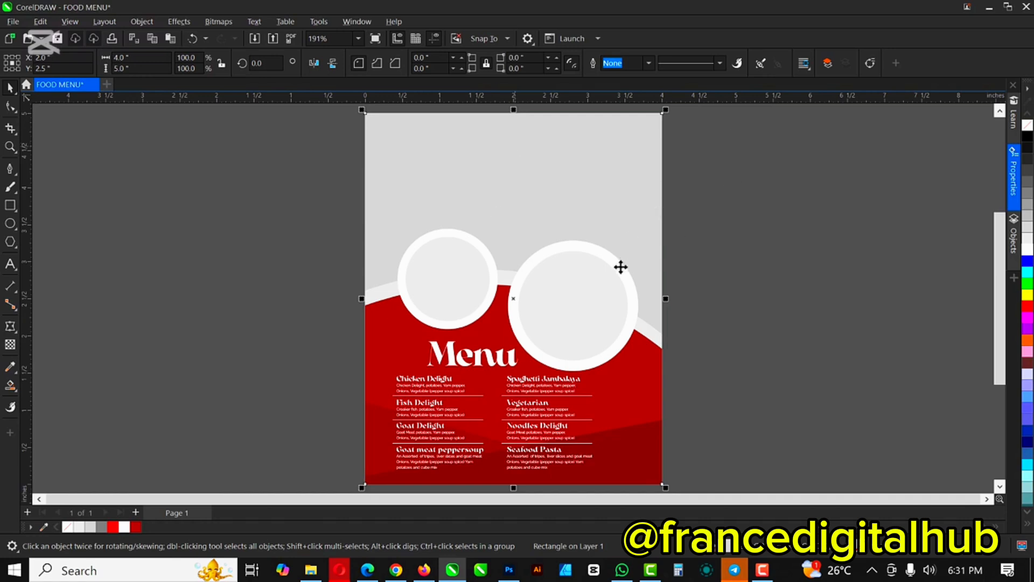
left_click(590, 267)
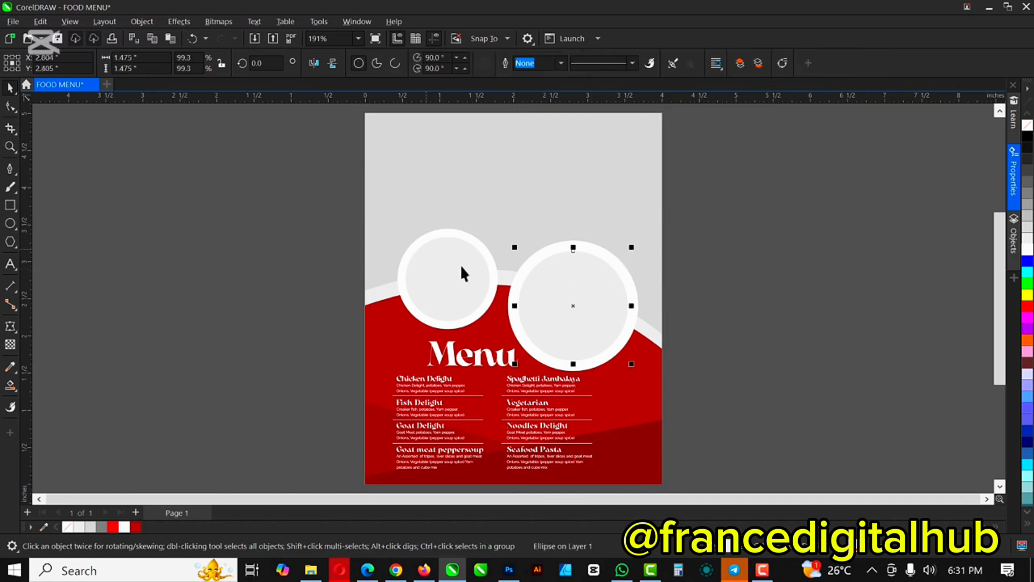
Step: Drag the meat, rice and plantain photo from the FOOD MENU folder into CorelDRAW
left_click(311, 570)
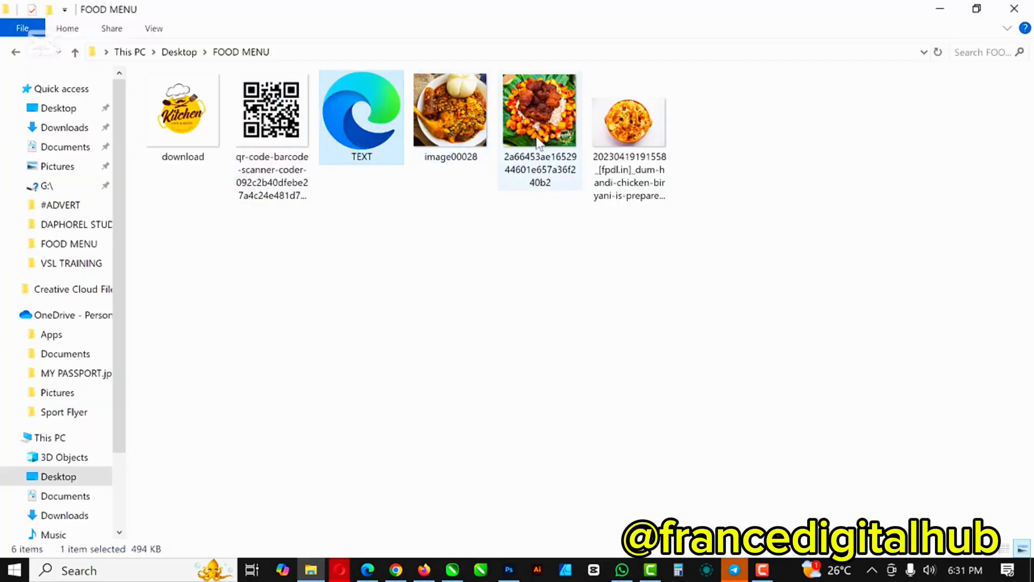
left_click(527, 109)
left_click_drag(539, 102, 794, 224)
scroll(561, 211, "down", 5)
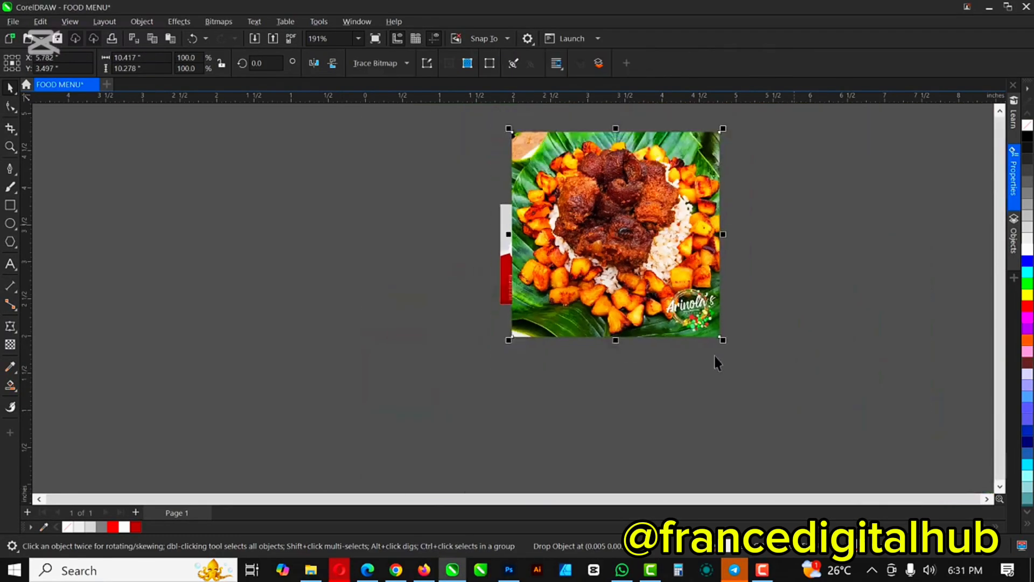
Step: Shrink the food photo to about half size and move it against the page's right edge
left_click_drag(722, 342, 687, 304)
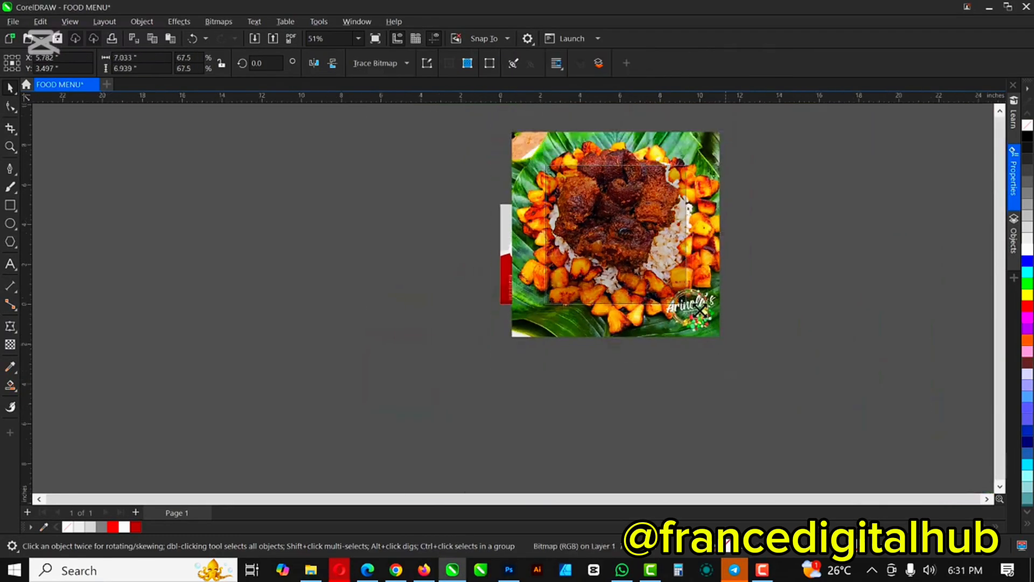
left_click_drag(618, 250, 680, 242)
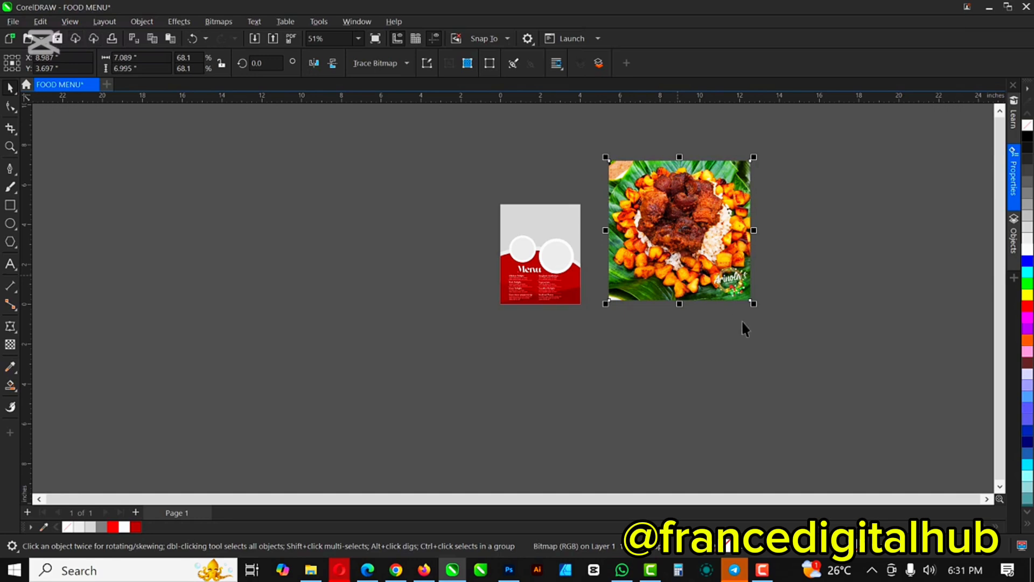
left_click_drag(757, 307, 737, 289)
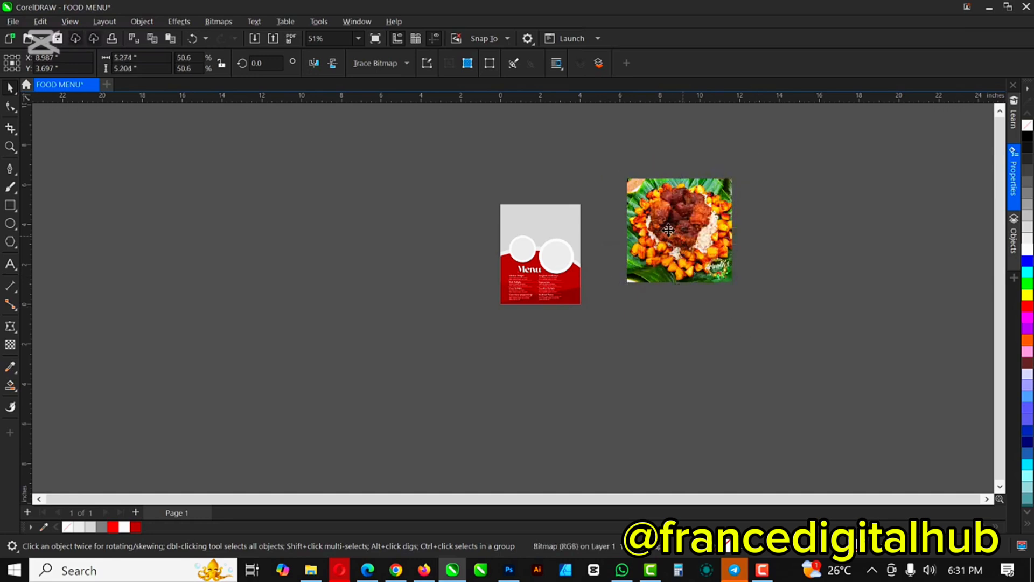
left_click_drag(654, 256, 639, 250)
scroll(563, 245, "up", 4)
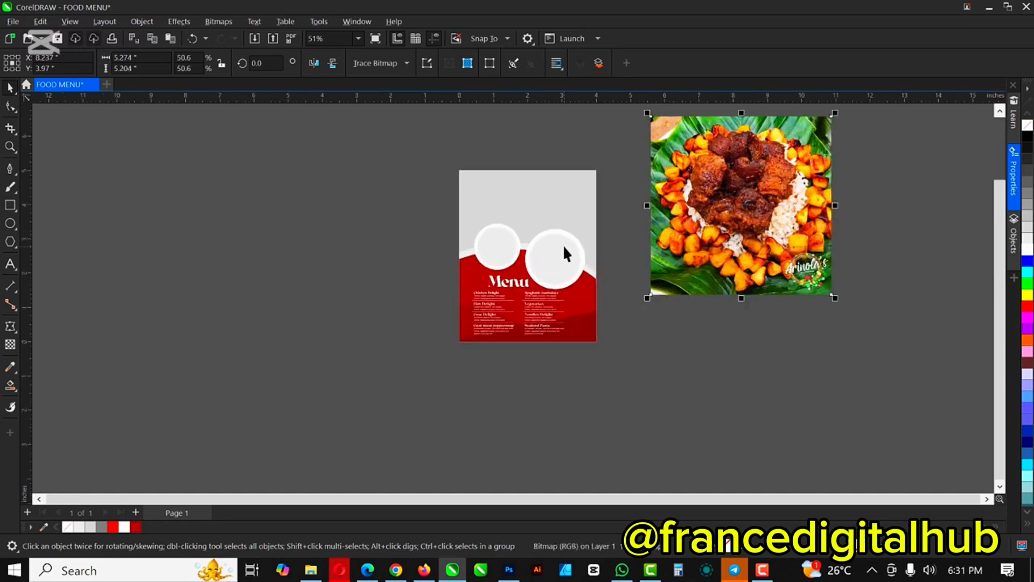
left_click_drag(712, 209, 659, 239)
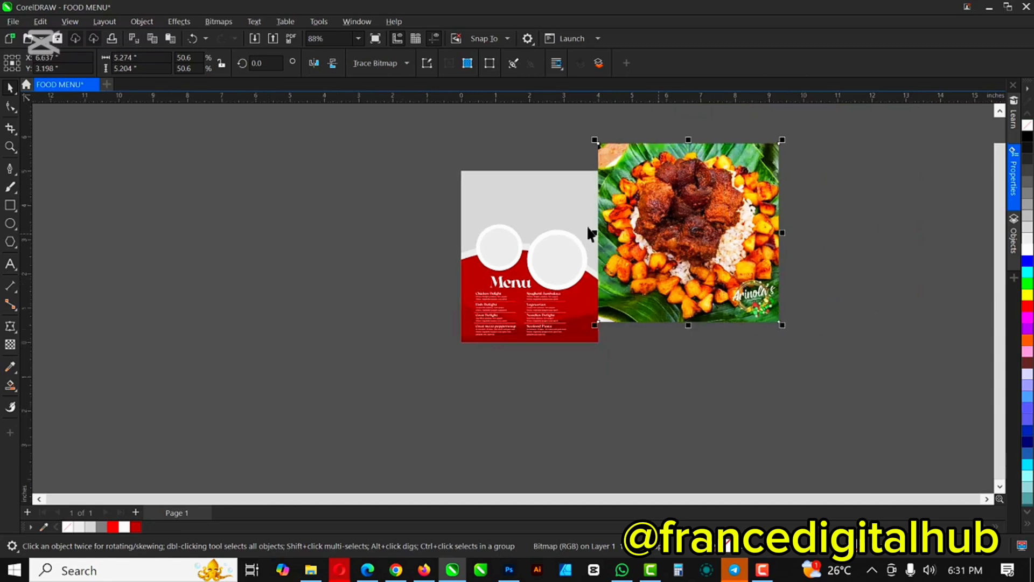
scroll(592, 231, "up", 2)
Step: PowerClip the food photo into the menu page, scaled to the page width and raised
right_click(727, 216)
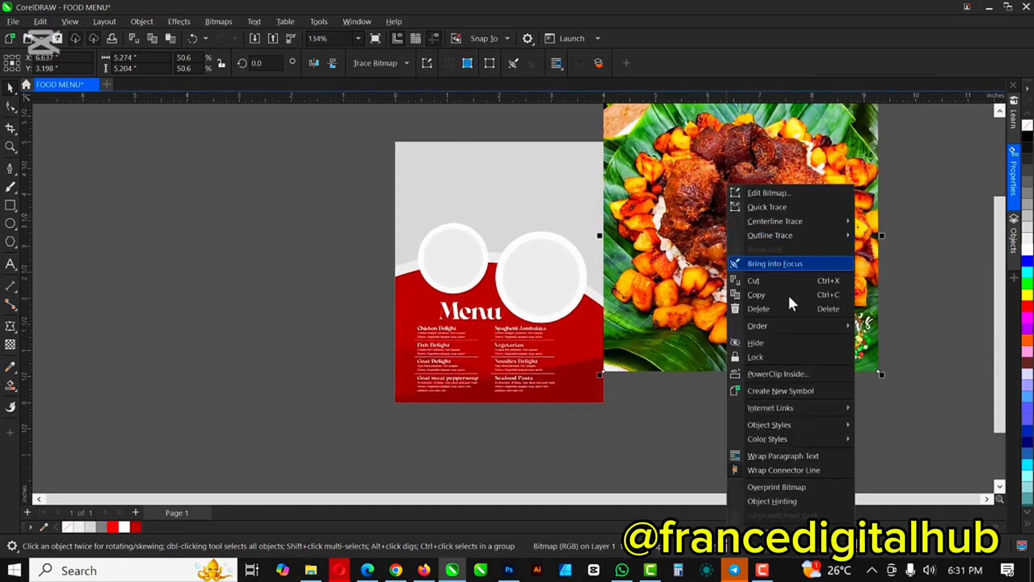
left_click(775, 372)
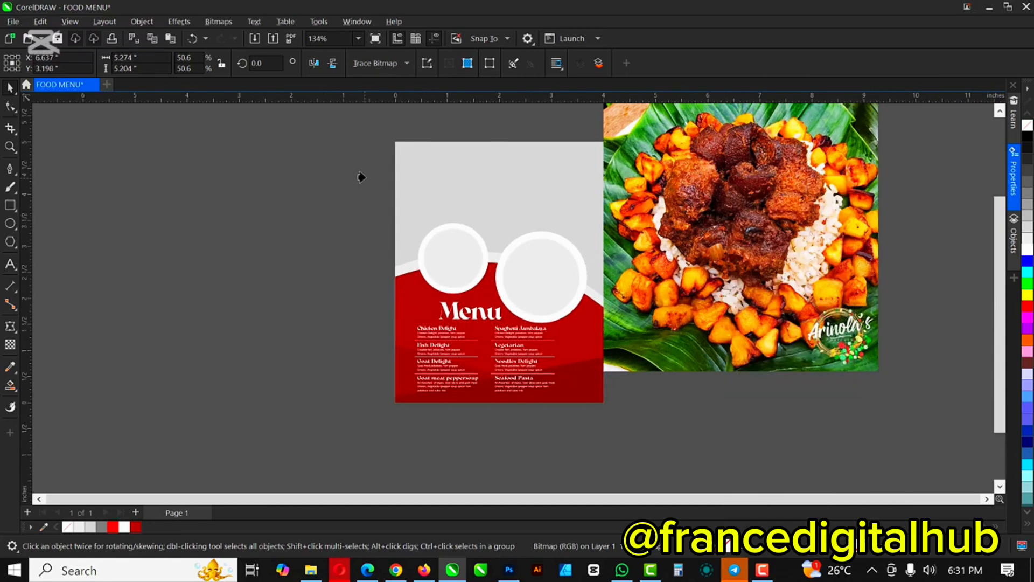
left_click(488, 178)
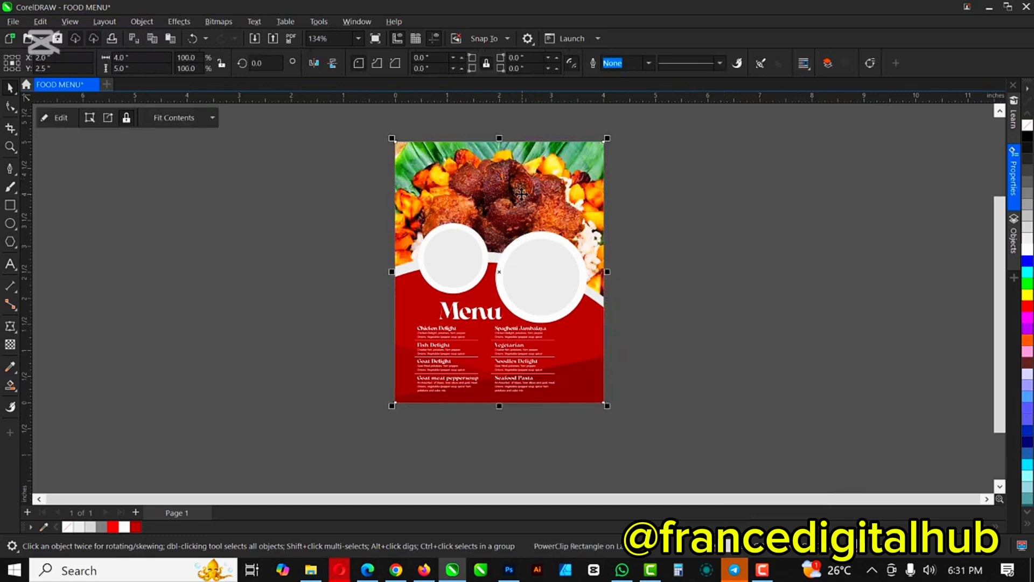
left_click(57, 118)
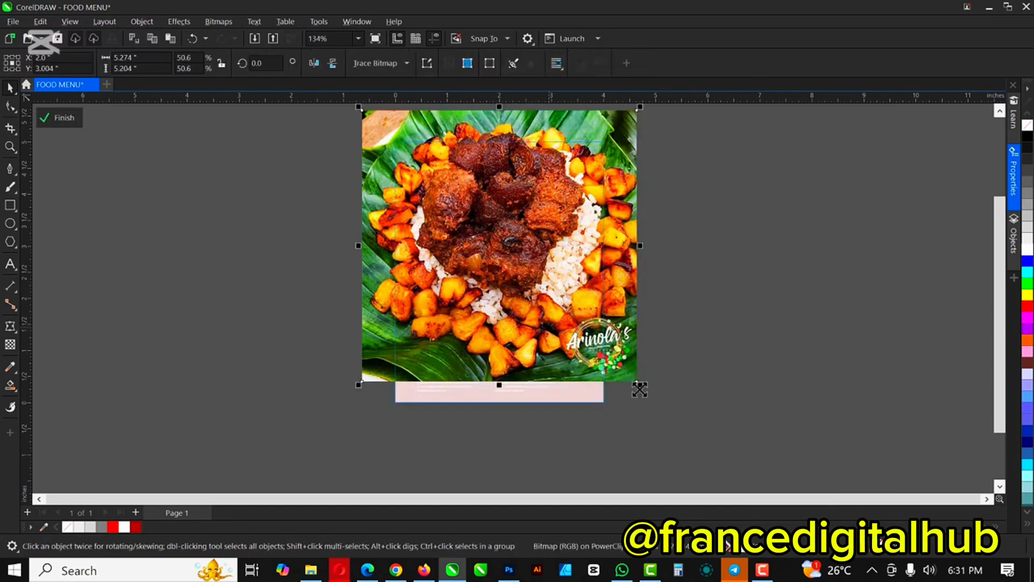
left_click_drag(636, 381, 613, 359)
left_click_drag(516, 305, 521, 279)
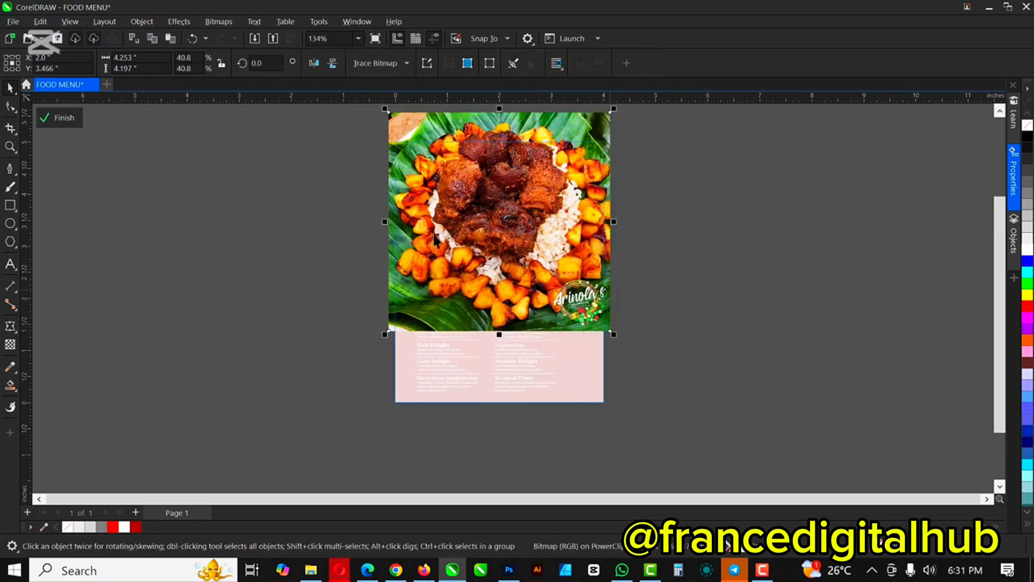
left_click(57, 118)
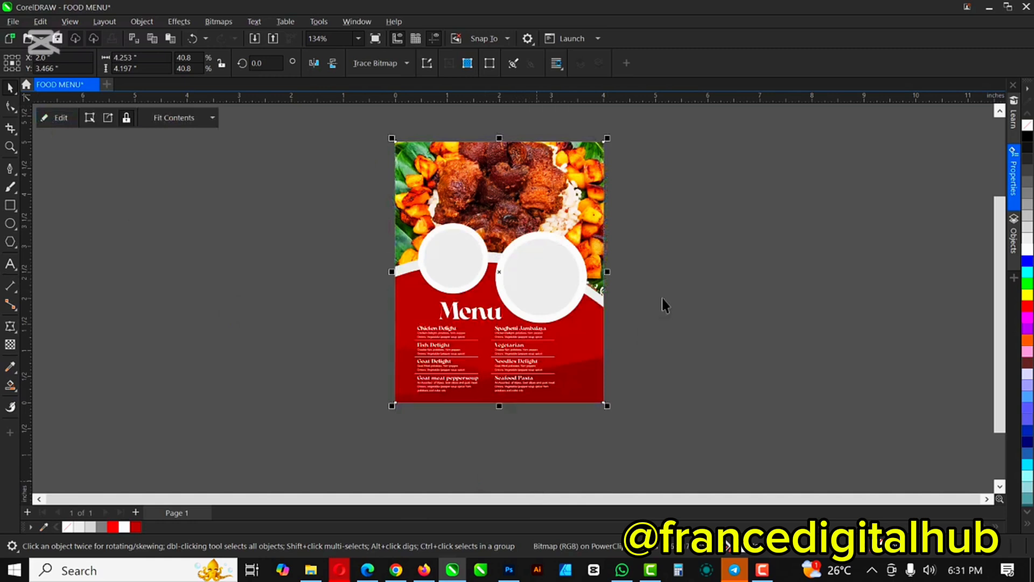
left_click(631, 198)
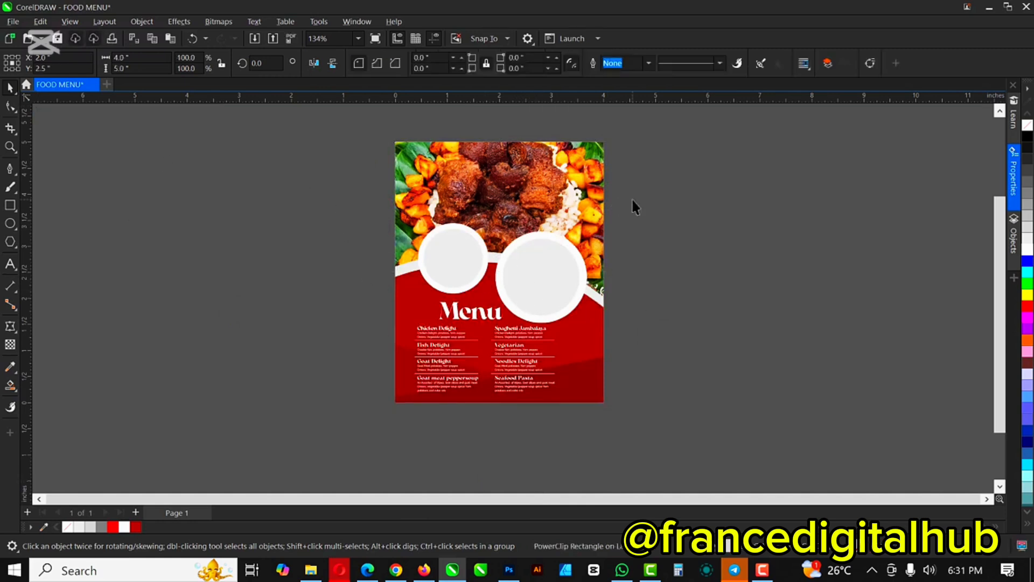
key("shift+F4")
left_click(463, 281)
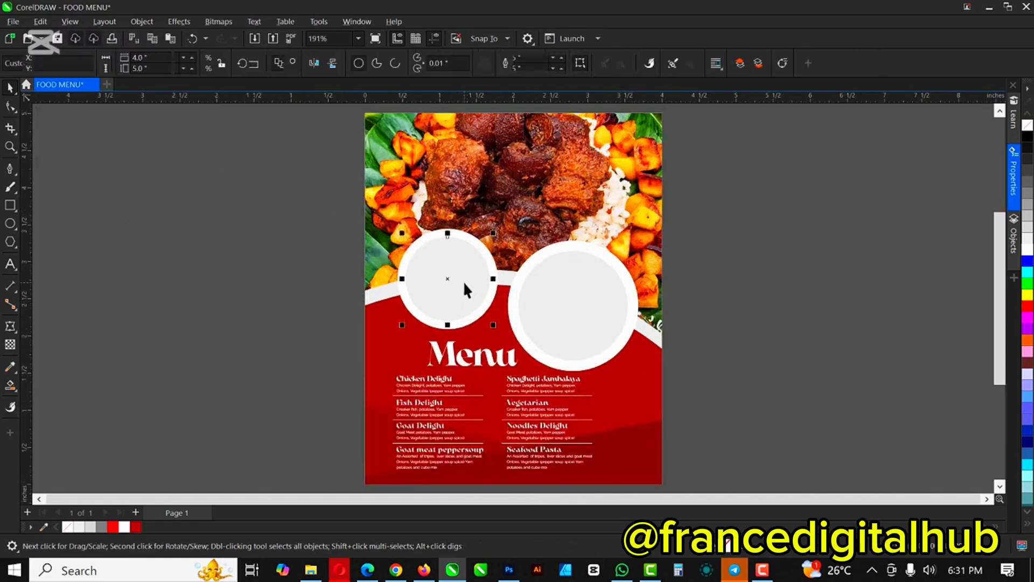
Step: Drag the image00028 plate photo from the FOOD MENU folder over to CorelDRAW
left_click(323, 570)
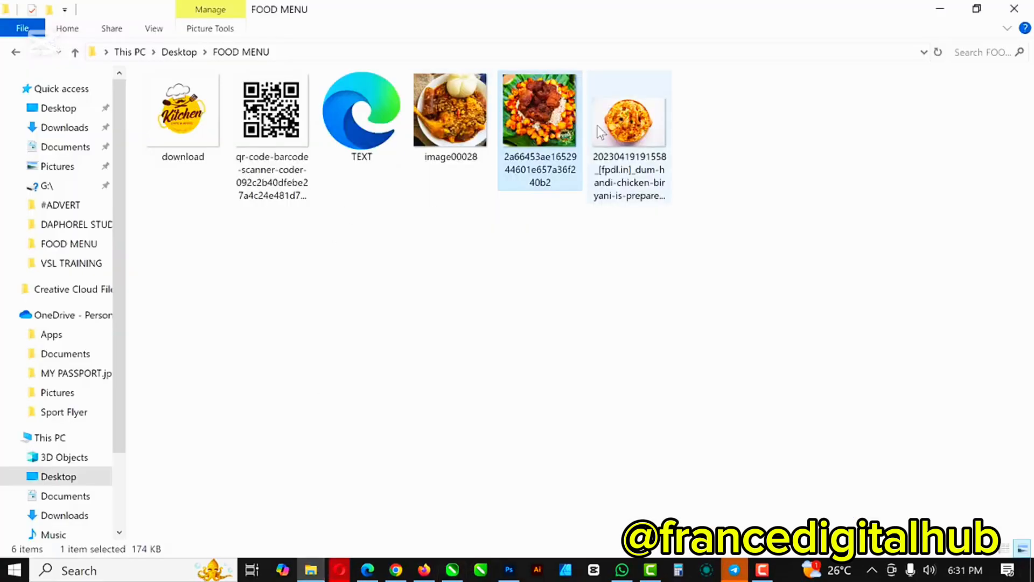
left_click(468, 120)
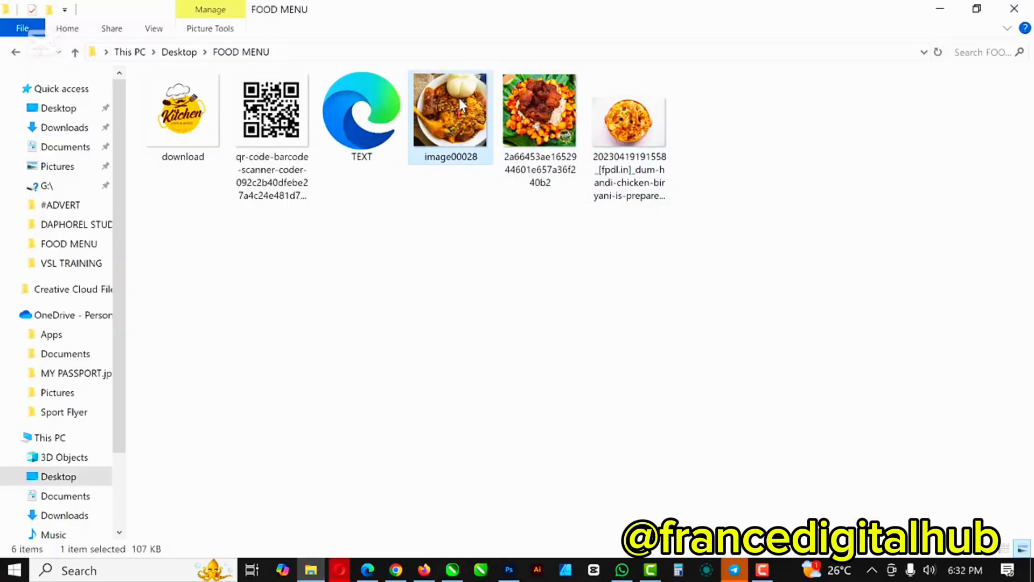
left_click_drag(458, 98, 514, 468)
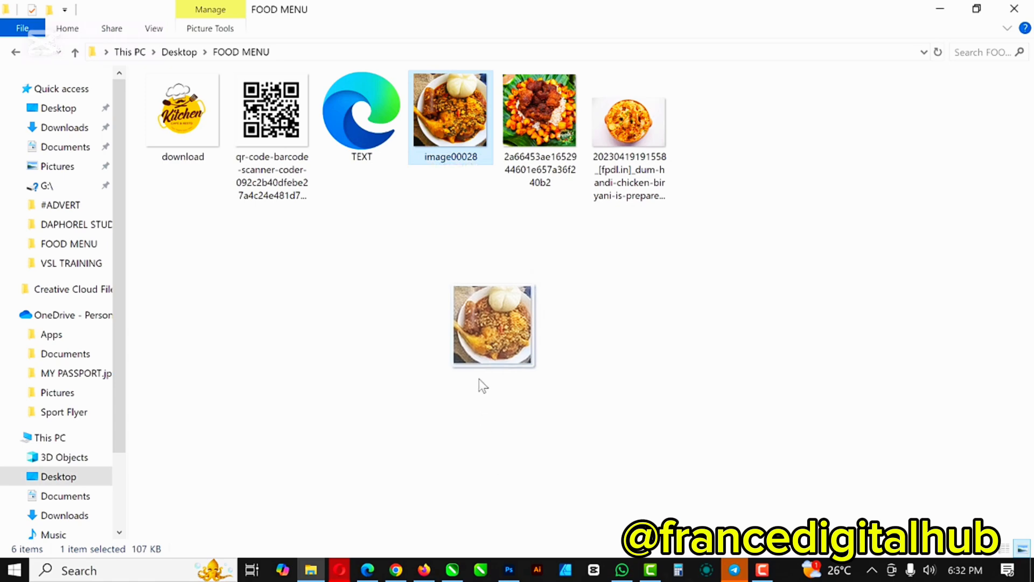
left_click_drag(483, 386, 599, 368)
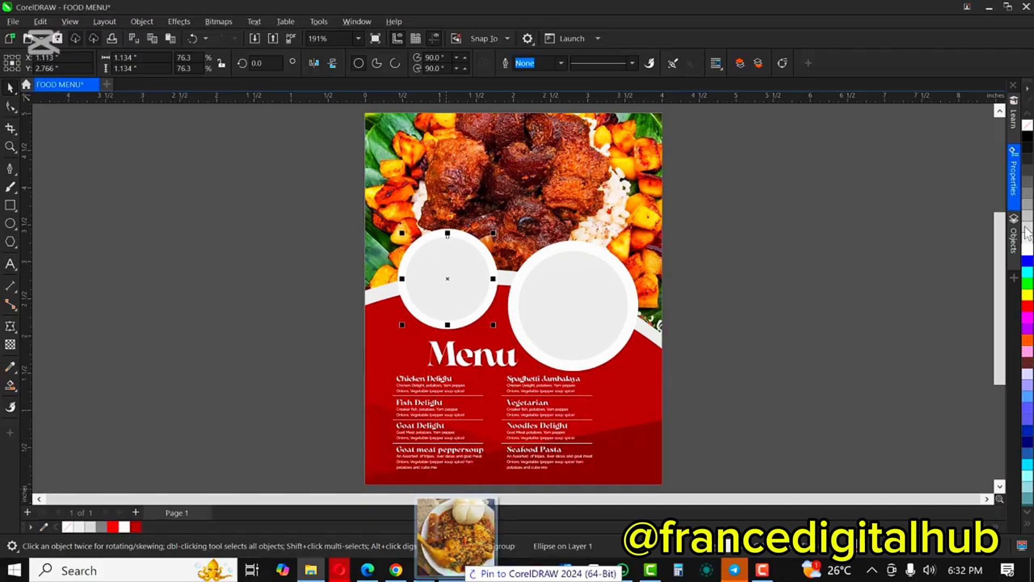
Step: Drop image00028 beside the page and shrink it to about 1.134 inches square (18.1%)
left_click_drag(1027, 233, 738, 210)
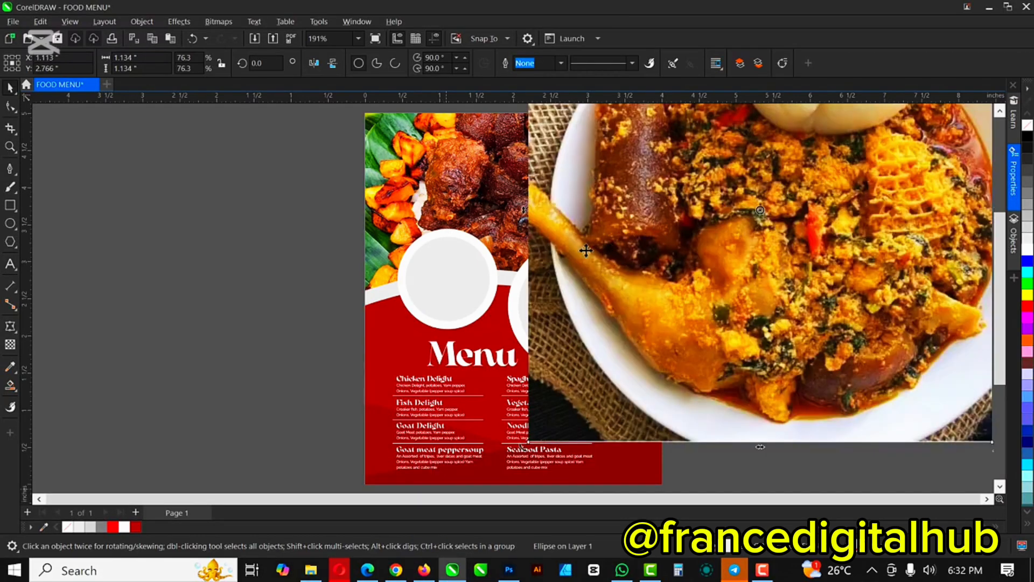
scroll(586, 250, "down", 2)
scroll(585, 256, "down", 1)
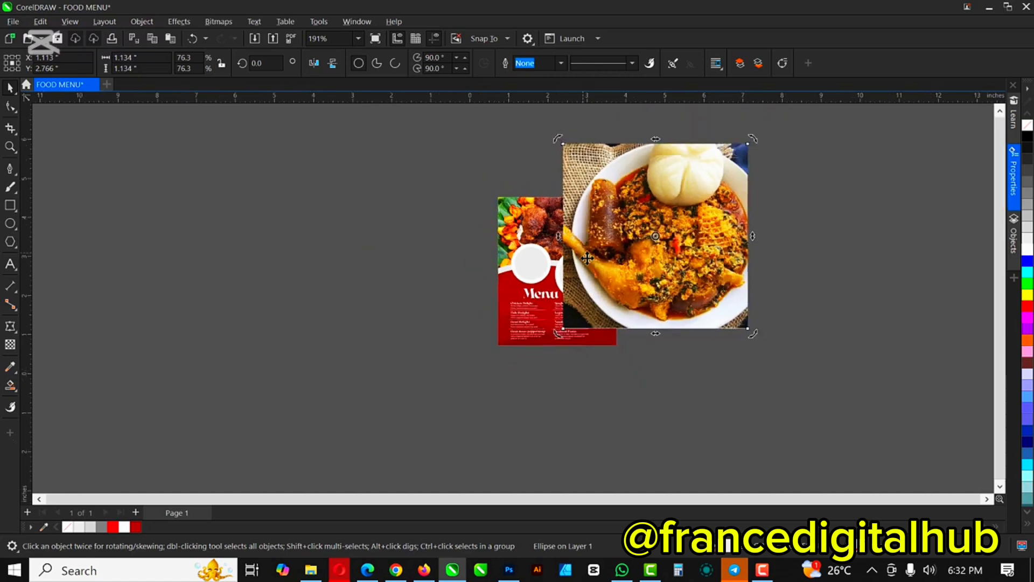
left_click(721, 320)
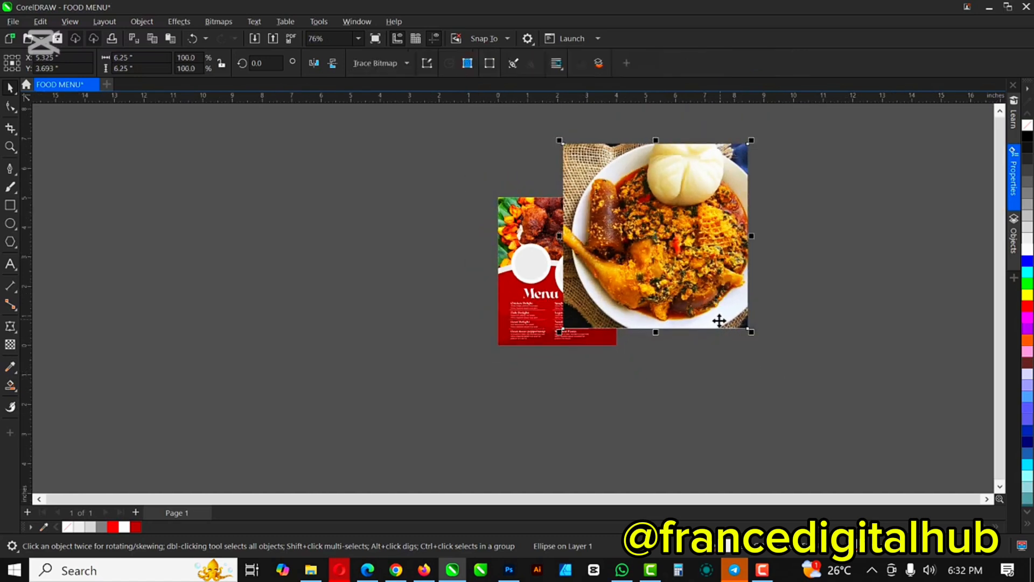
left_click_drag(747, 327, 681, 259)
scroll(571, 238, "up", 3)
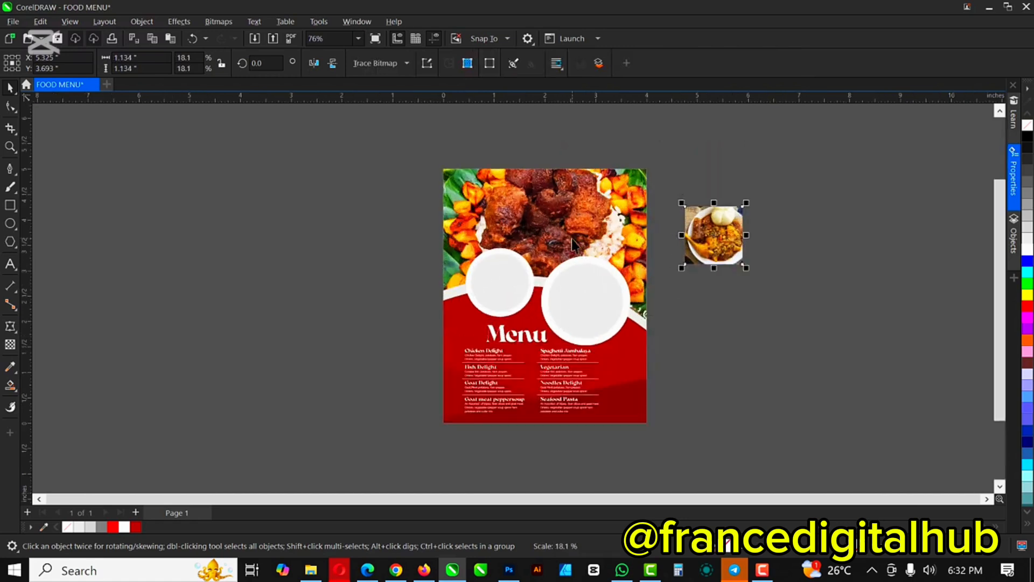
right_click(722, 227)
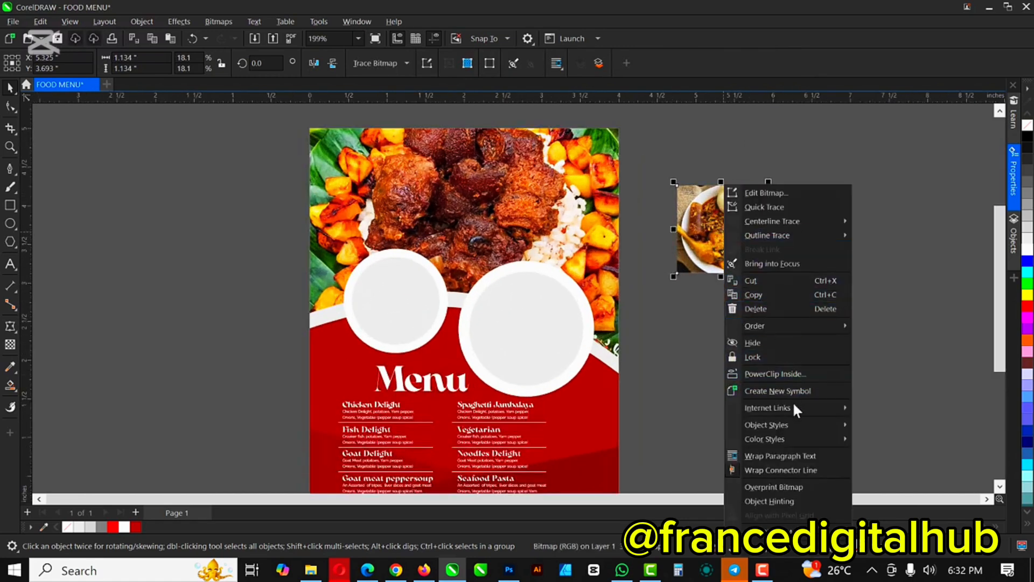
Step: PowerClip the plate photo into the left white circle
left_click(793, 372)
left_click(377, 305)
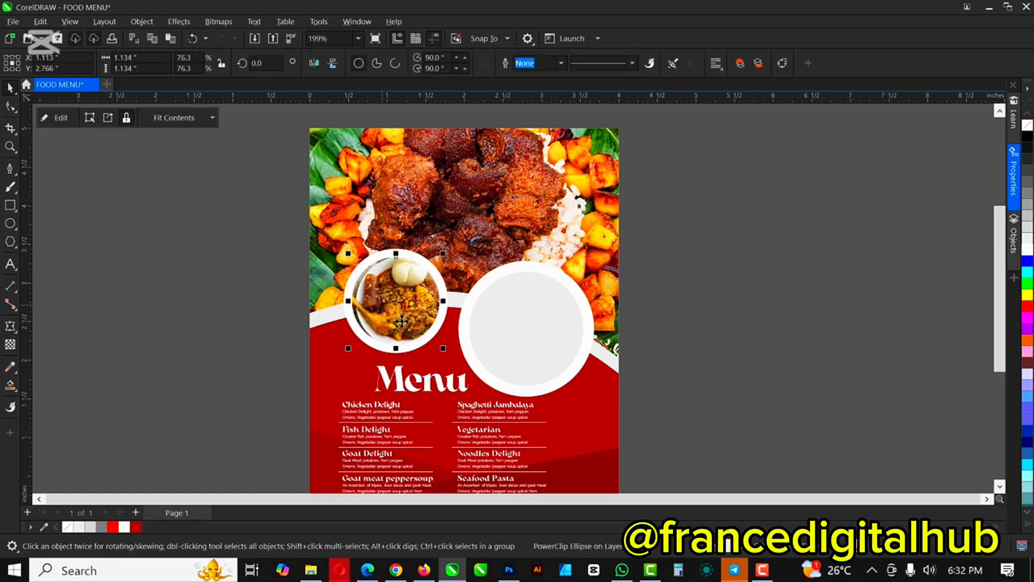
scroll(382, 314, "up", 2)
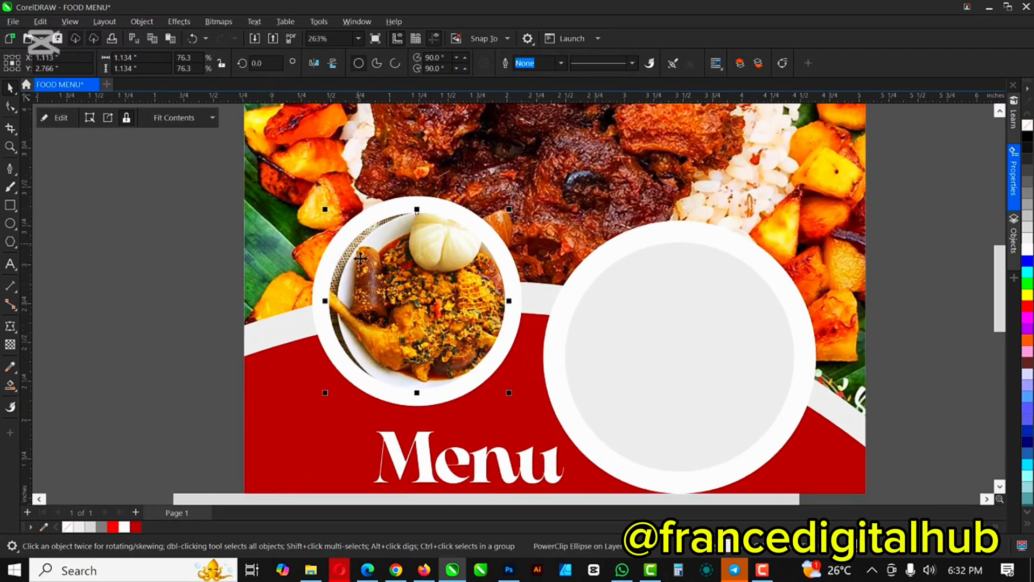
left_click(55, 120)
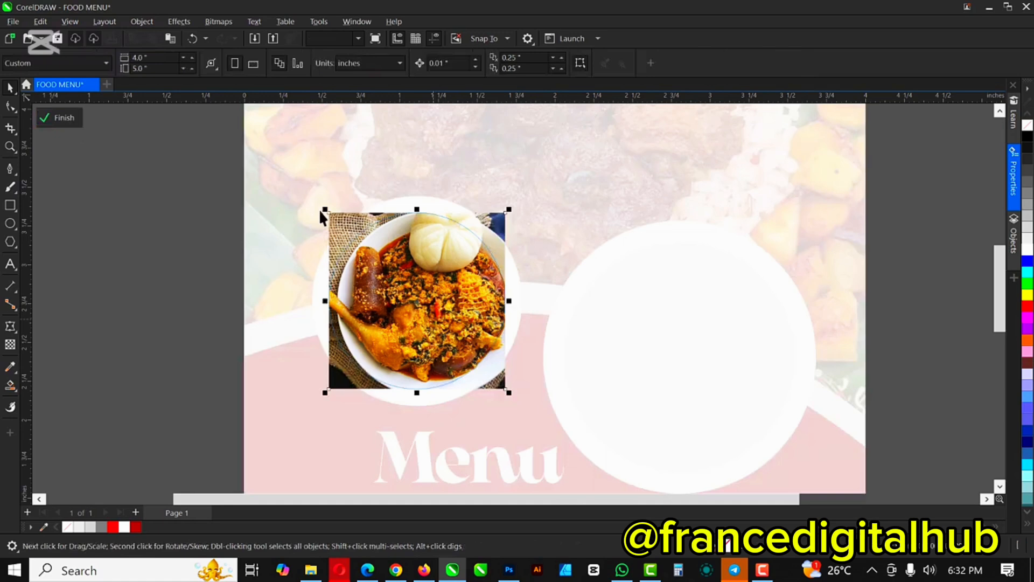
Step: Enlarge the clipped plate photo to about 1.268 inches (20.3%) and centre it in the ring
left_click_drag(321, 216, 311, 203)
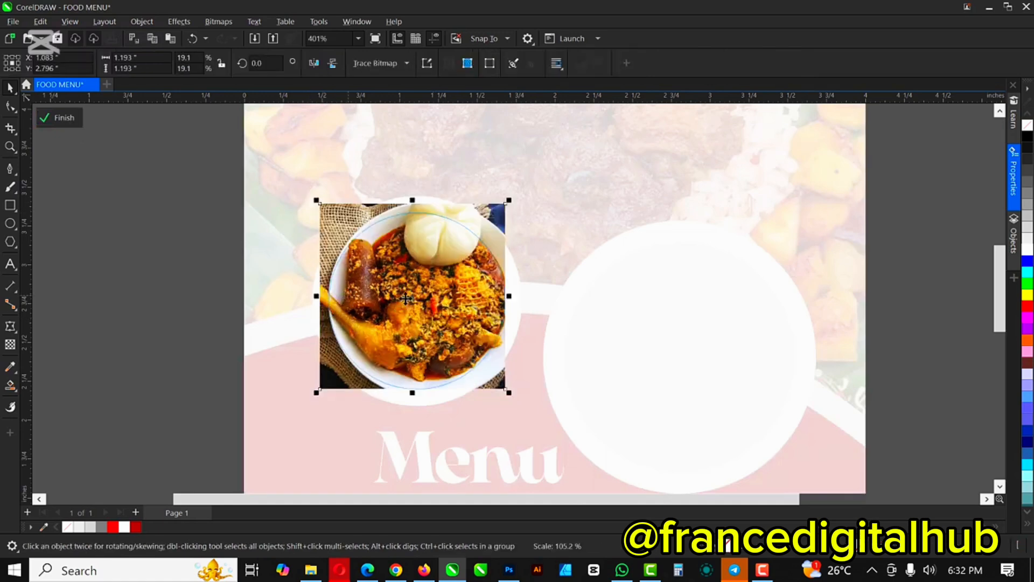
left_click_drag(406, 299, 414, 330)
scroll(400, 309, "up", 1)
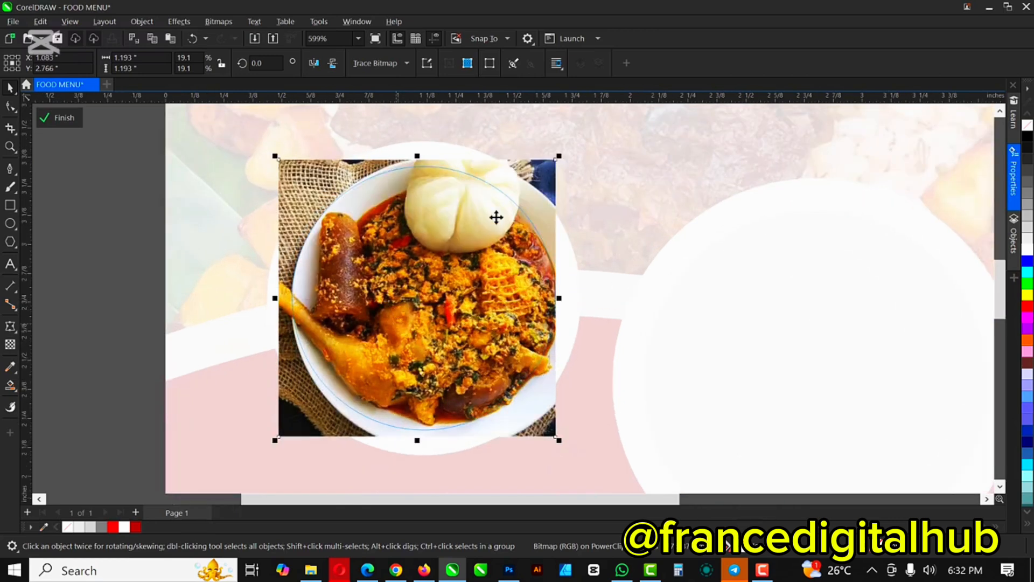
left_click_drag(559, 157, 569, 147)
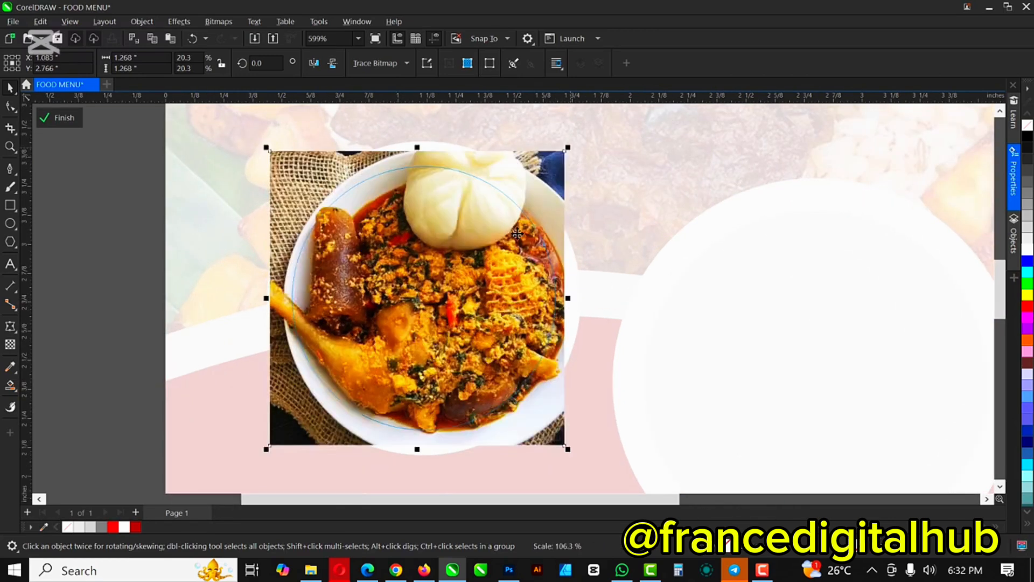
scroll(534, 228, "up", 2)
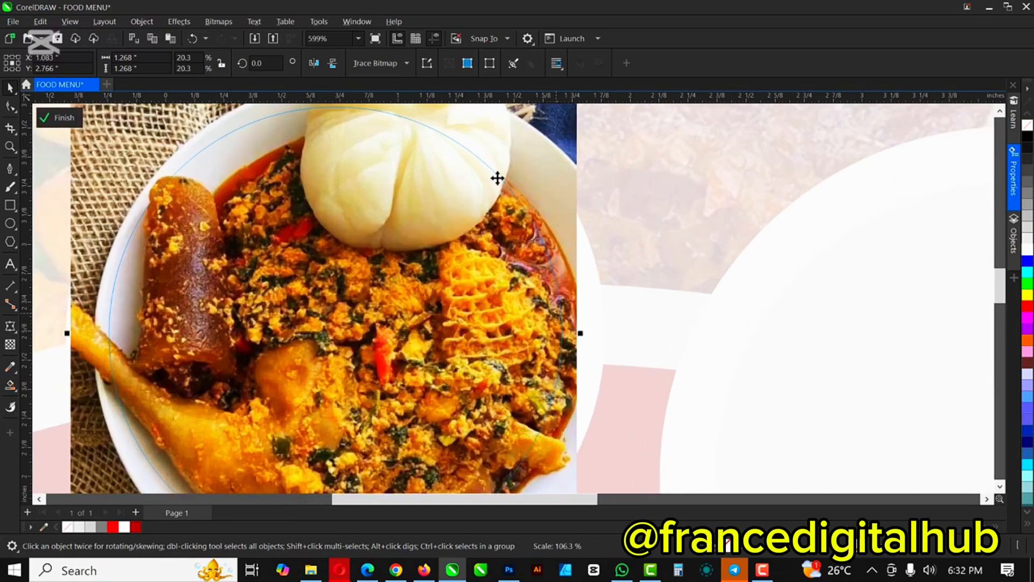
scroll(541, 222, "down", 3)
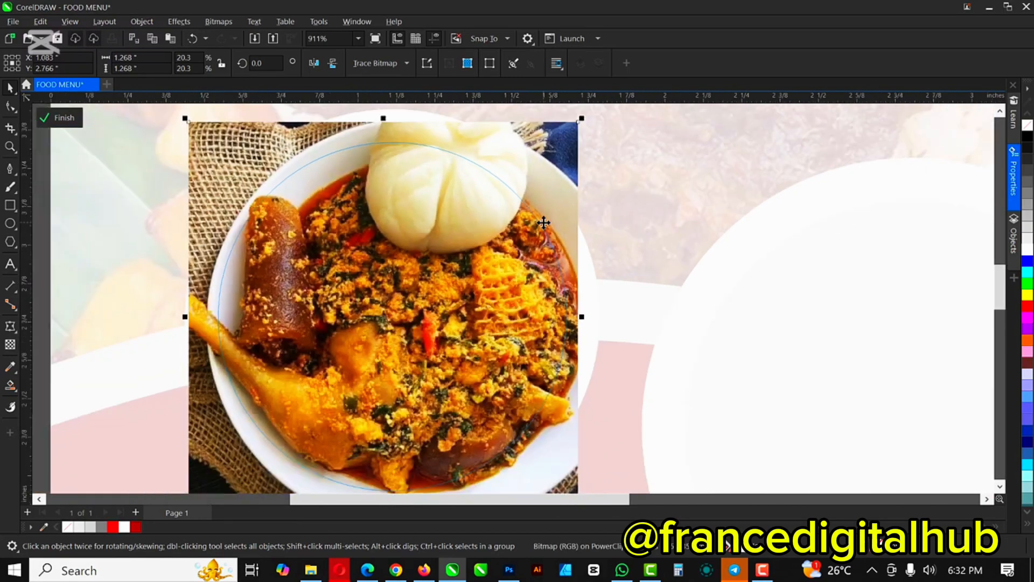
scroll(464, 249, "down", 1)
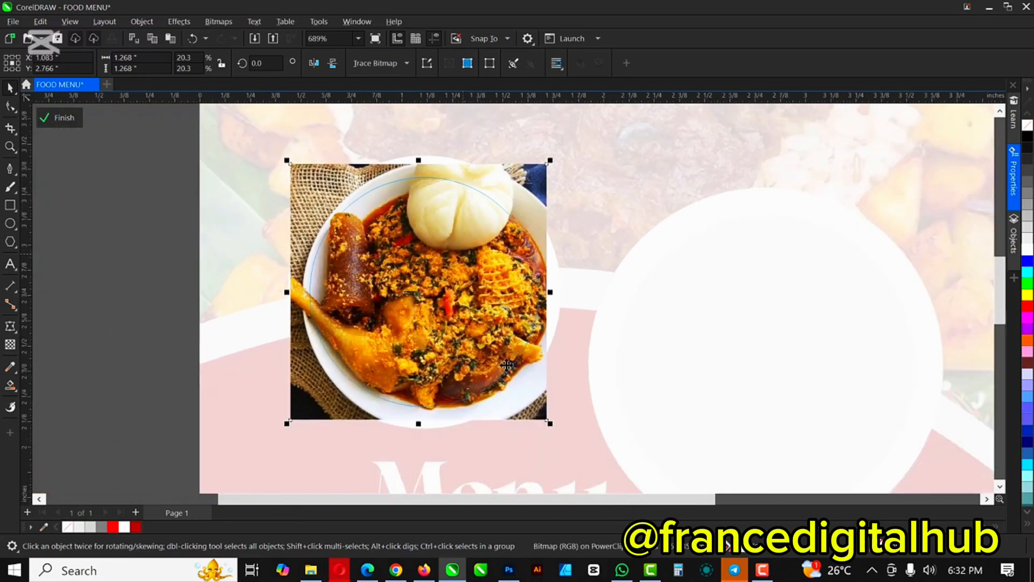
left_click(60, 117)
scroll(323, 253, "down", 2)
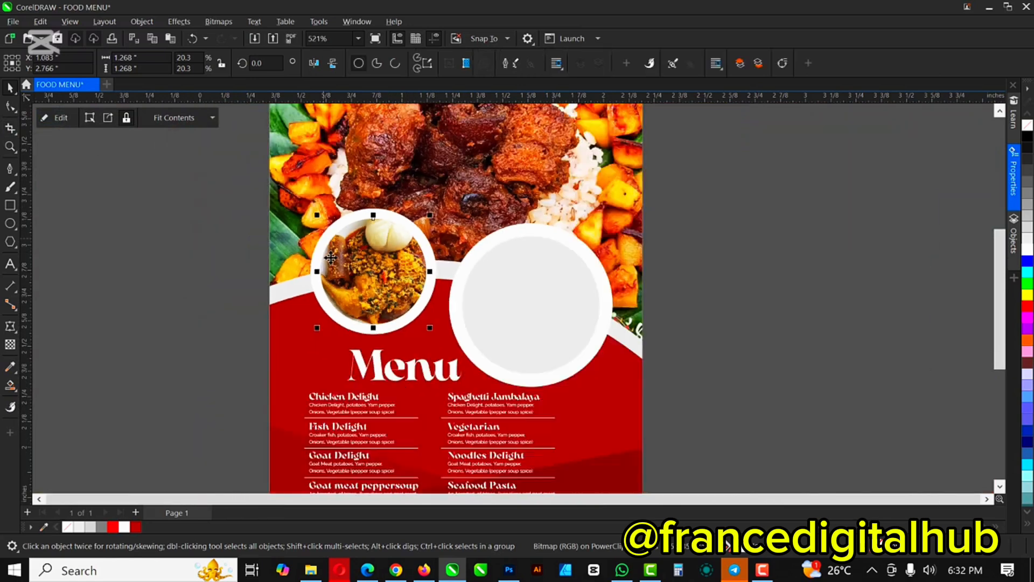
scroll(331, 258, "down", 2)
left_click(689, 279)
Step: Drag the chicken biryani photo from the FOOD MENU folder into CorelDRAW
scroll(460, 292, "up", 3)
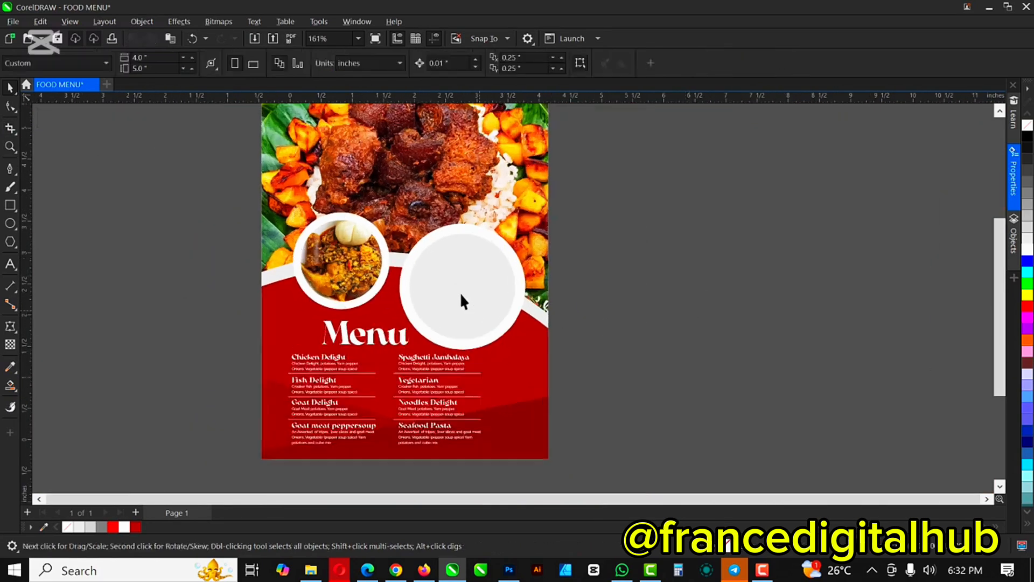
left_click(311, 570)
left_click(632, 141)
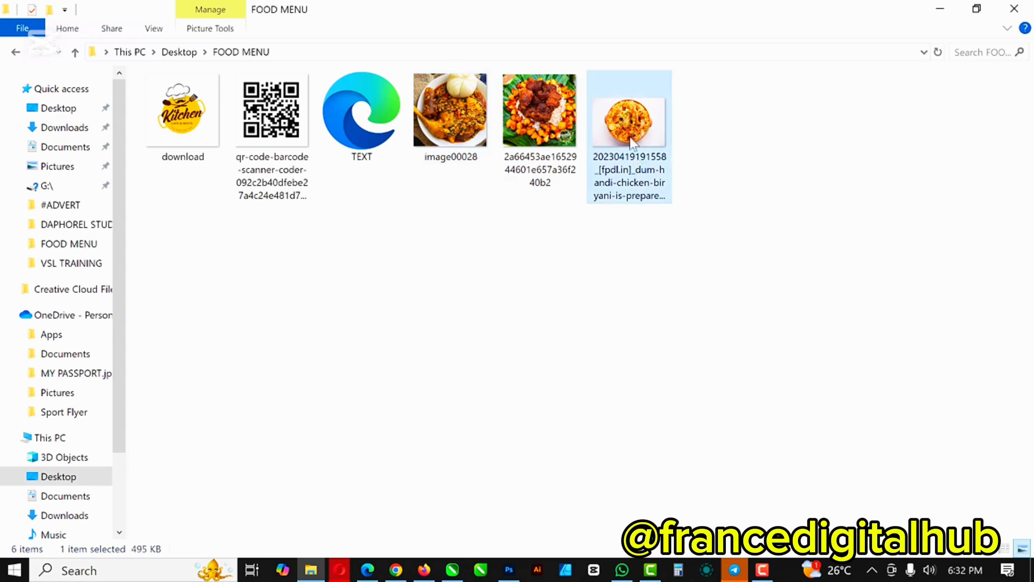
left_click_drag(632, 134, 716, 232)
Step: Shrink the biryani photo to 35.6% and PowerClip it into the empty right circle
scroll(681, 222, "down", 3)
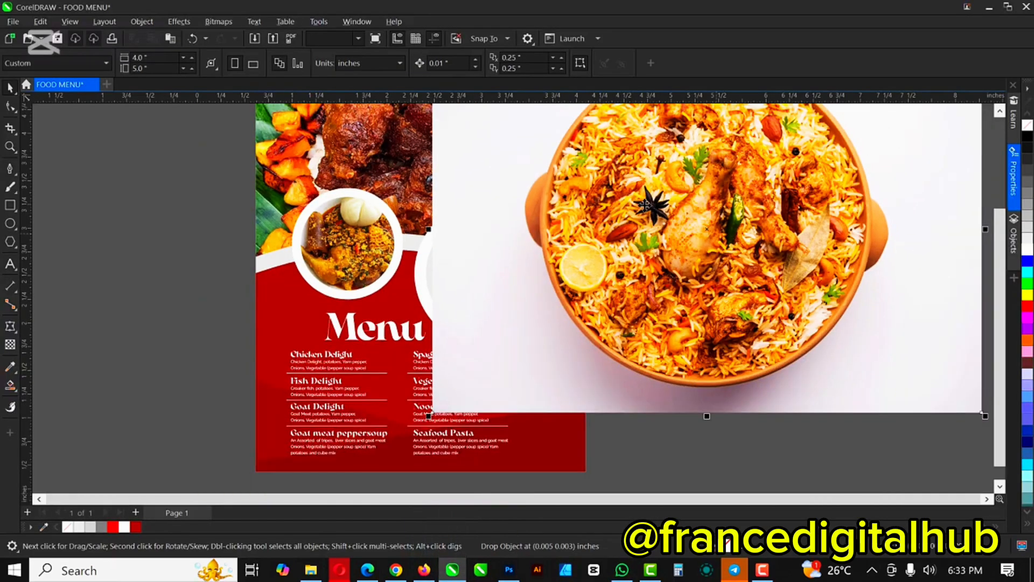
left_click_drag(792, 303, 680, 240)
scroll(666, 214, "up", 2)
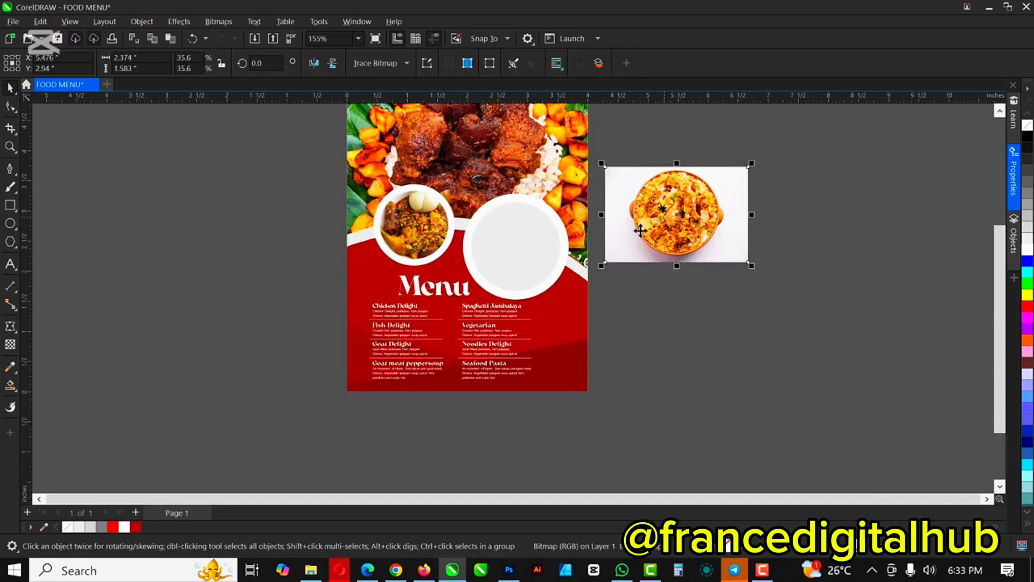
right_click(720, 208)
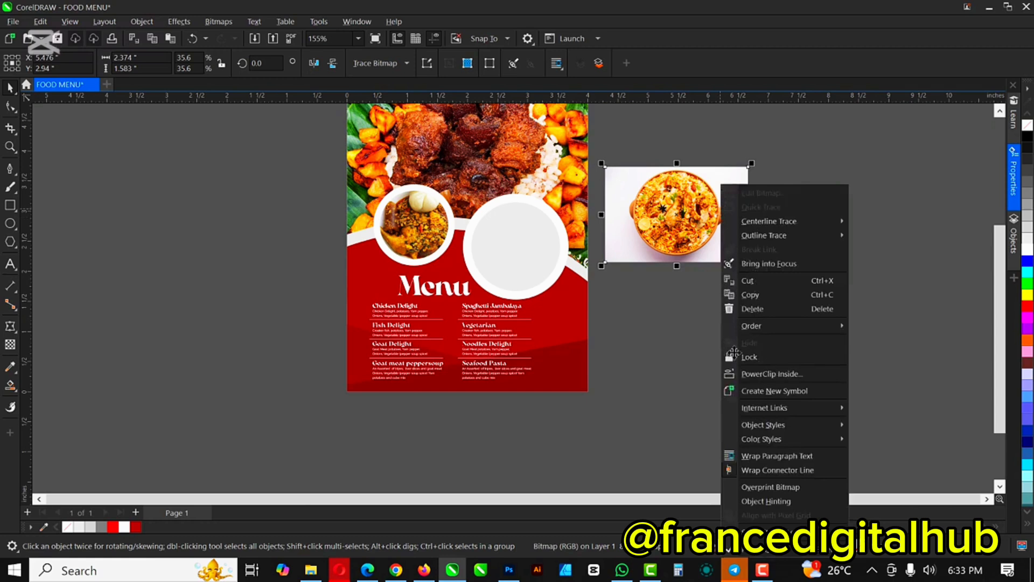
left_click(647, 313)
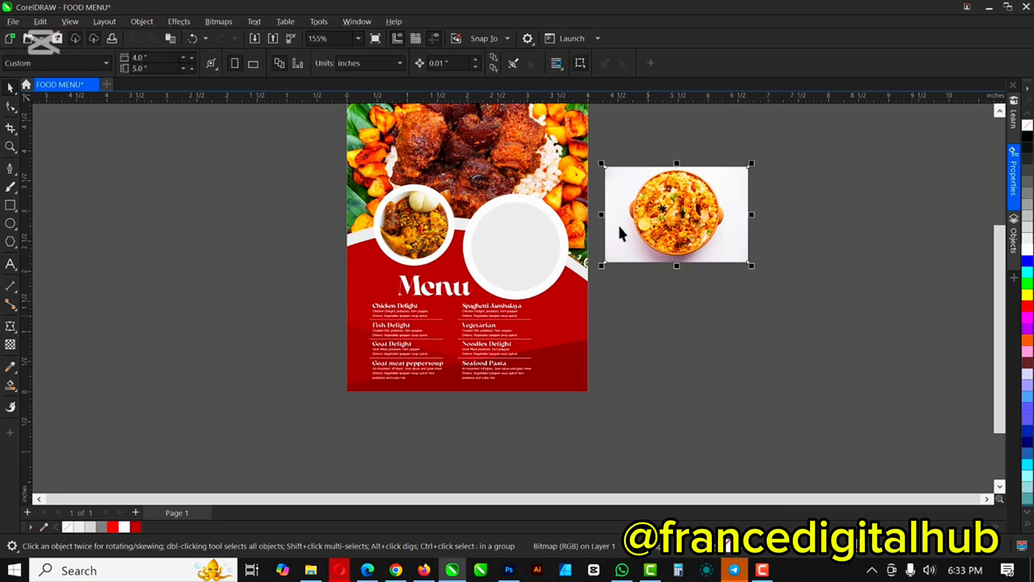
right_click(694, 198)
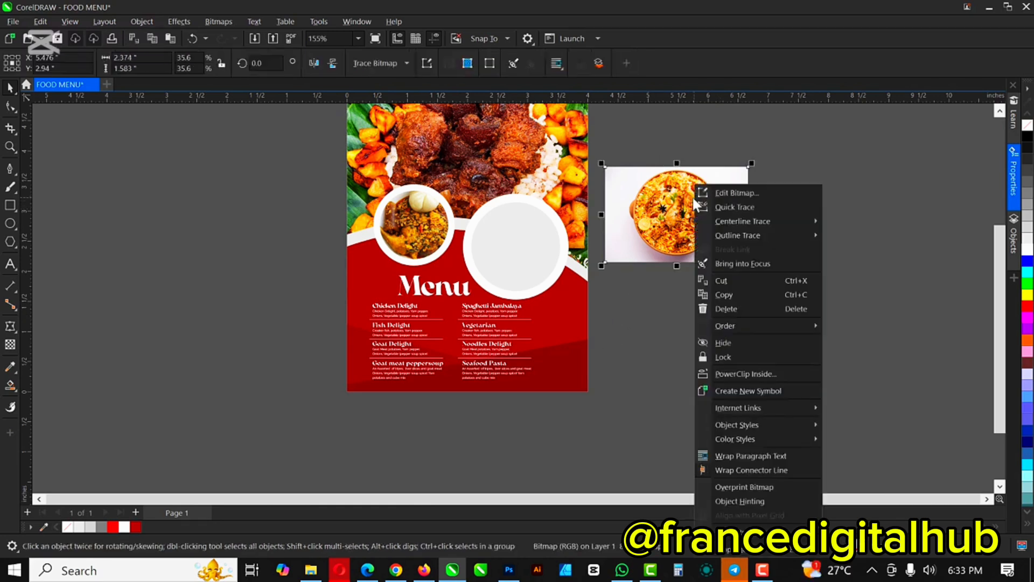
left_click(768, 373)
Step: Enlarge the rice bowl photo inside the right circle to about 39.5%
left_click(506, 241)
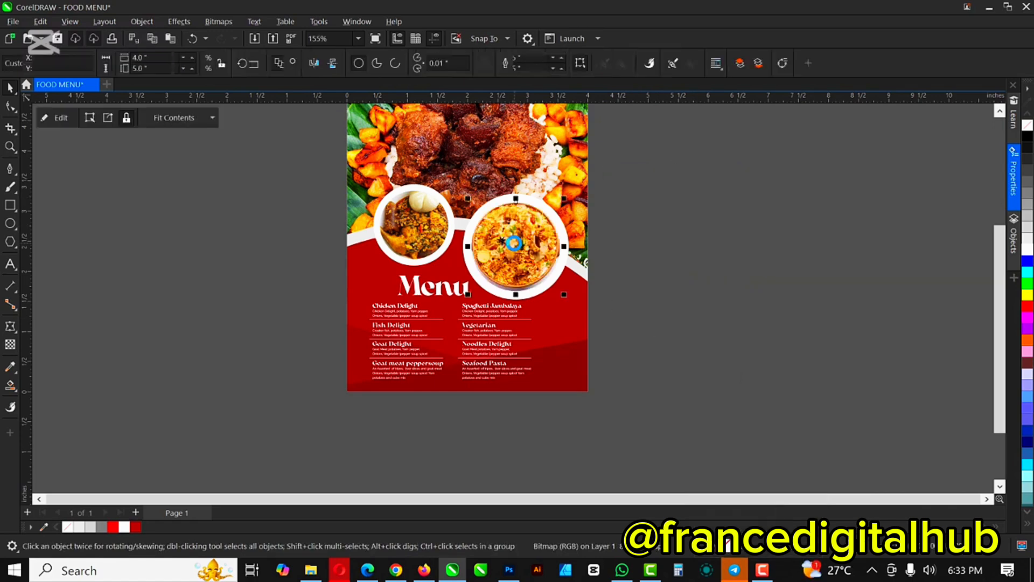
scroll(507, 275, "up", 4)
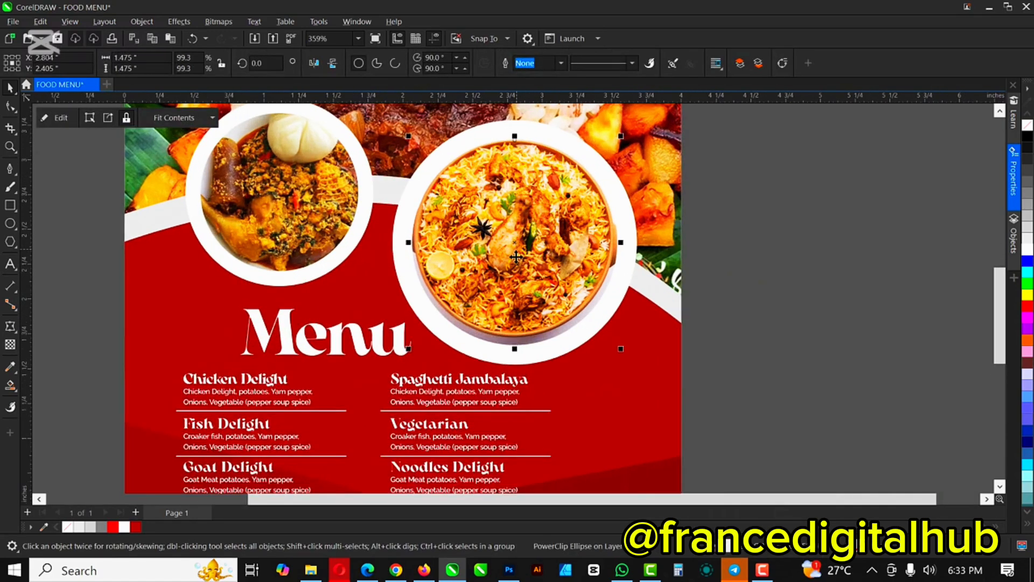
scroll(522, 229, "down", 1)
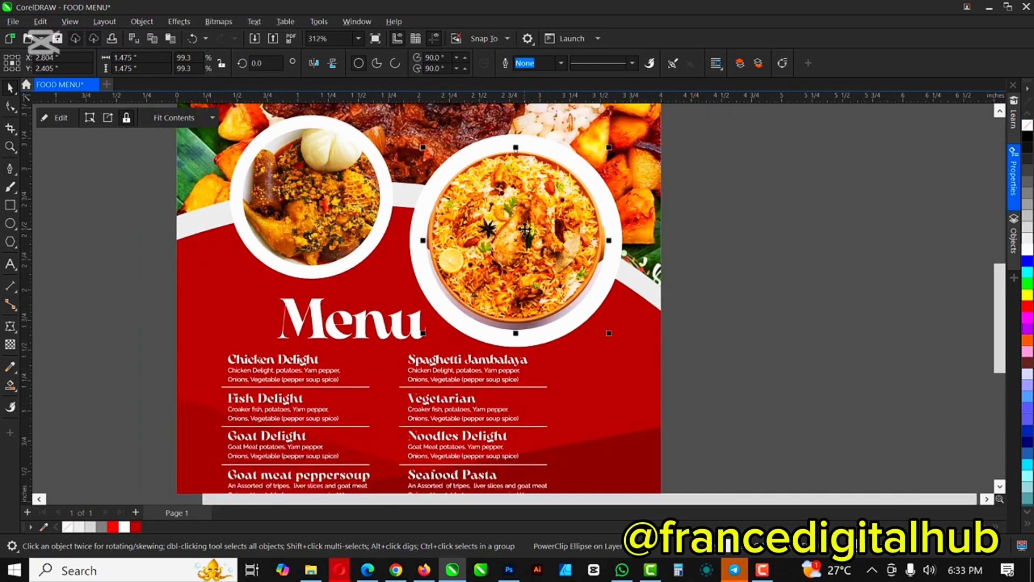
left_click(54, 118)
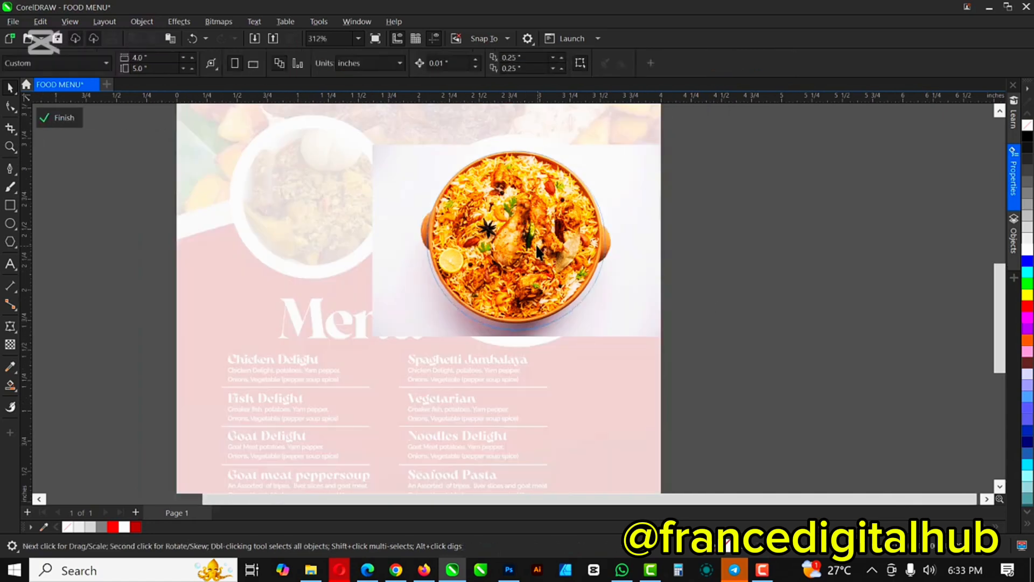
left_click_drag(663, 339, 677, 349)
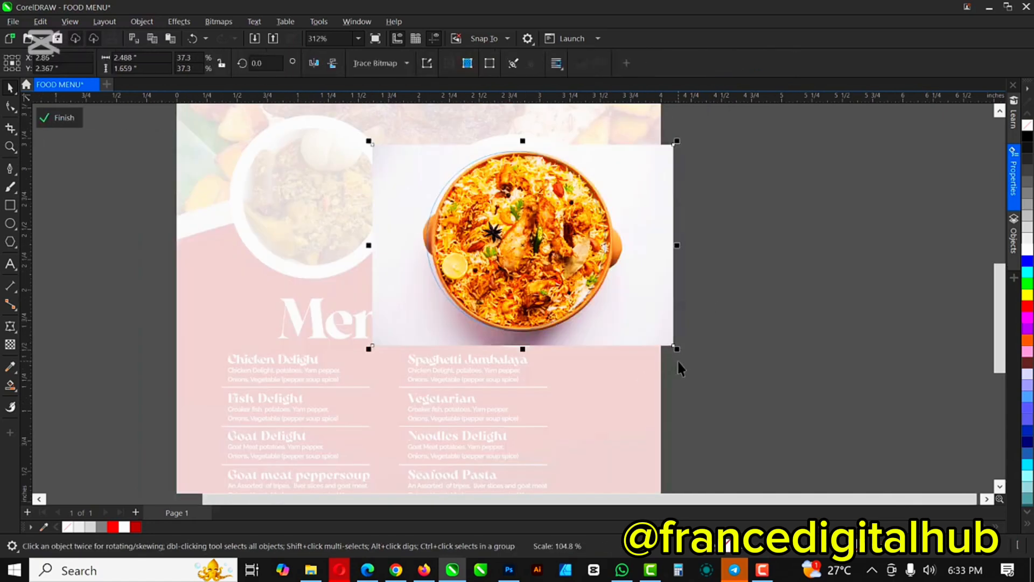
left_click_drag(368, 141, 351, 129)
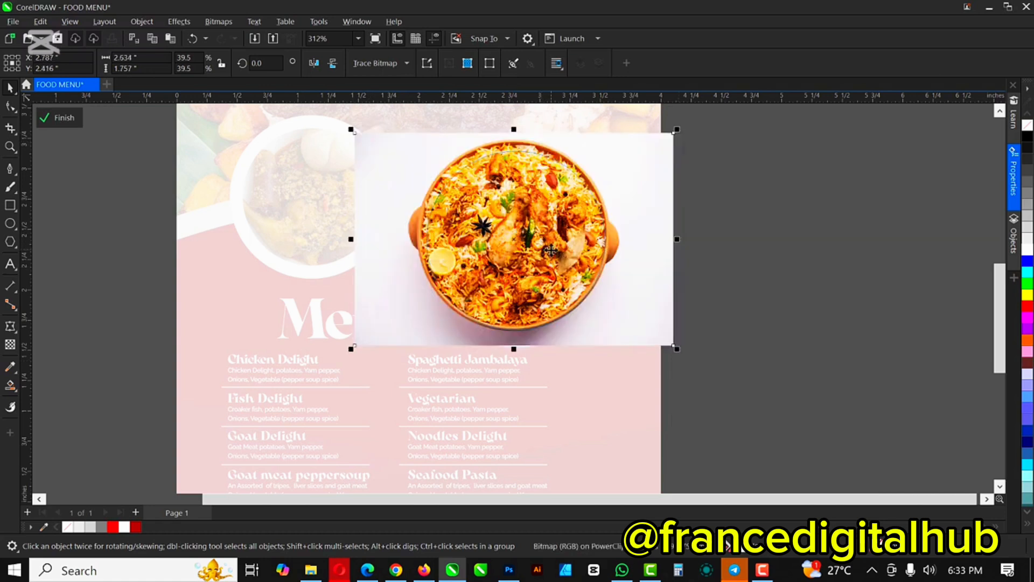
Step: Nudge the rice photo down so the dish sits centred in the circle's ring
key("Down")
key("Down")
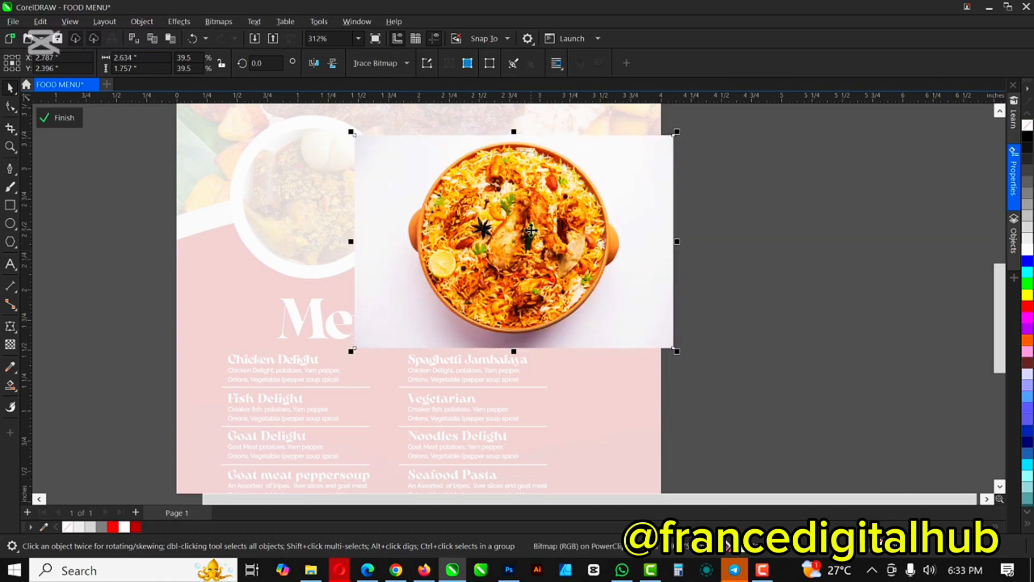
key("Down")
key("Down")
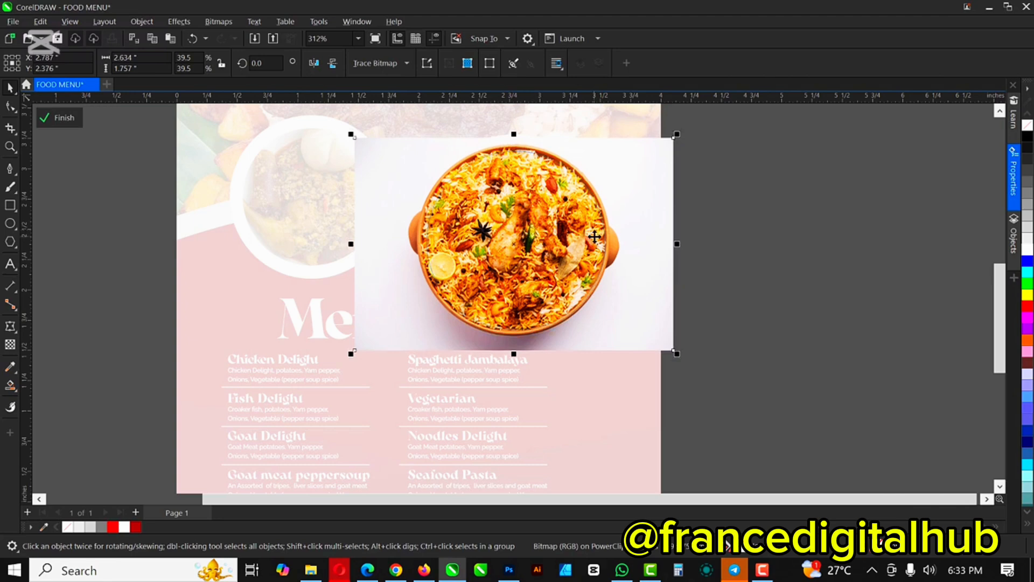
key("Left")
key("Right")
key("Right")
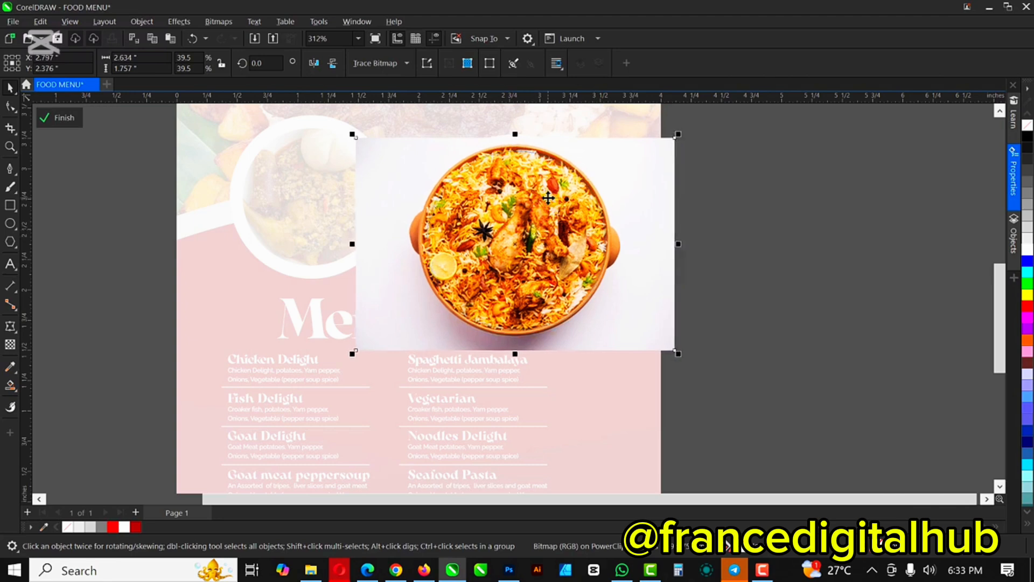
left_click(79, 120)
left_click(755, 230)
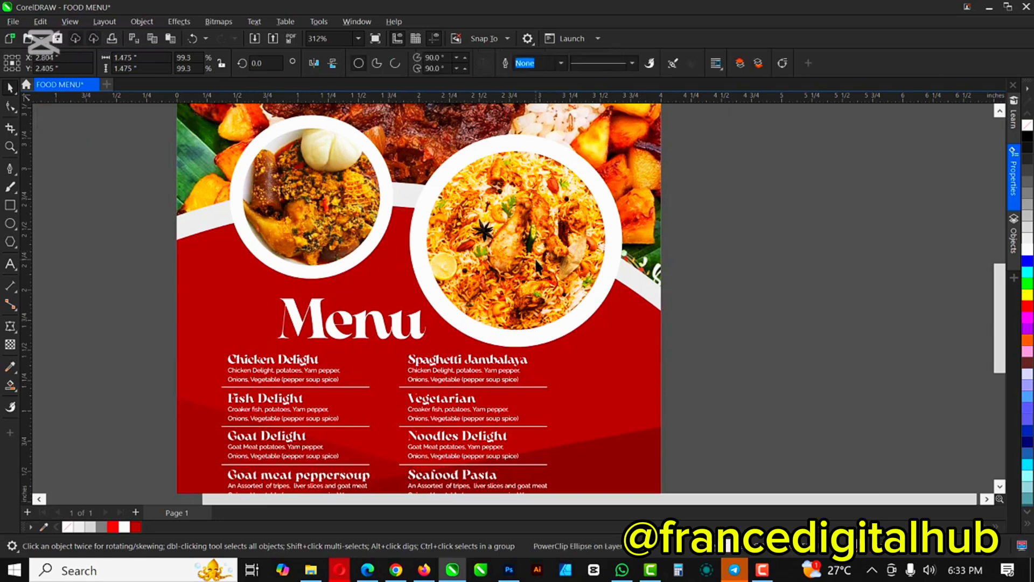
scroll(535, 257, "down", 4)
Step: Shrink the rice photo circle to about 1.61 inches and move it slightly lower
scroll(517, 253, "up", 3)
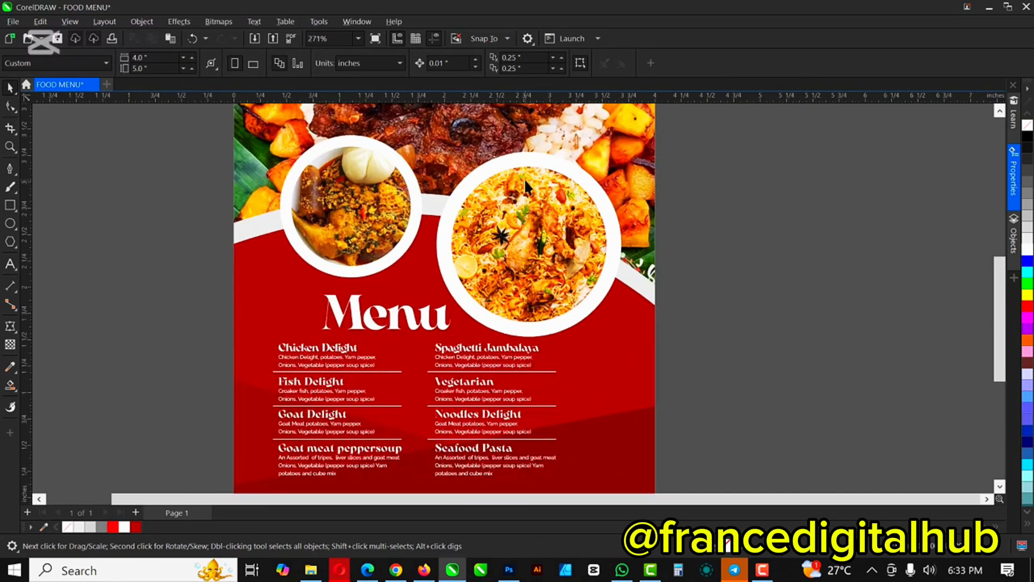
left_click(549, 160)
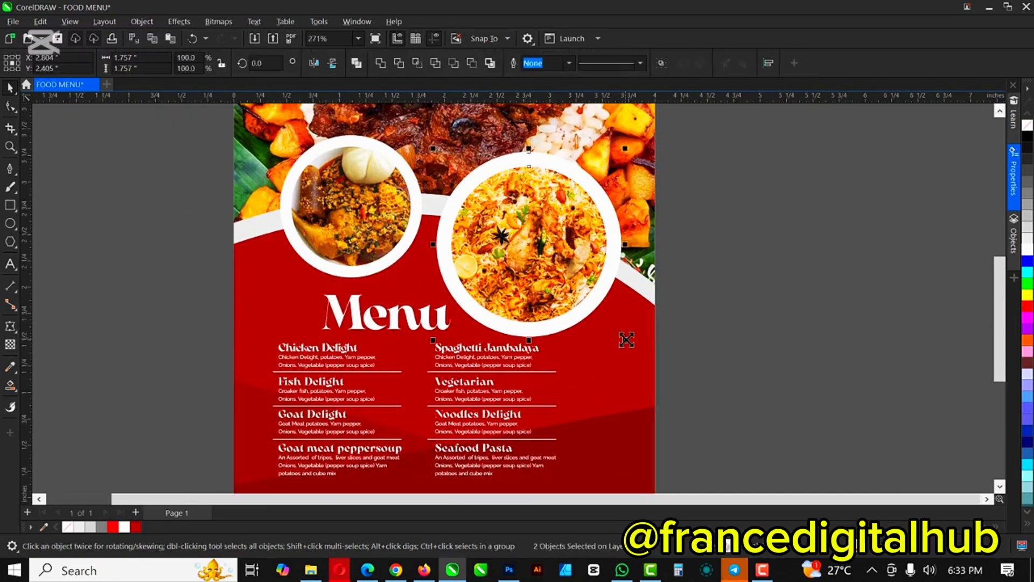
left_click_drag(625, 340, 617, 332)
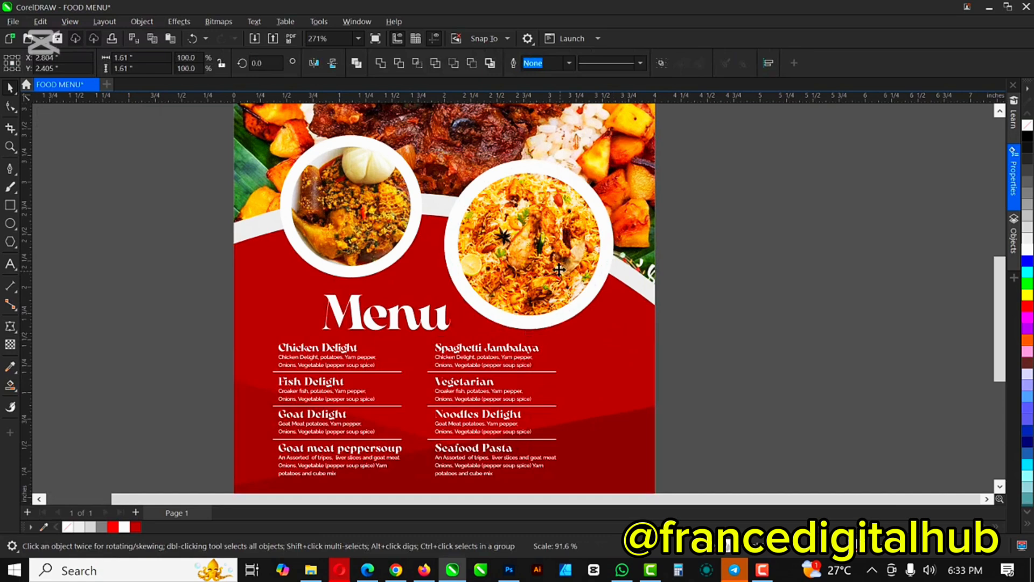
left_click_drag(563, 273, 562, 267)
scroll(612, 291, "down", 2)
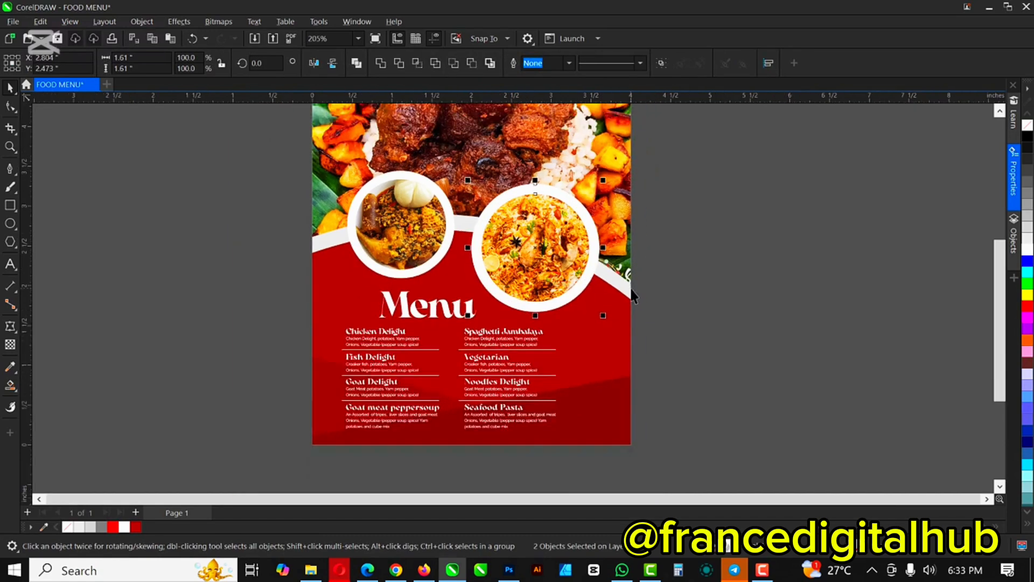
Step: Try moving the curved panel shape off the page, then undo to restore it
left_click(612, 294)
scroll(608, 300, "down", 1)
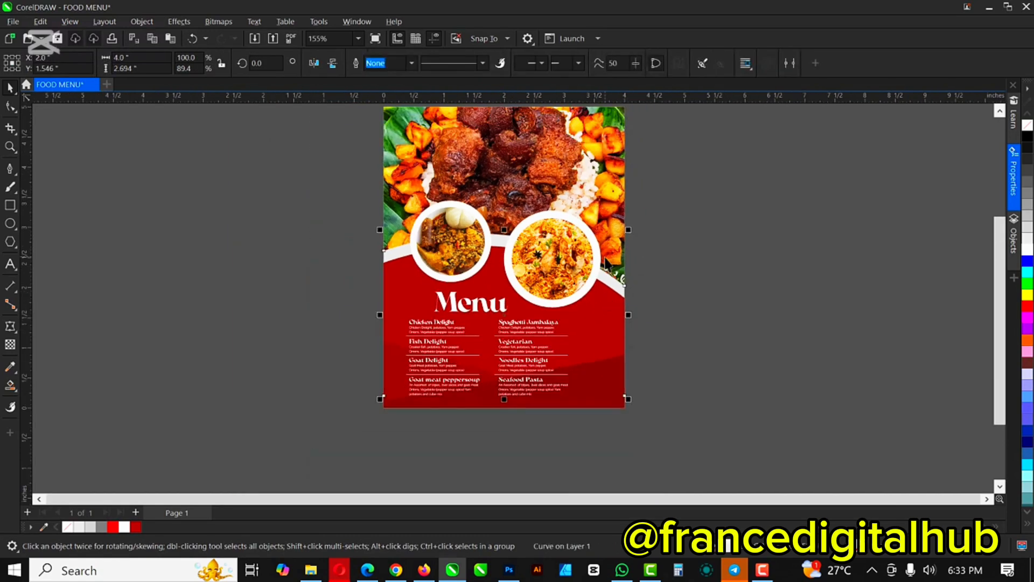
scroll(607, 269, "up", 2)
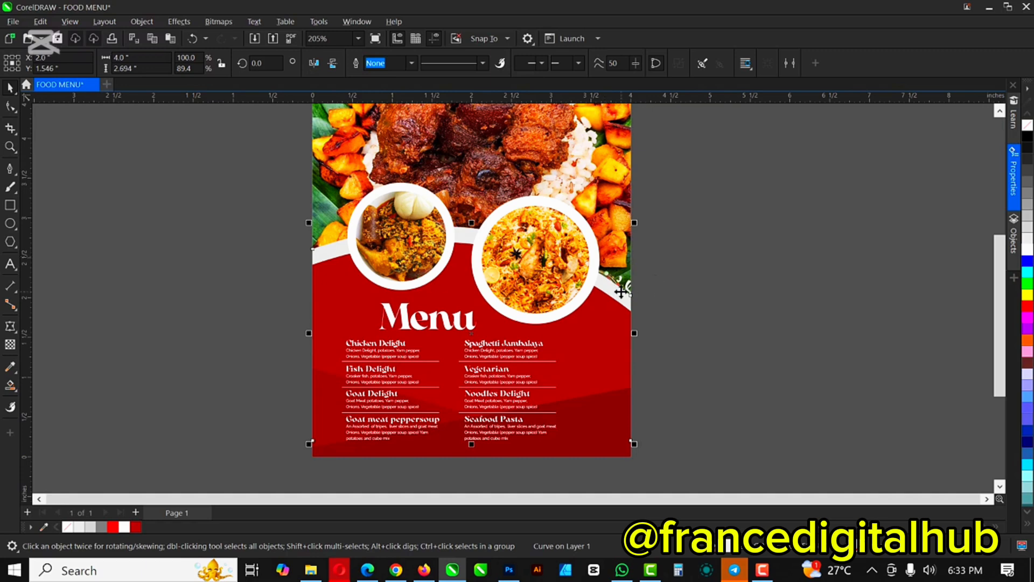
left_click_drag(634, 283, 771, 283)
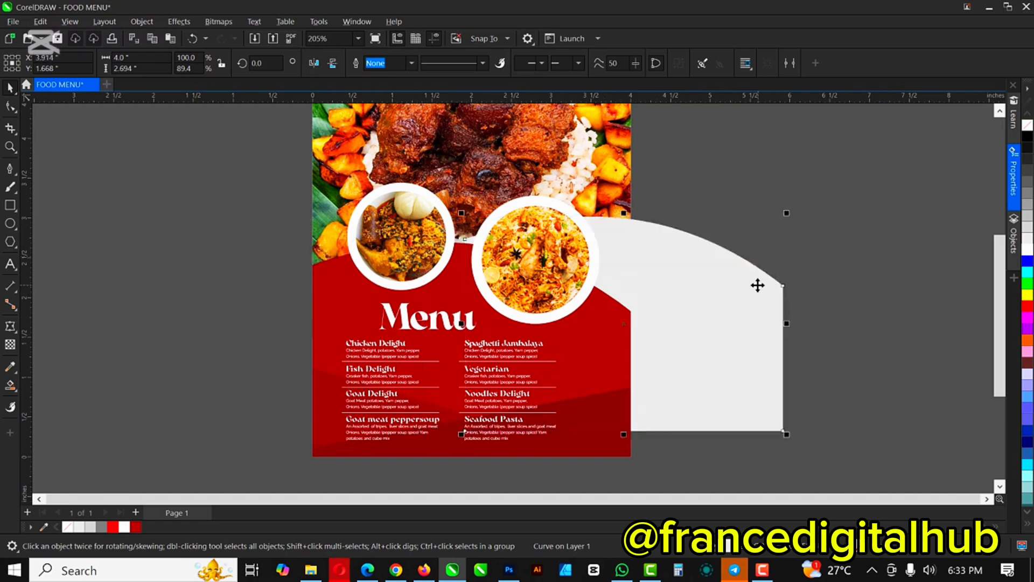
key("ctrl+z")
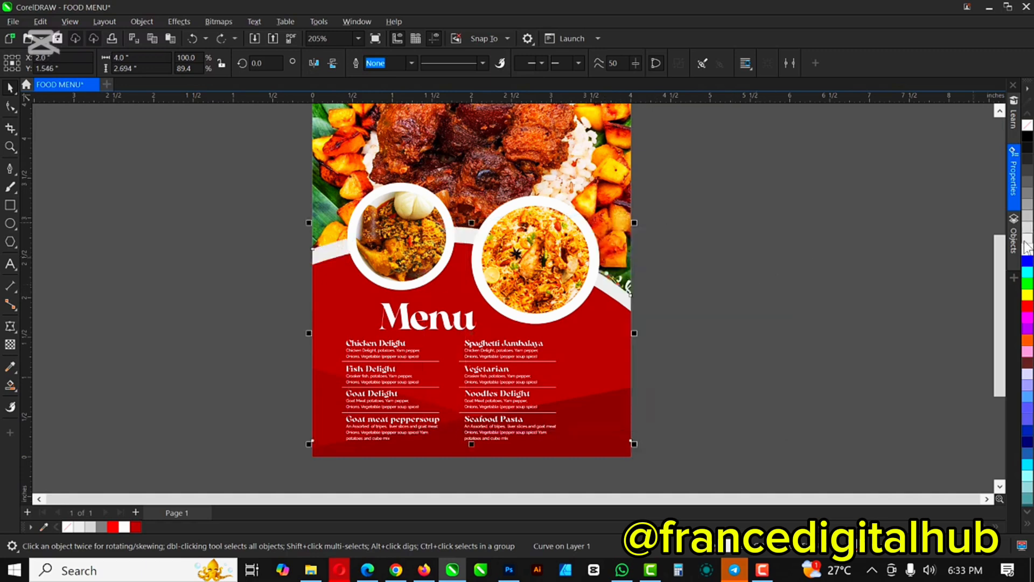
left_click(800, 337)
scroll(487, 319, "down", 1)
scroll(486, 307, "down", 1)
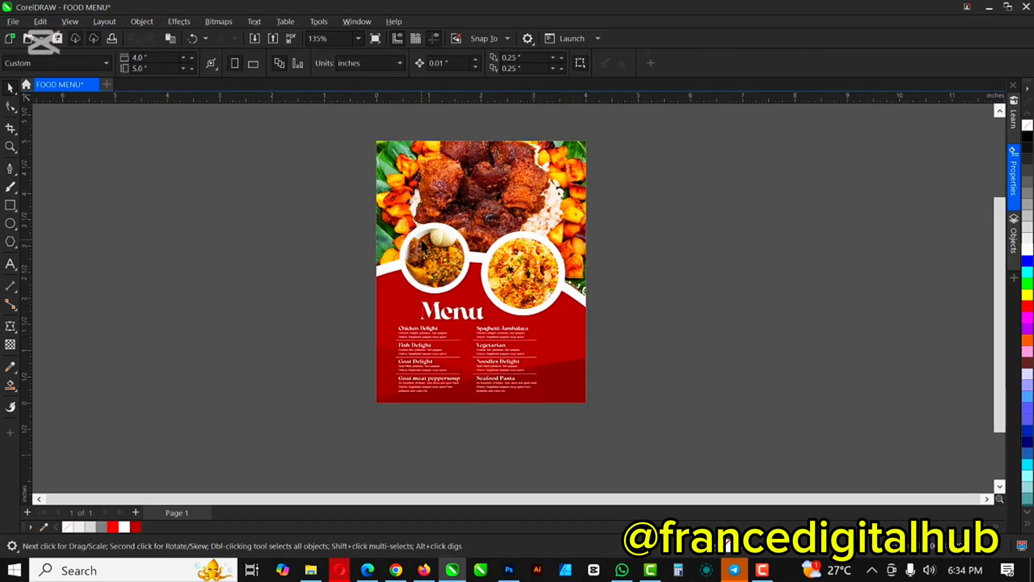
scroll(425, 248, "up", 3)
scroll(437, 206, "up", 1)
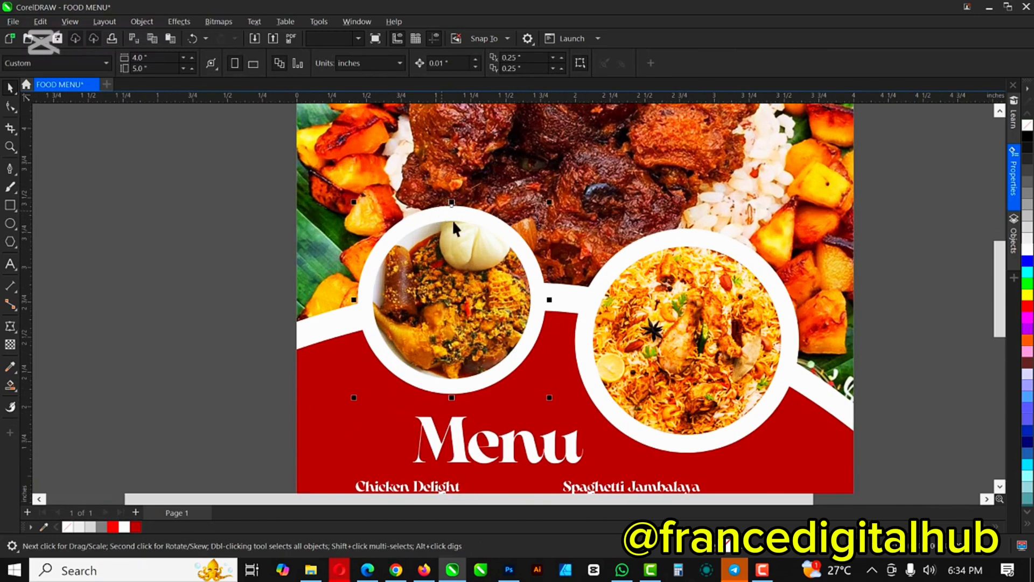
Step: Bring the white ring circle in front of the left plate photo
left_click(451, 216)
key("shift+Page_Up")
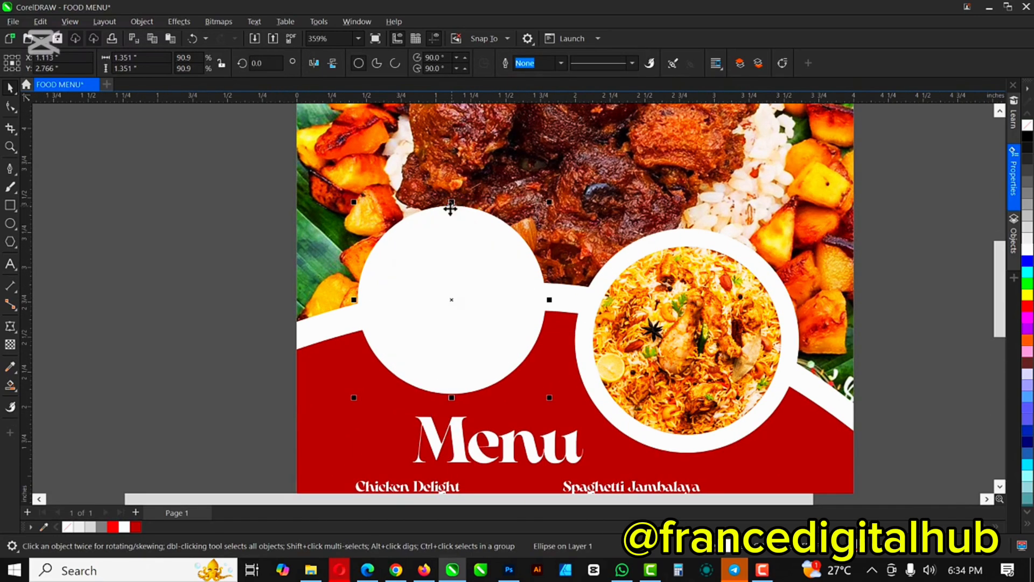
left_click(10, 367)
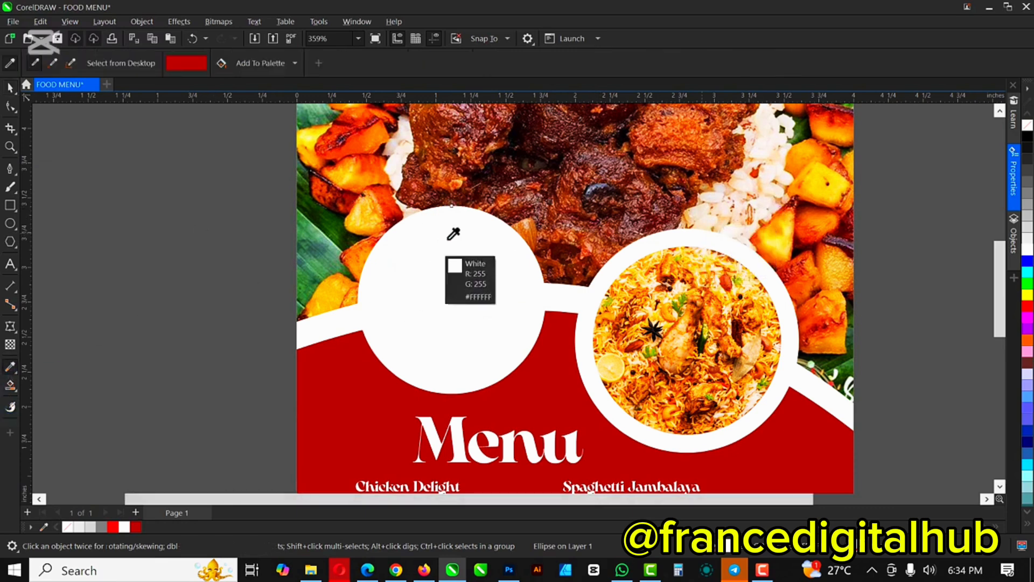
key("space")
left_click_drag(451, 256, 403, 278)
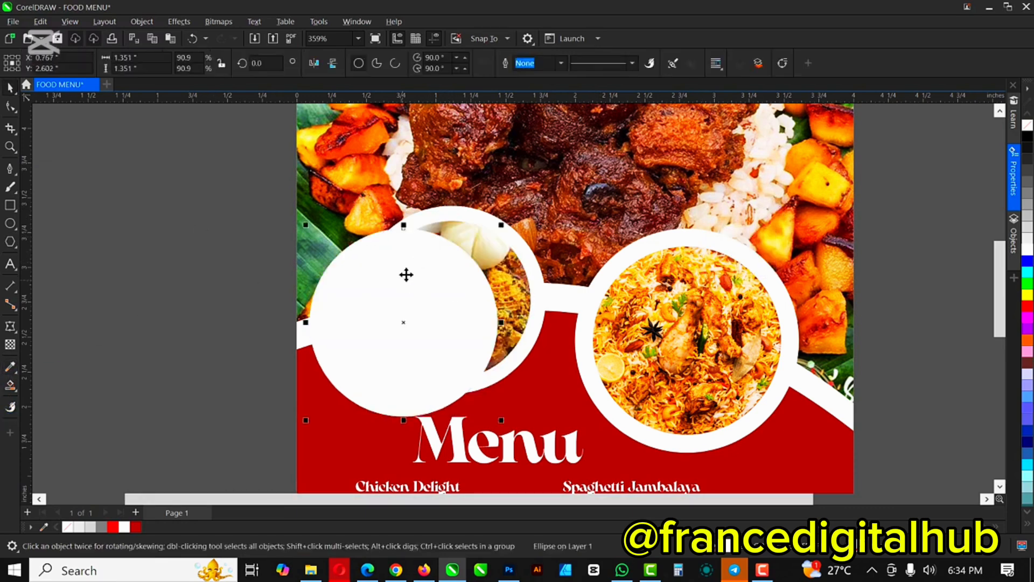
key("ctrl+z")
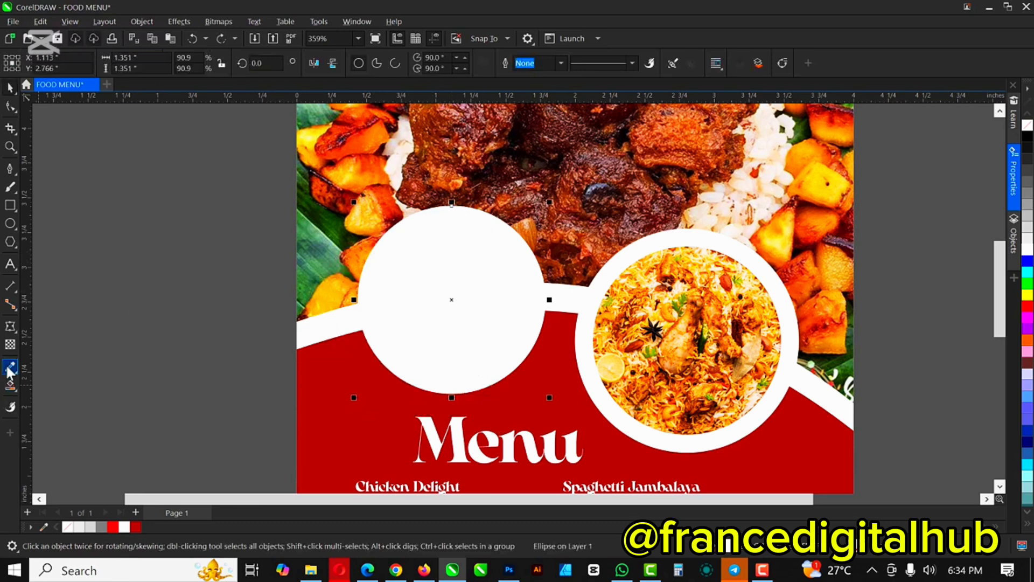
Step: Fill the left white circle with a yellow sampled from the header food photo
left_click(10, 368)
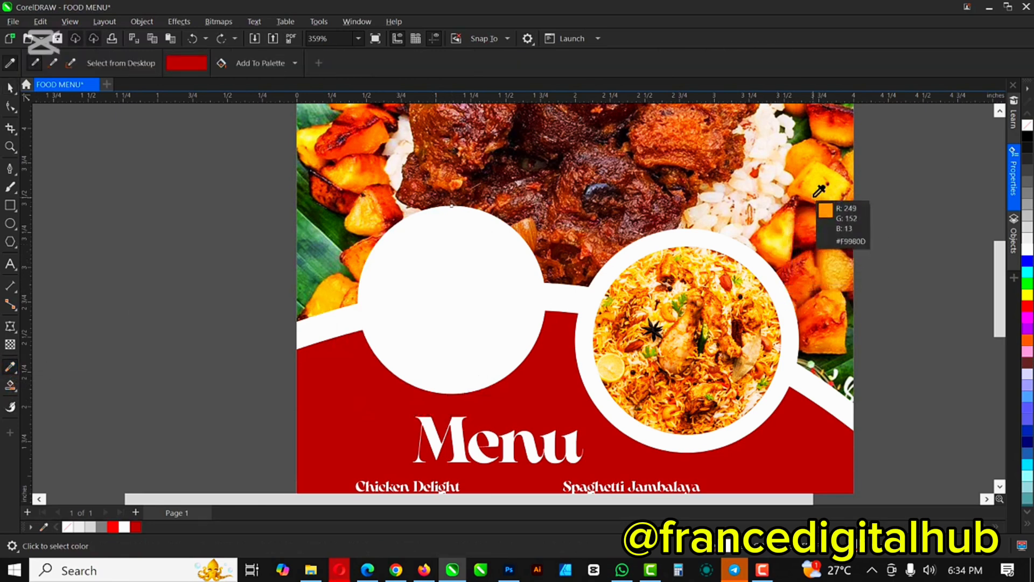
left_click(820, 181)
left_click(432, 284)
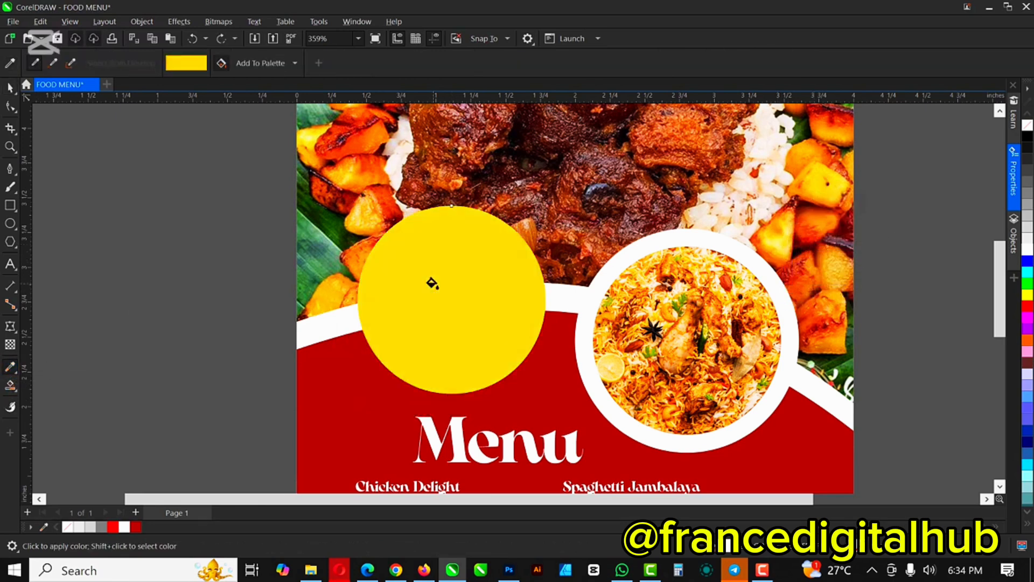
left_click(10, 89)
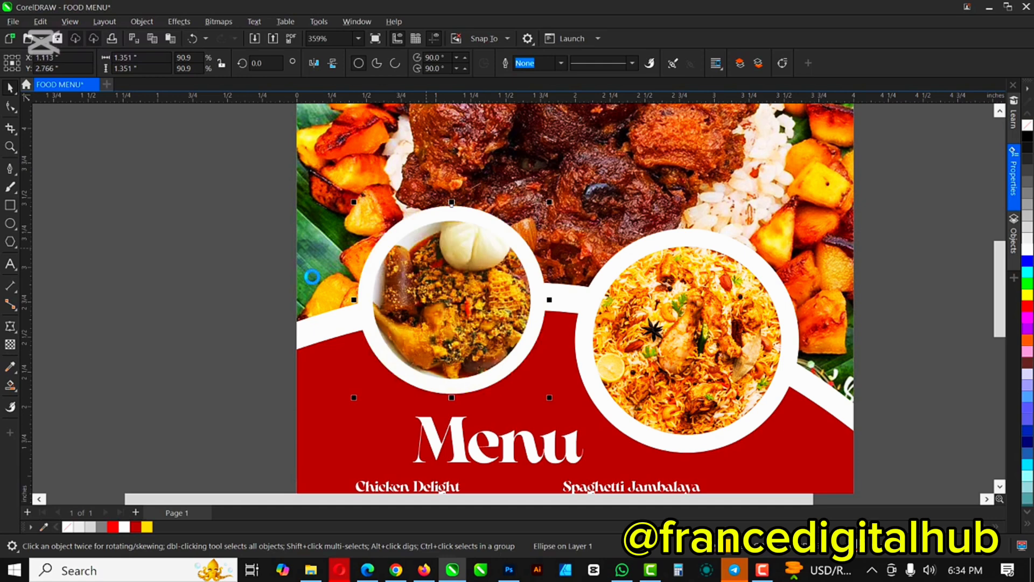
Step: Send the yellow circle behind the photo and white ring, then enlarge it into an accent ring
key("ctrl+z")
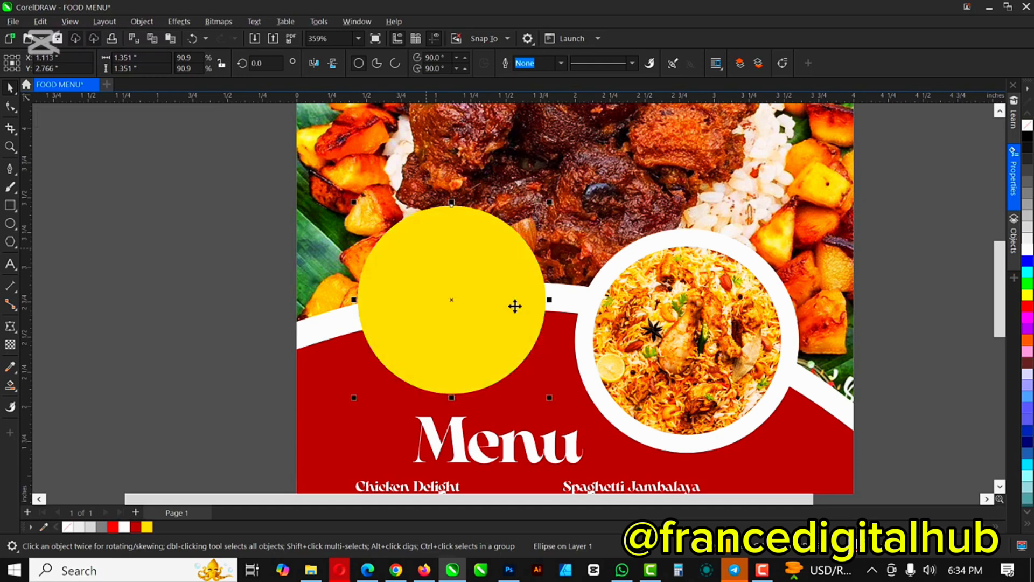
left_click(481, 242)
left_click_drag(422, 249, 418, 250)
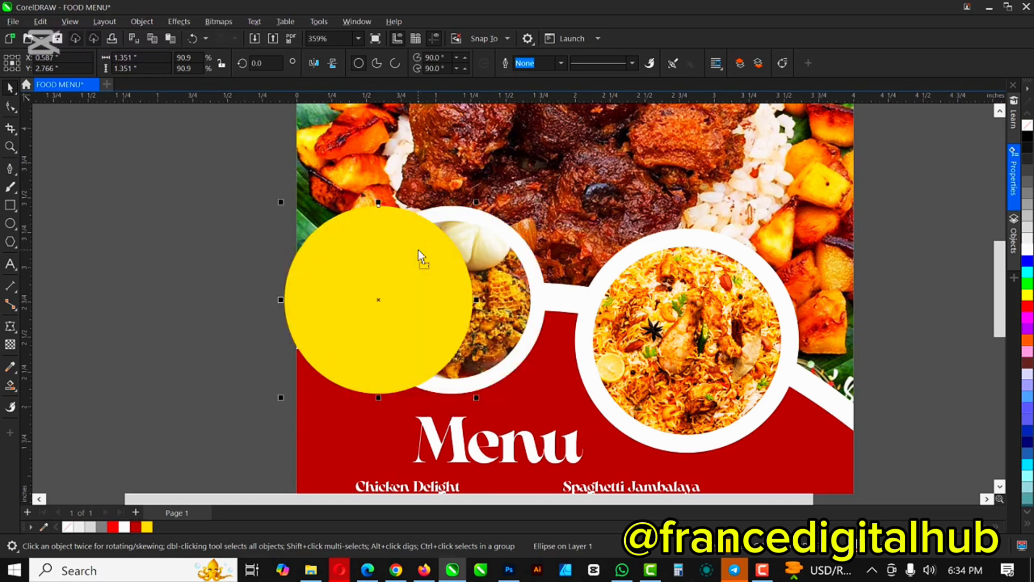
key("ctrl+z")
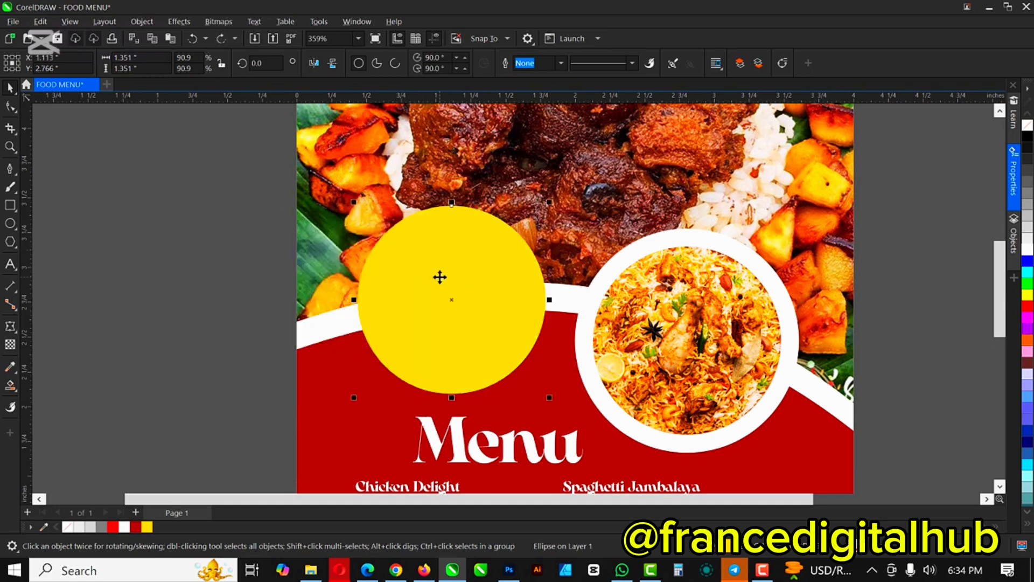
key("ctrl+Page_Down")
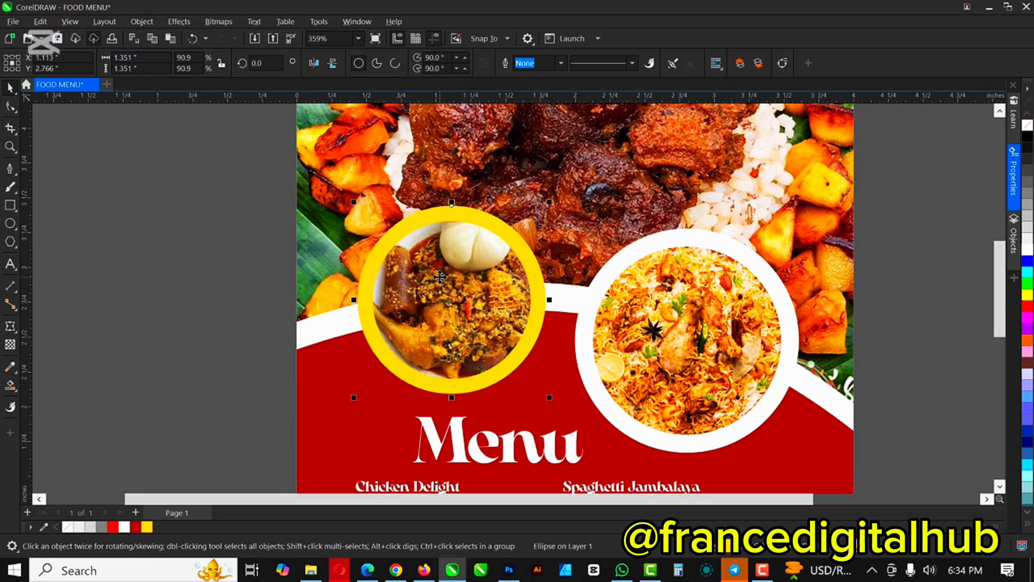
key("ctrl+Page_Down")
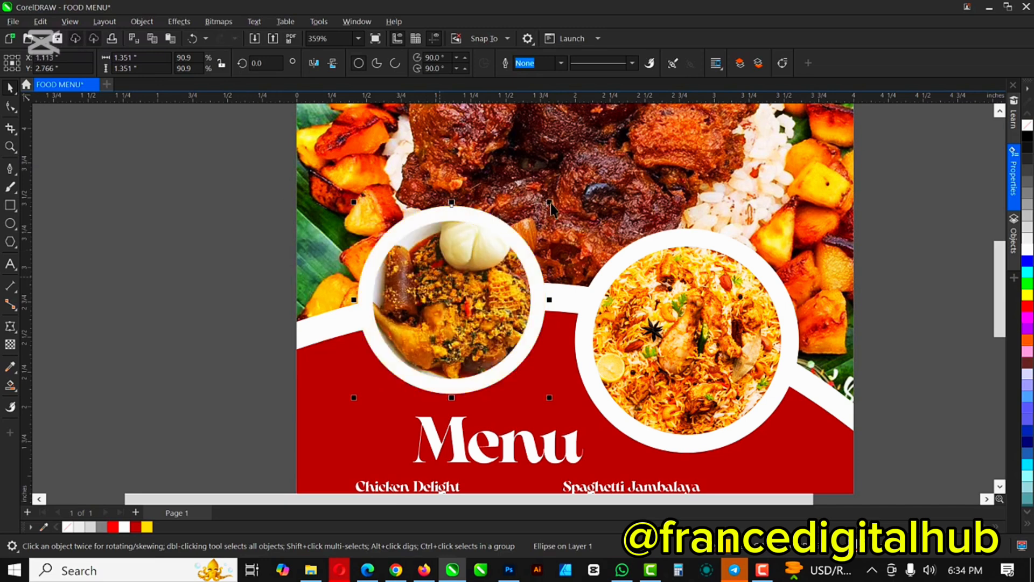
left_click_drag(550, 202, 566, 187)
Step: Nudge the Menu heading slightly lower
scroll(545, 206, "up", 1)
scroll(495, 355, "down", 3)
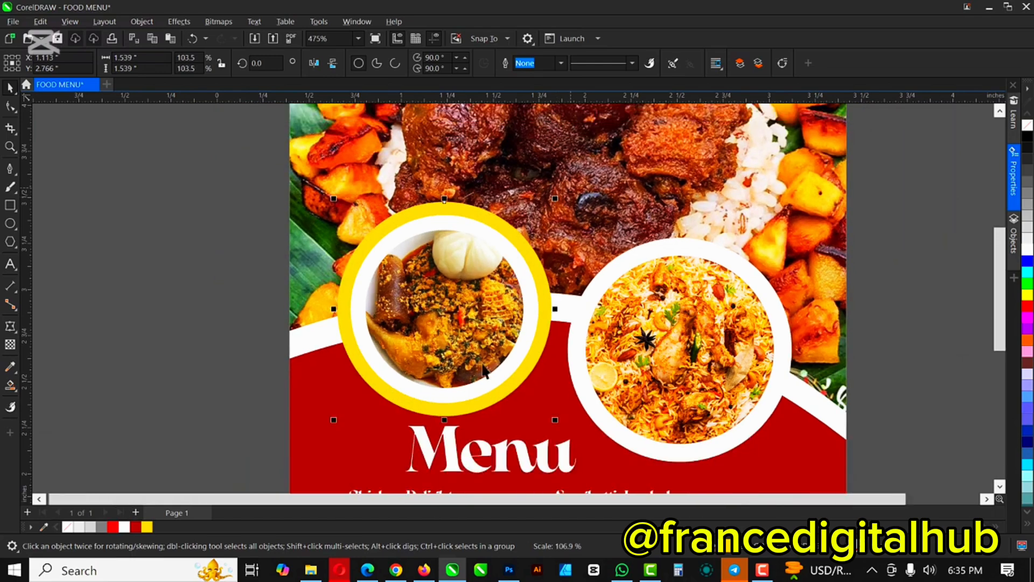
scroll(463, 402, "up", 4)
left_click(464, 400)
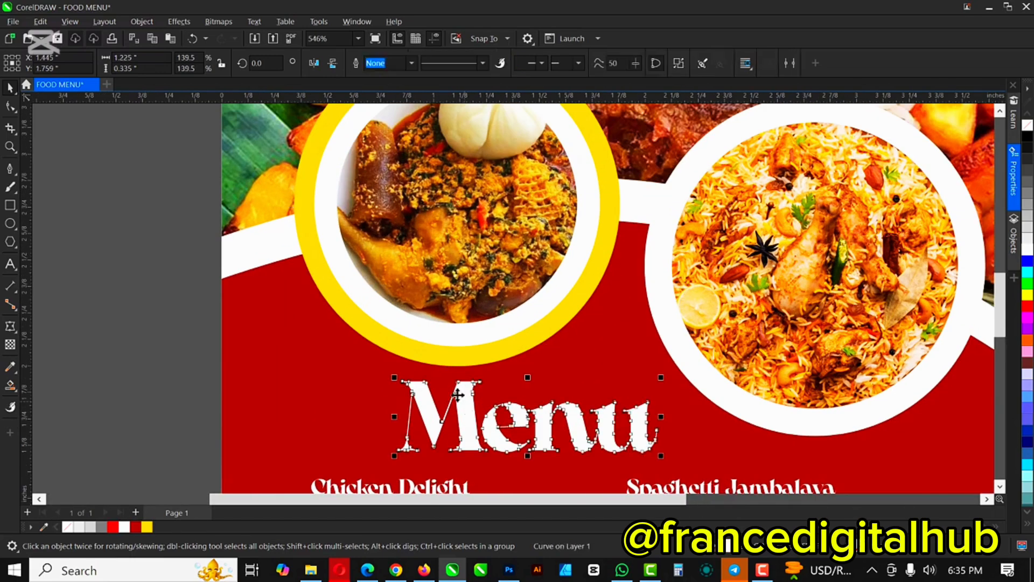
left_click_drag(463, 399, 464, 403)
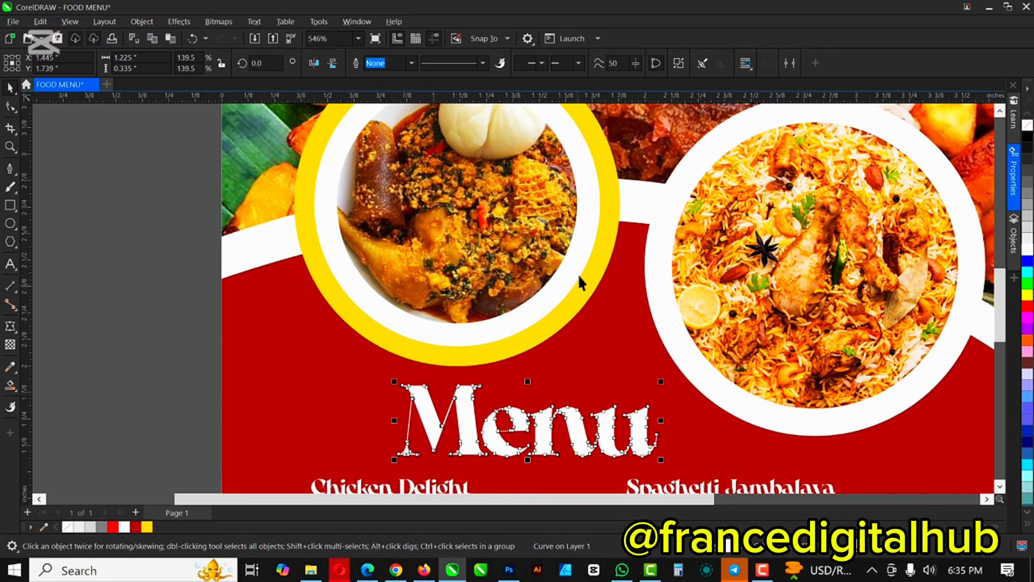
scroll(578, 274, "down", 3)
scroll(583, 249, "up", 2)
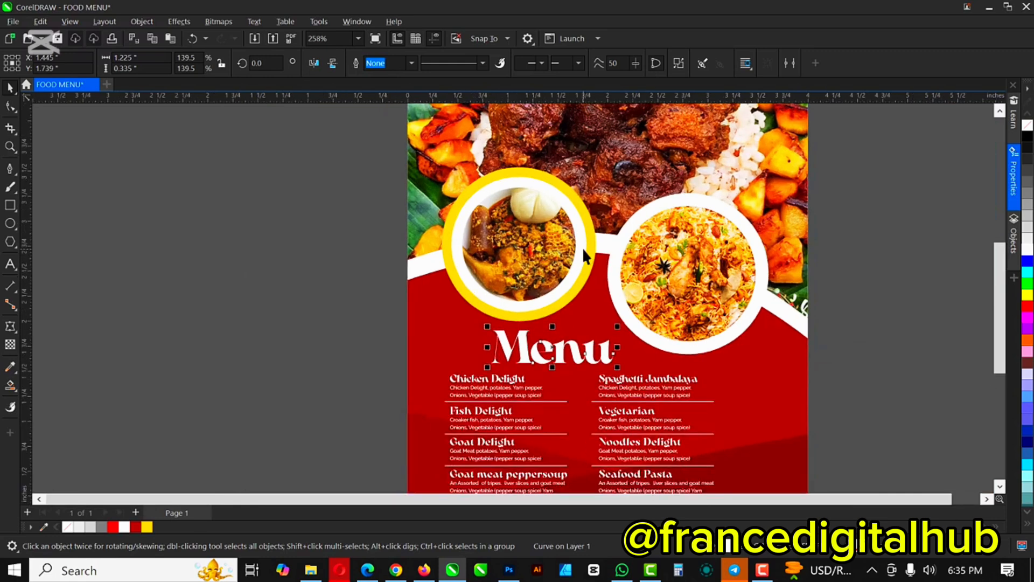
Step: Tuck the yellow accent ring behind the red panel
left_click(566, 175)
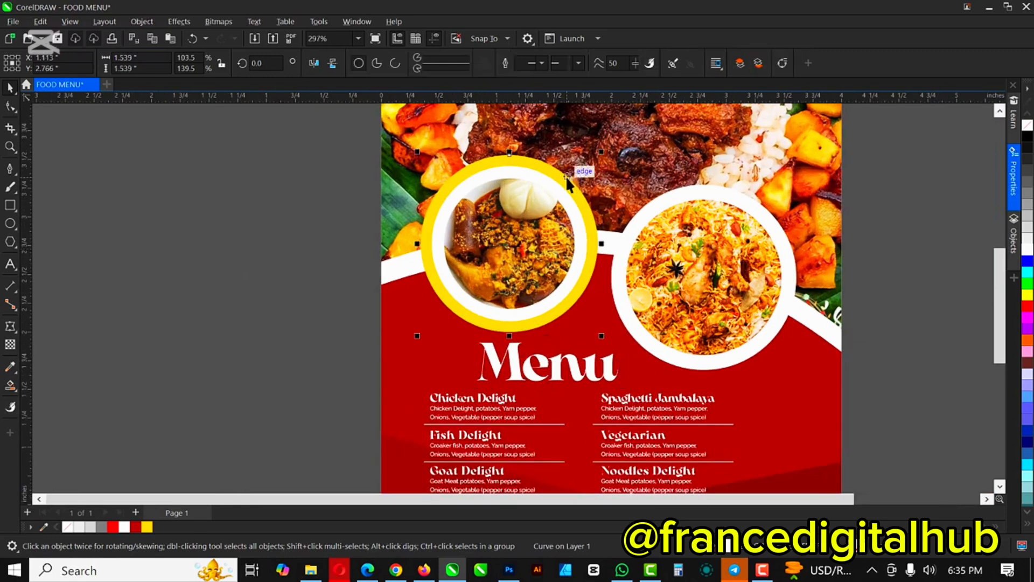
key("ctrl+Page_Down")
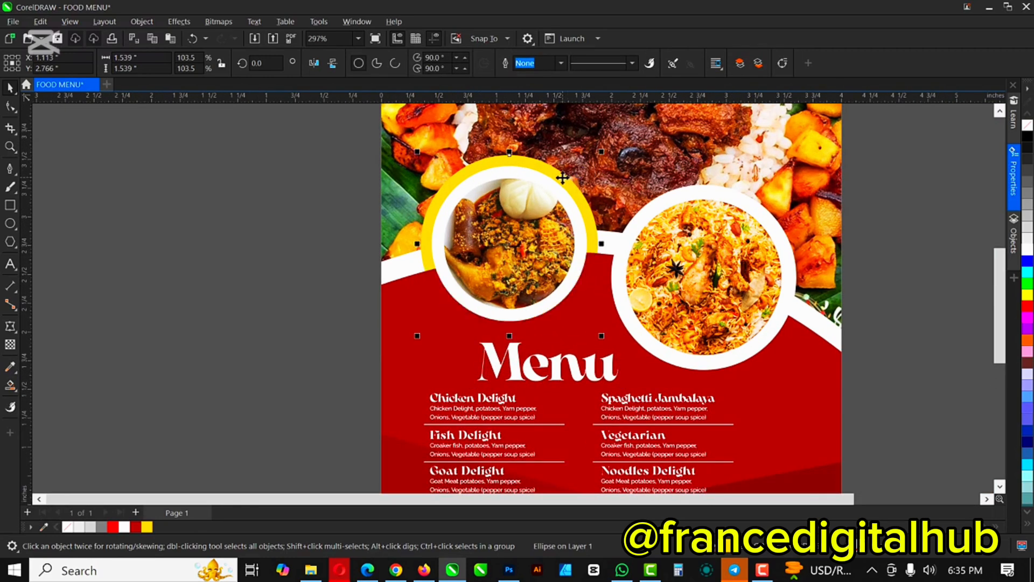
scroll(529, 243, "down", 2)
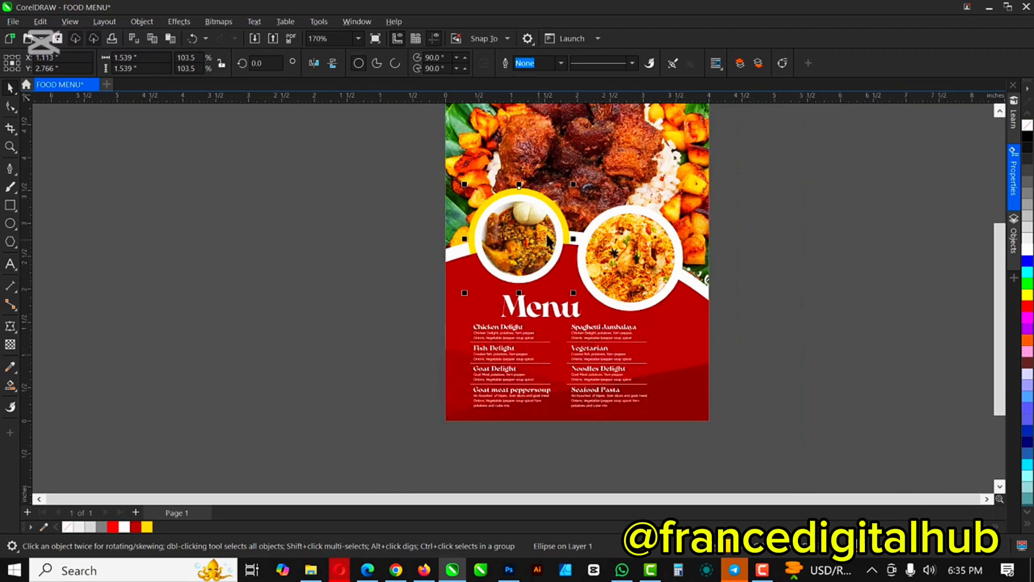
scroll(547, 241, "down", 1)
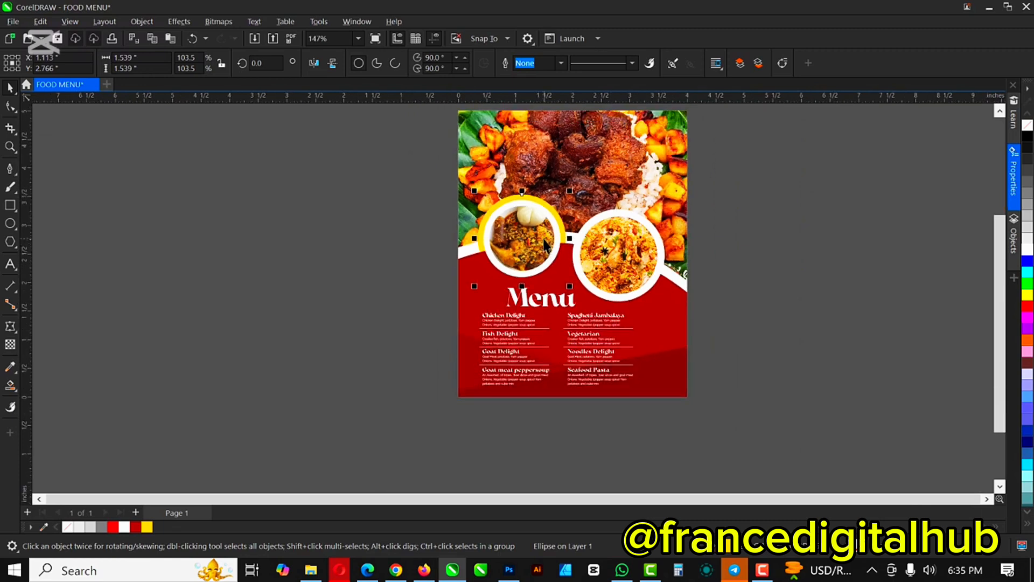
scroll(565, 218, "up", 1)
scroll(636, 283, "up", 1)
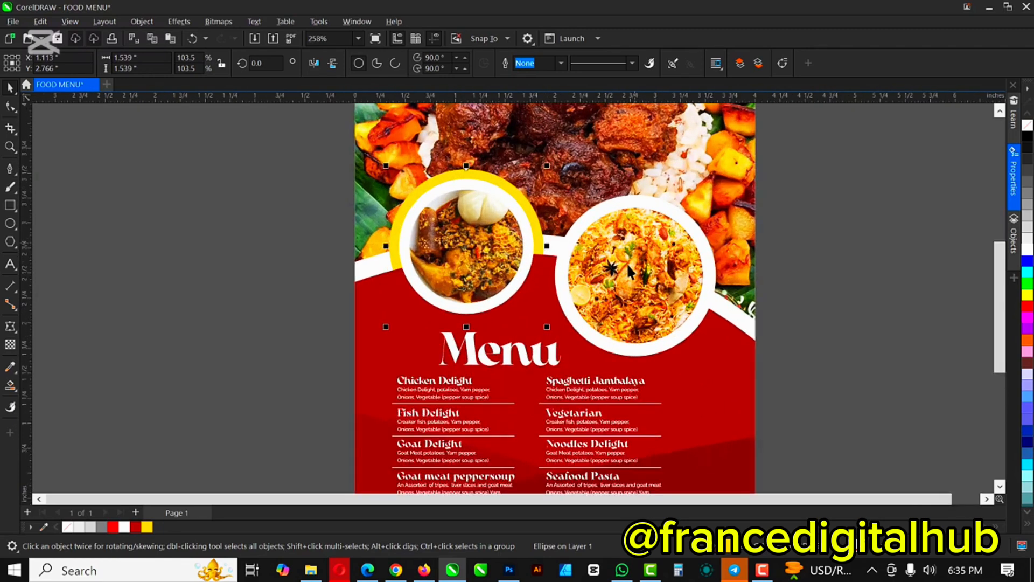
scroll(580, 275, "up", 1)
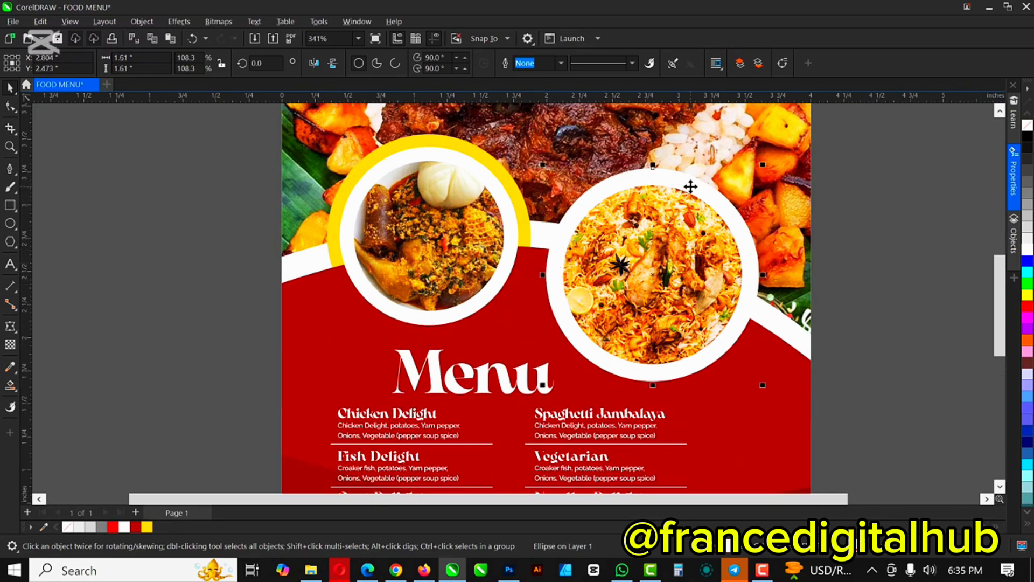
Step: Enlarge the white circle over the rice photo, fill it yellow and make it 50% Uniform transparent
key("shift+Page_Up")
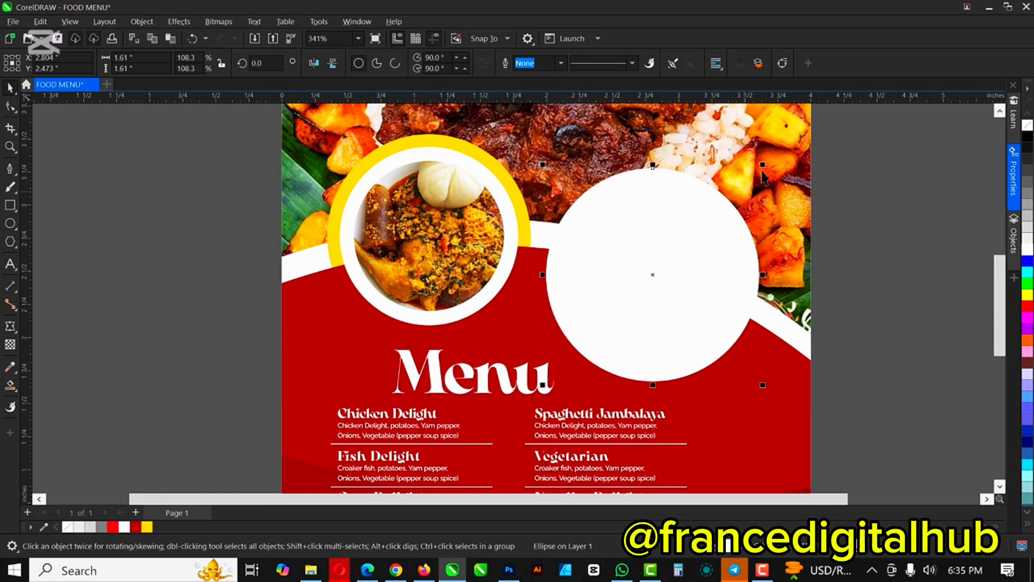
left_click_drag(762, 165, 770, 157)
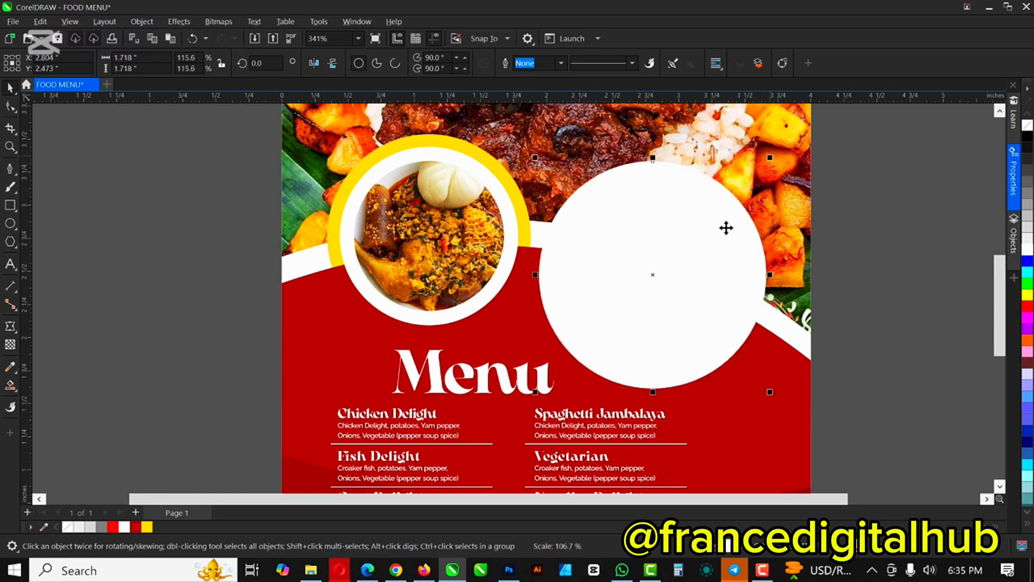
left_click(149, 527)
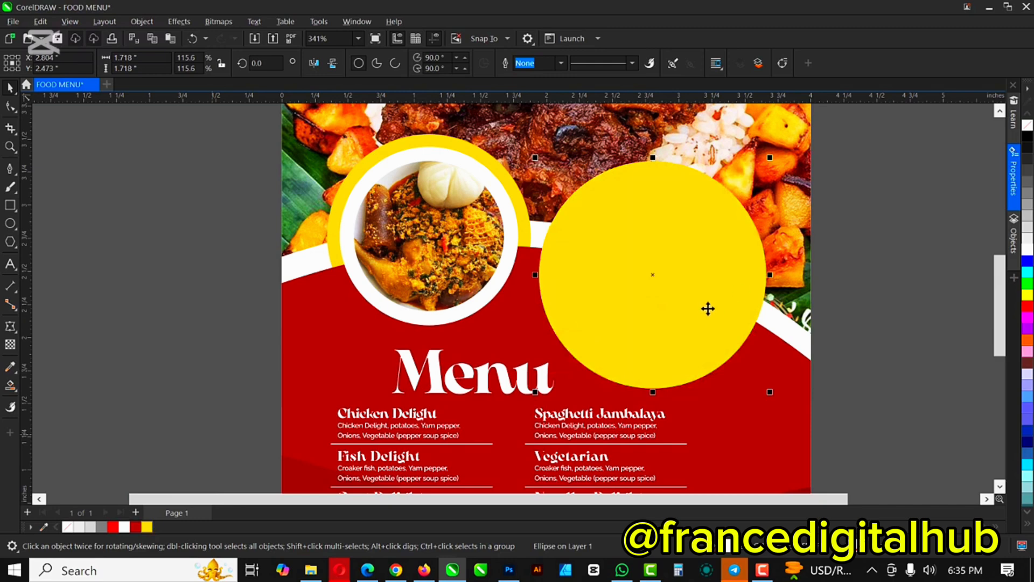
left_click(10, 345)
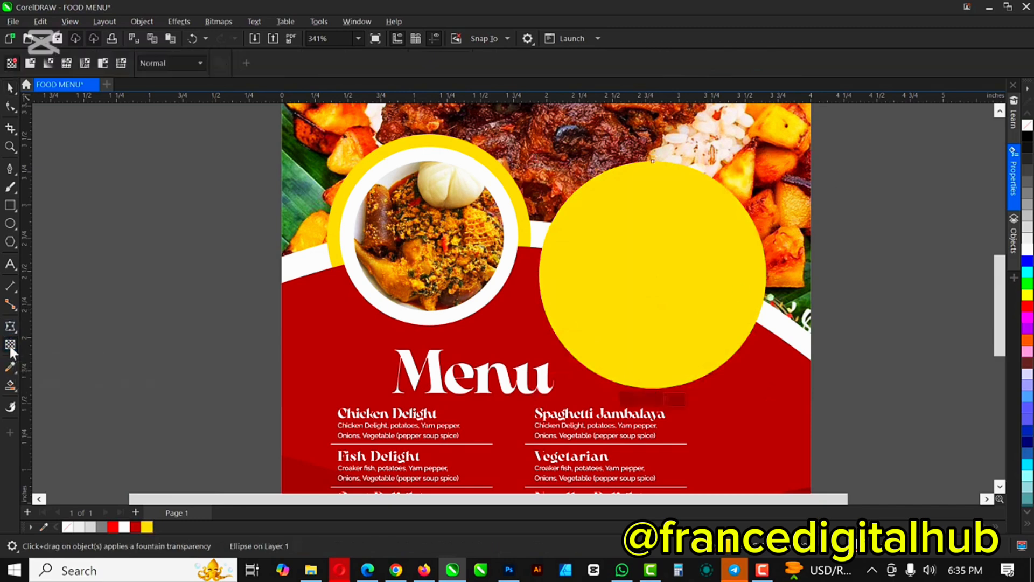
left_click(30, 63)
scroll(600, 269, "up", 2)
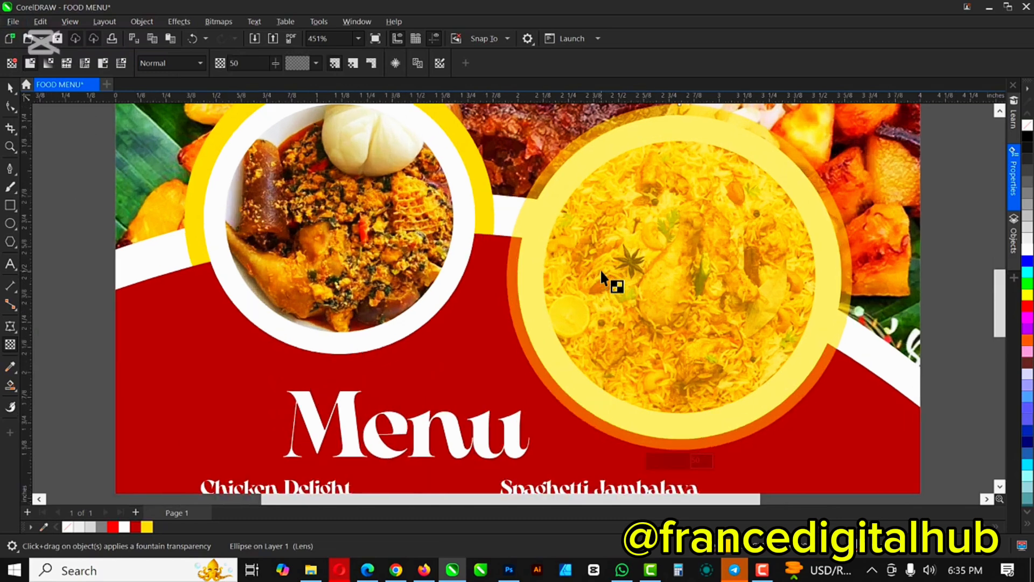
scroll(600, 270, "up", 1)
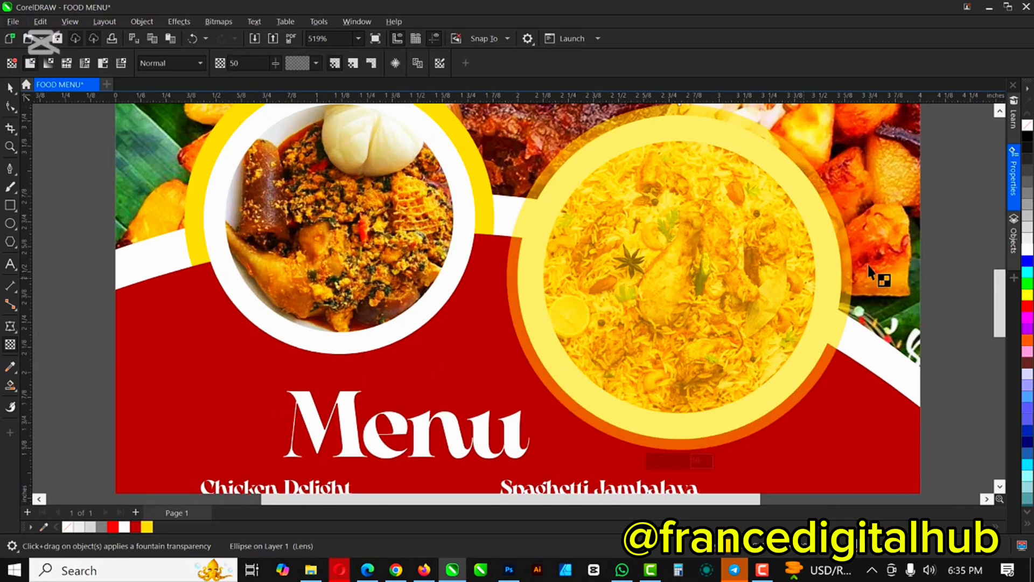
Step: Draw a straight line from the circles' intersection point to the white band's edge
left_click(10, 168)
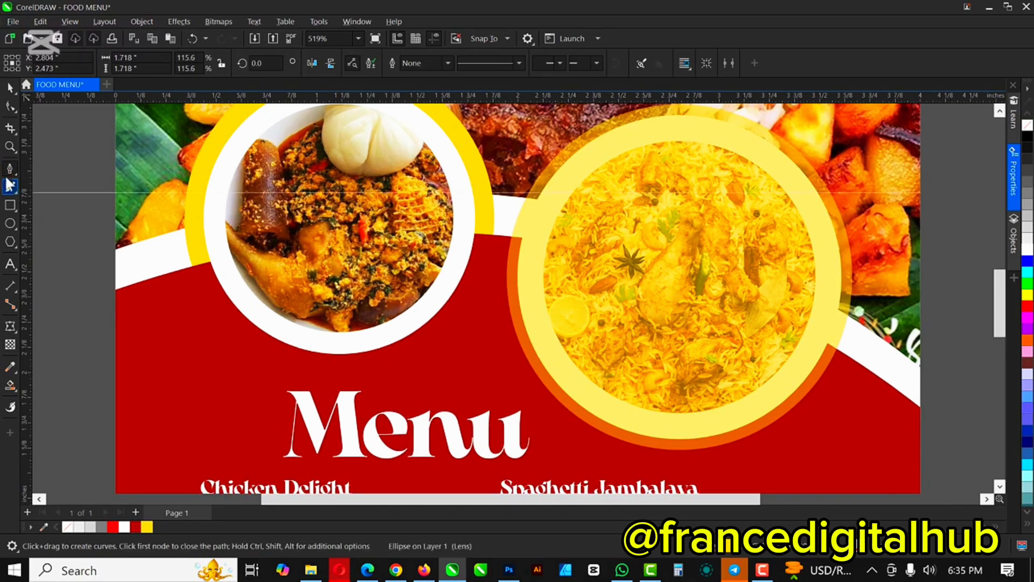
left_click(493, 235)
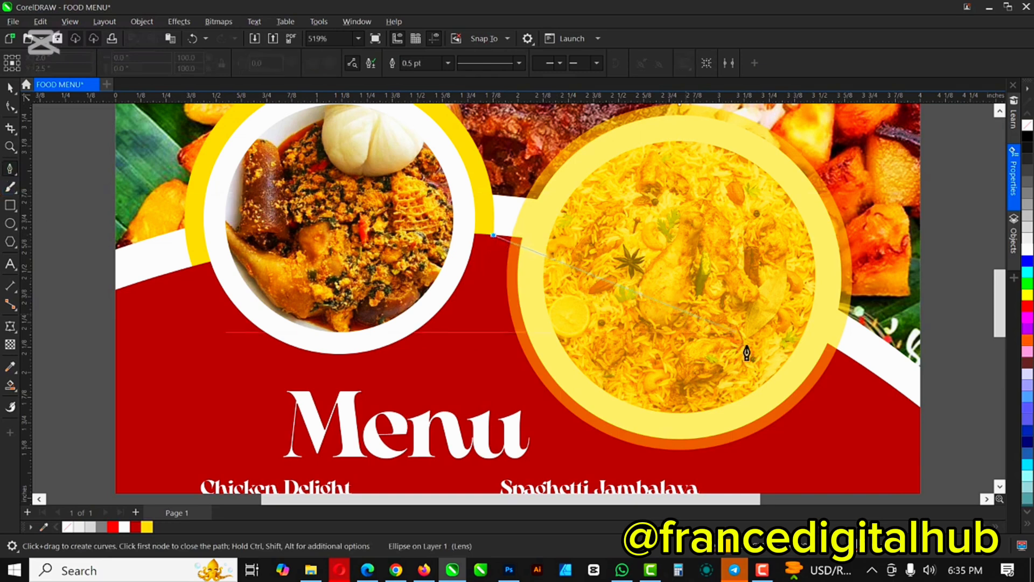
double_click(869, 370)
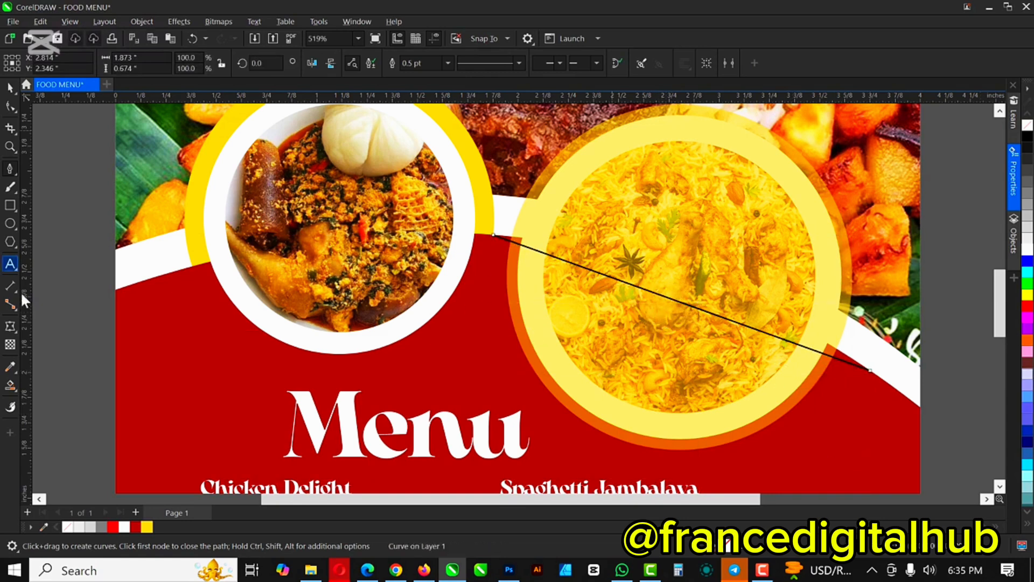
Step: Bend the line's middle into a gentle downward arc across the rice circle
left_click(14, 105)
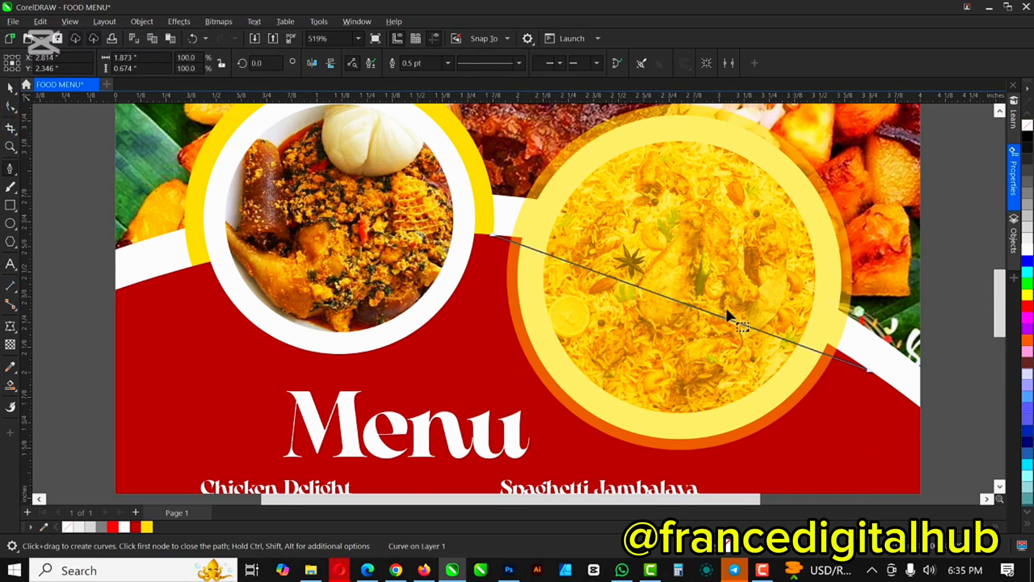
left_click(666, 293)
right_click(666, 294)
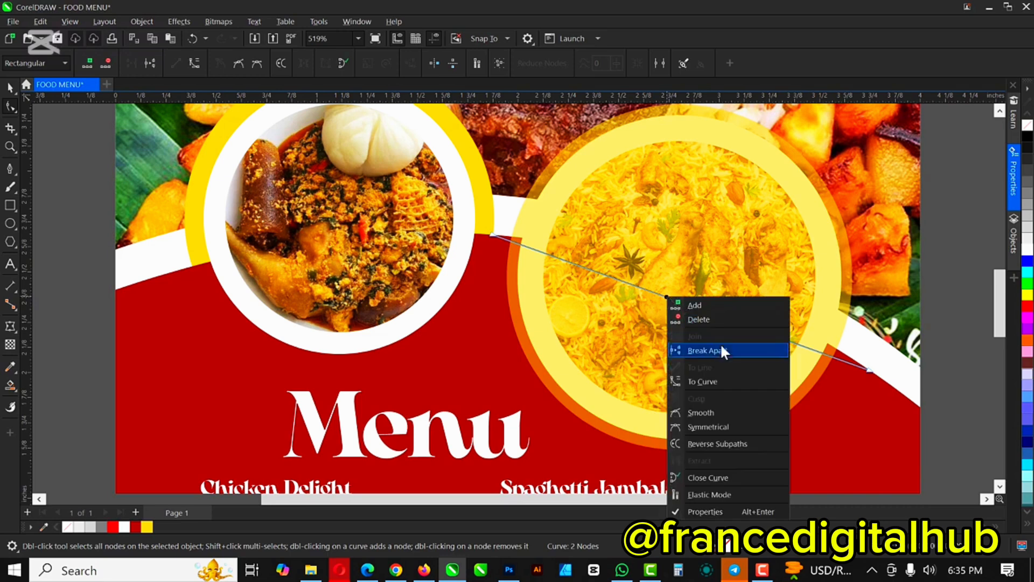
key("Escape")
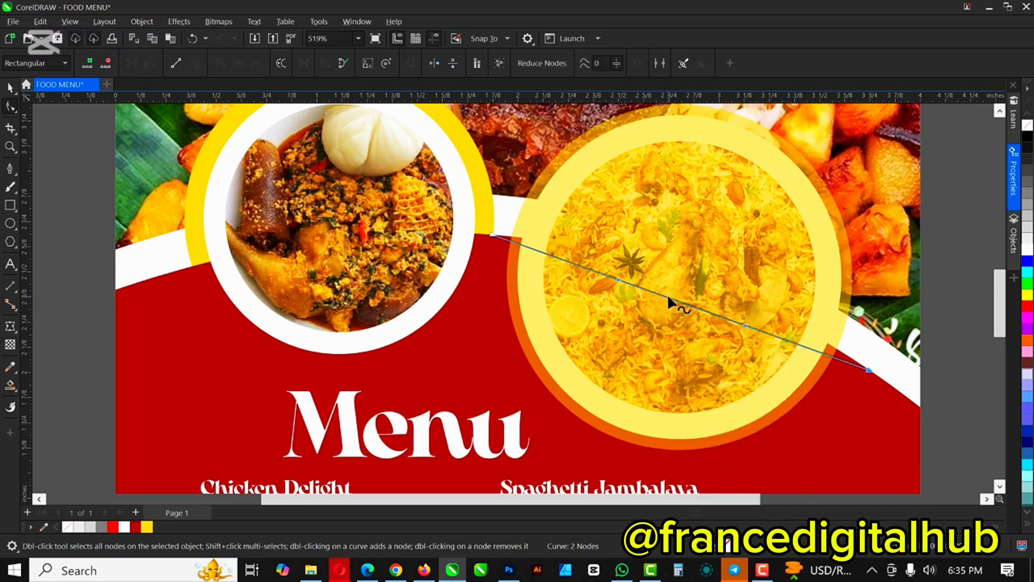
left_click_drag(667, 293, 679, 273)
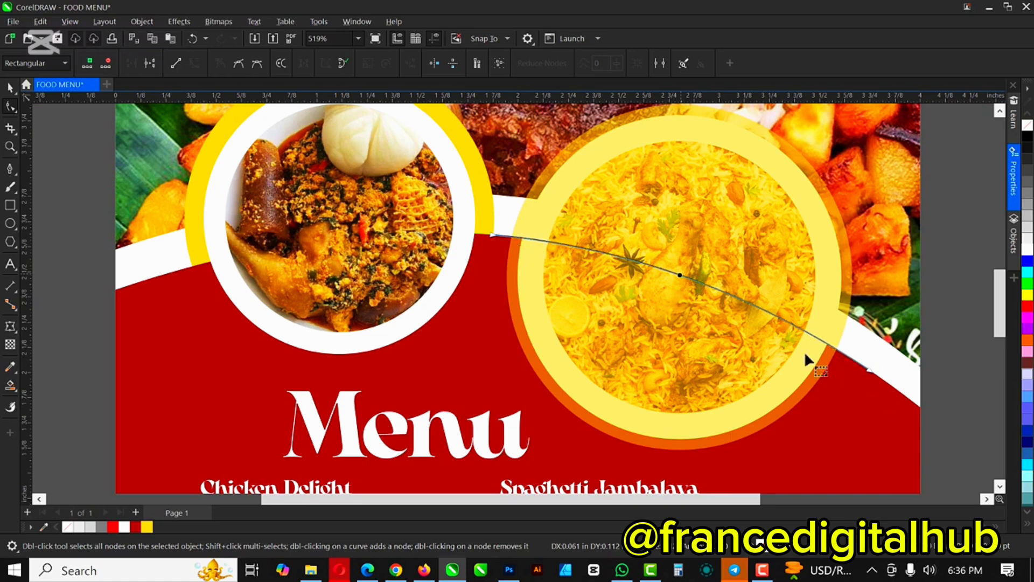
left_click(10, 89)
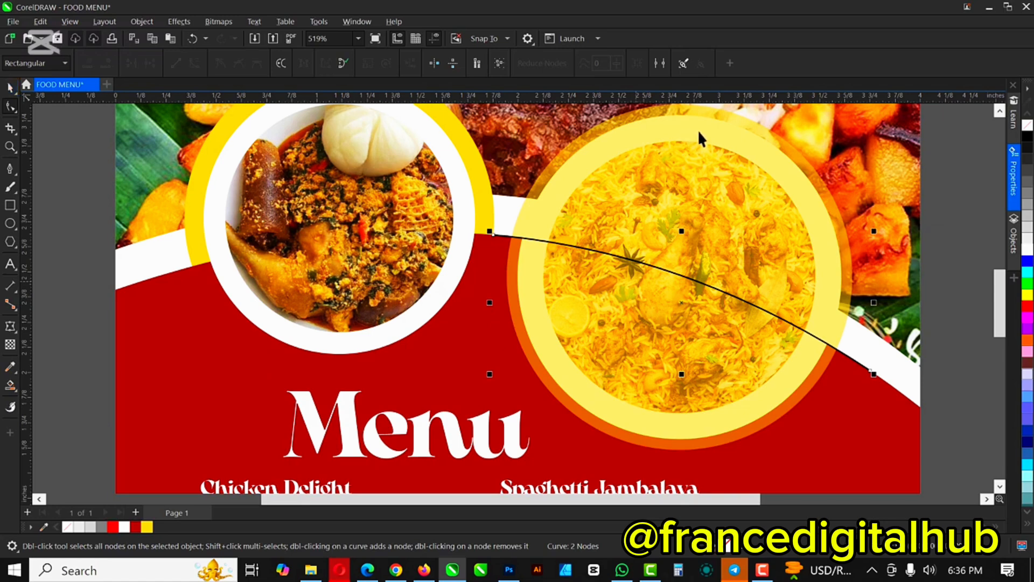
Step: Remove the transparency from the circle over the rice photo, making it solid yellow
scroll(671, 190, "down", 1)
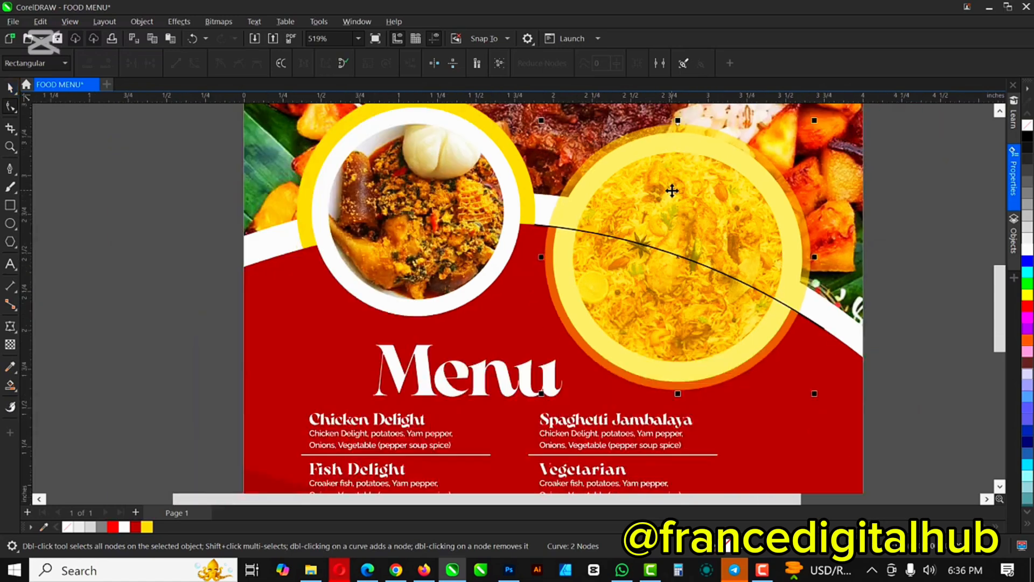
key("space")
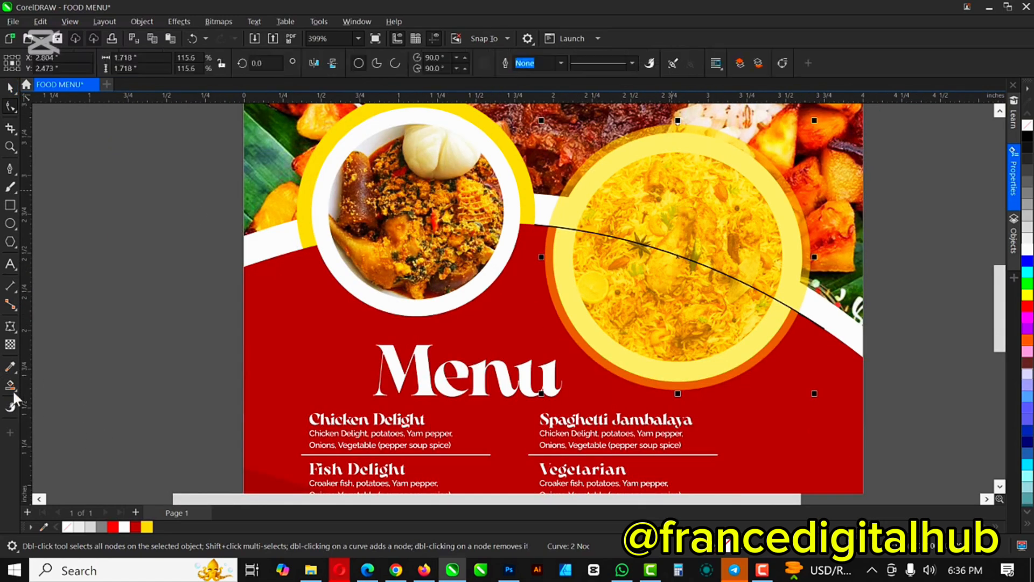
left_click(10, 344)
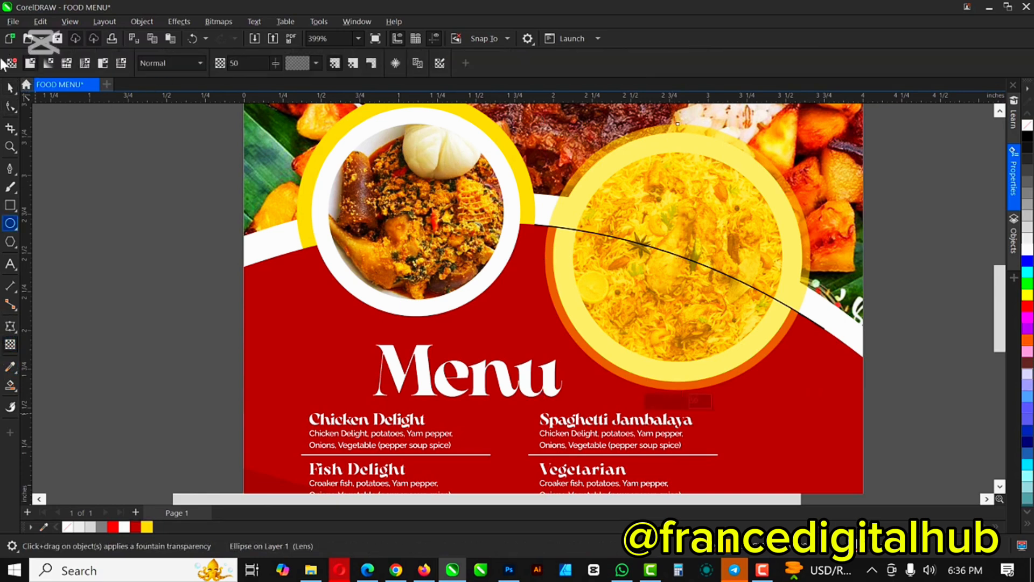
left_click(10, 64)
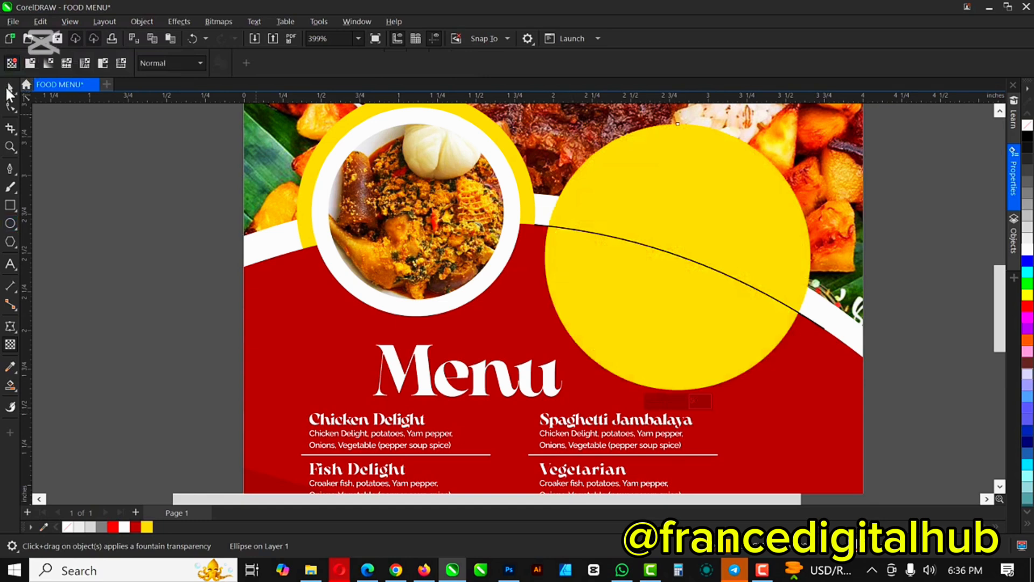
left_click(8, 89)
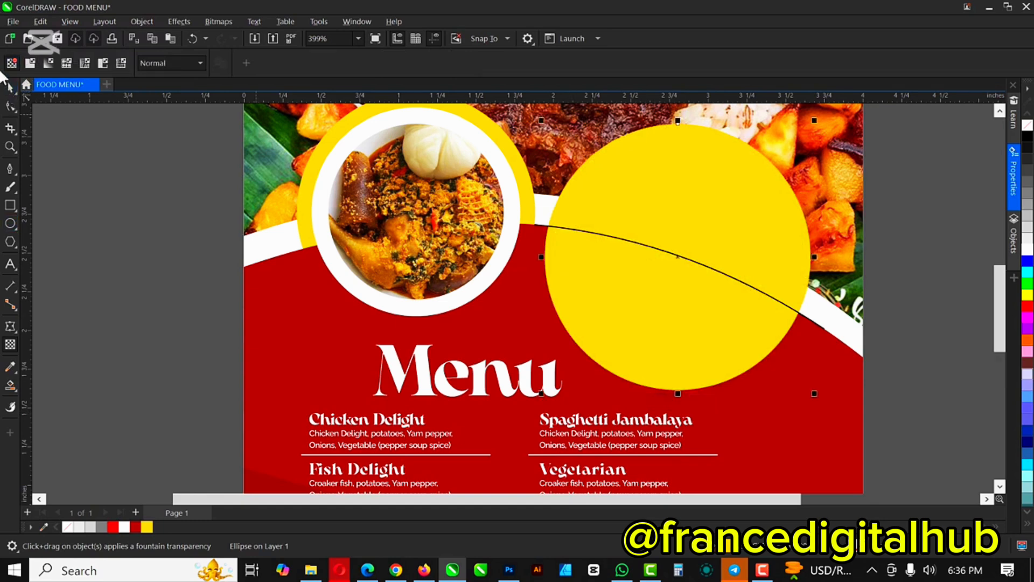
left_click(9, 88)
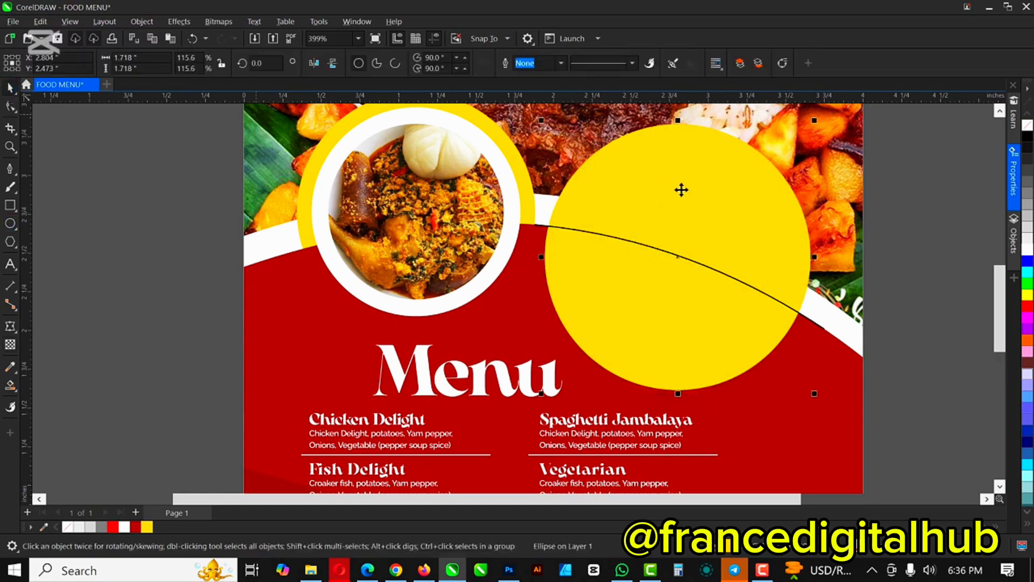
left_click_drag(681, 190, 752, 200)
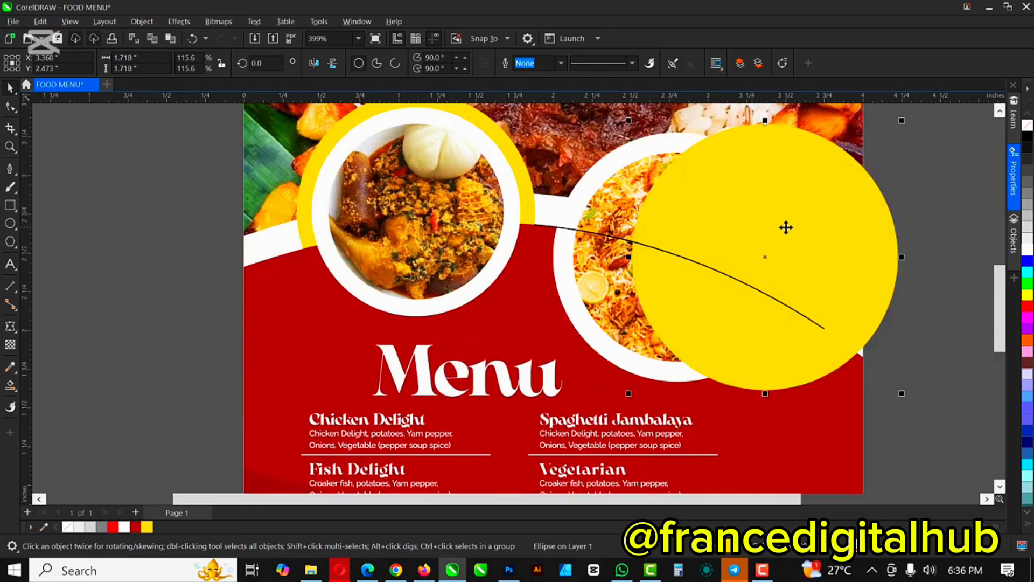
key("ctrl+z")
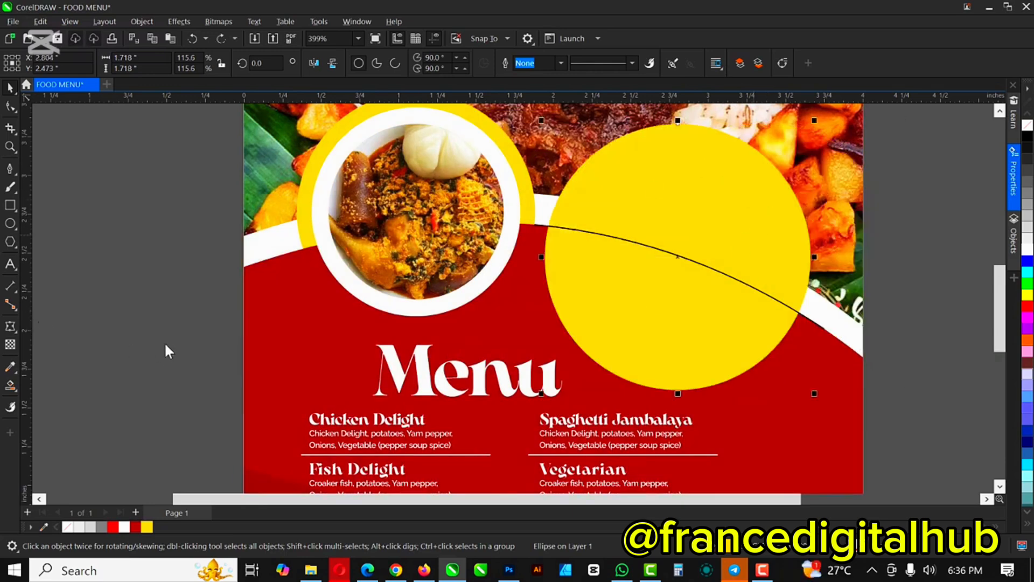
Step: Smart Fill the region below the curve into a blue-grey shape and move the yellow circle aside
left_click(14, 385)
left_click(56, 397)
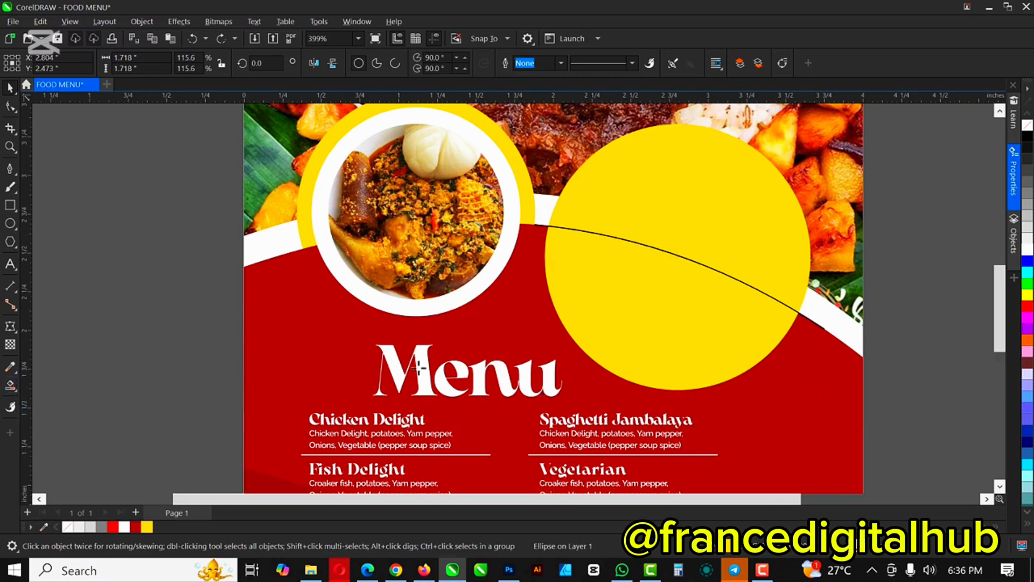
left_click(640, 302)
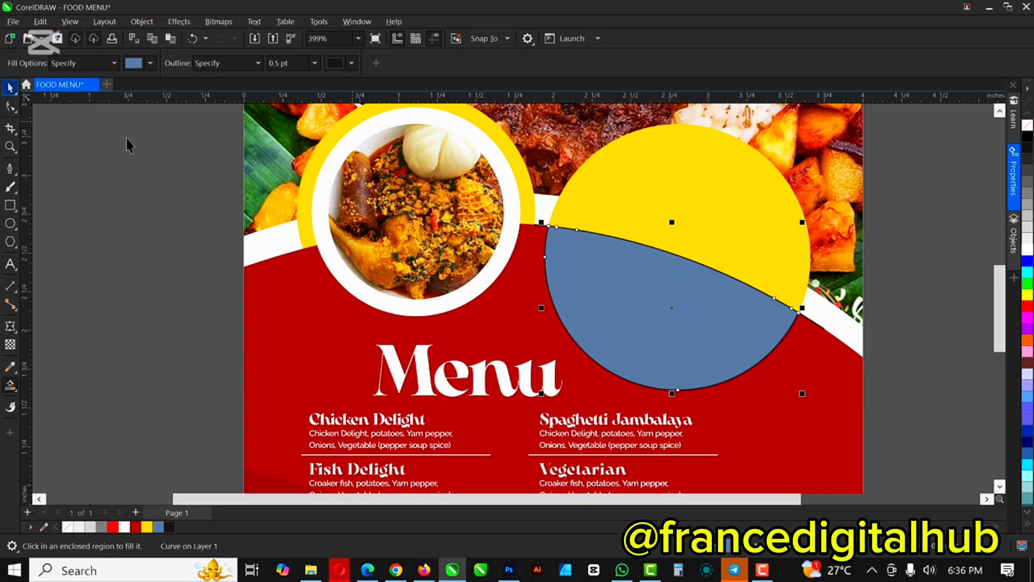
key("space")
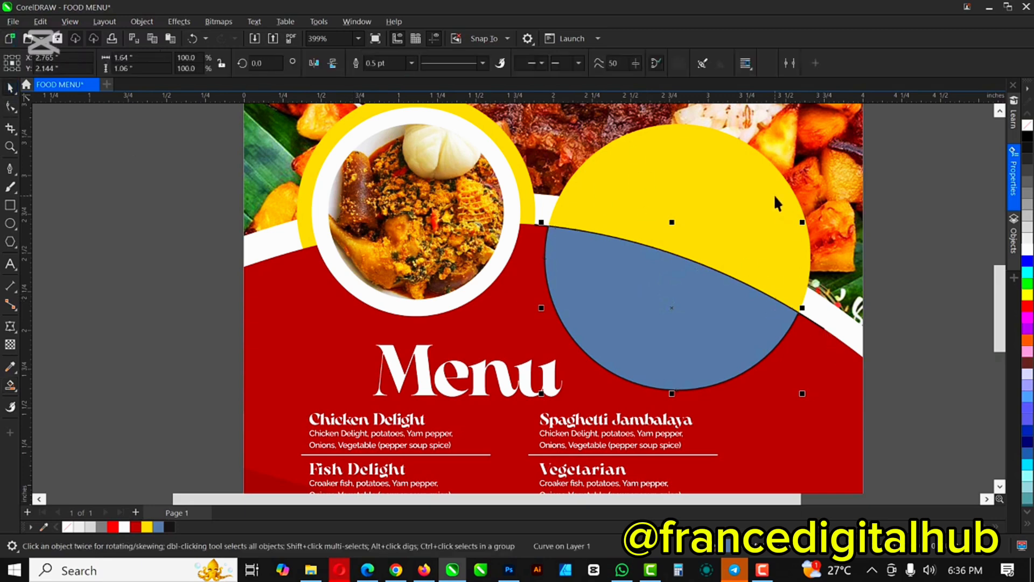
left_click(774, 196)
left_click_drag(773, 194, 883, 194)
Step: Delete the yellow circle, fill the new shape yellow, and delete the guide curve
key("Delete")
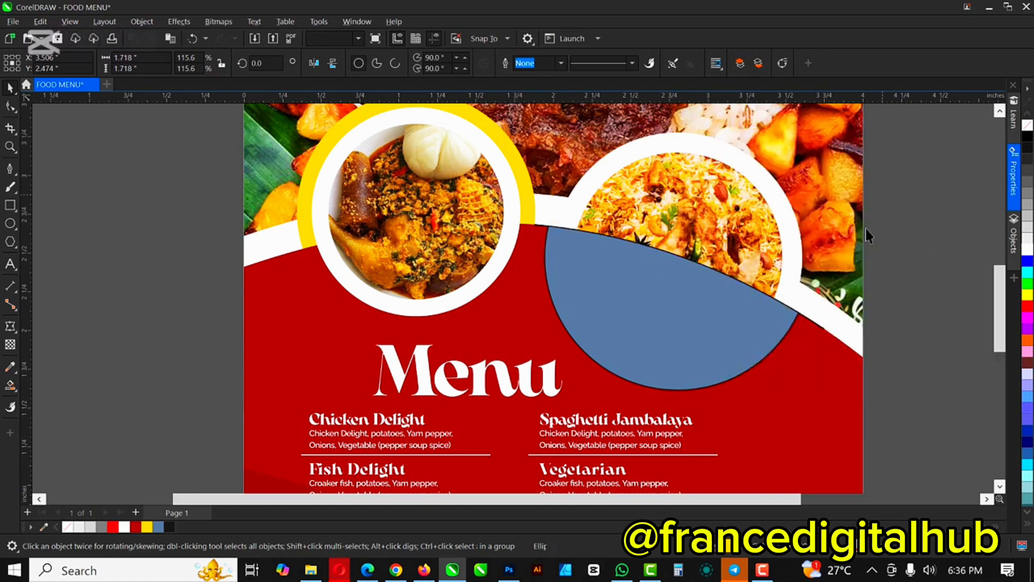
left_click(579, 265)
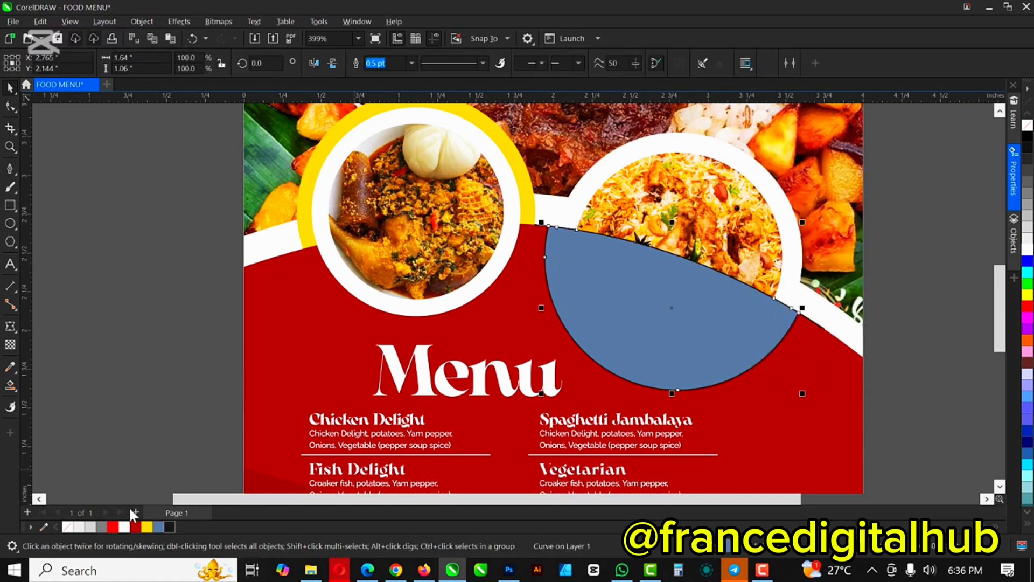
left_click(148, 528)
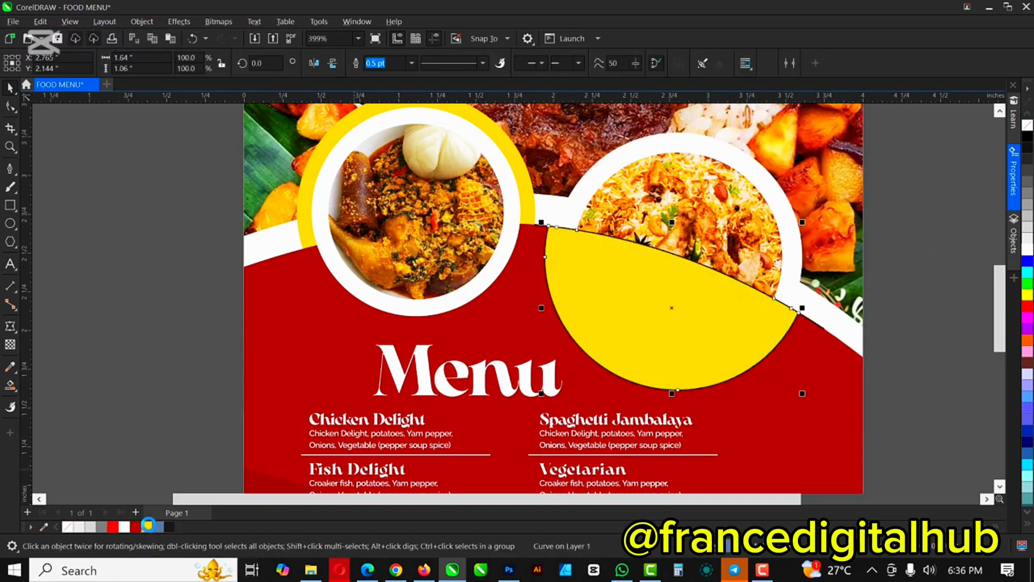
left_click(819, 323)
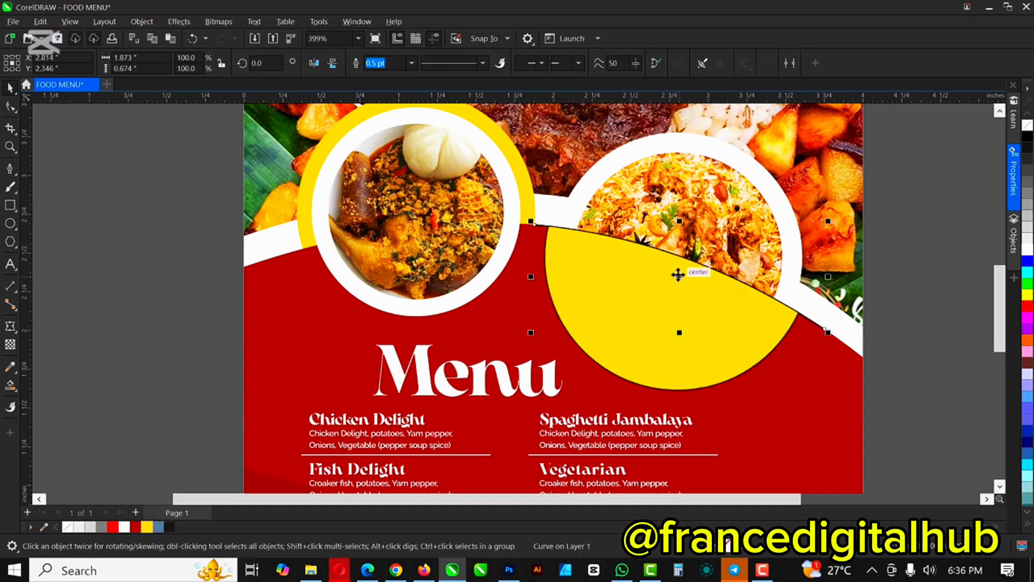
left_click_drag(677, 273, 874, 259)
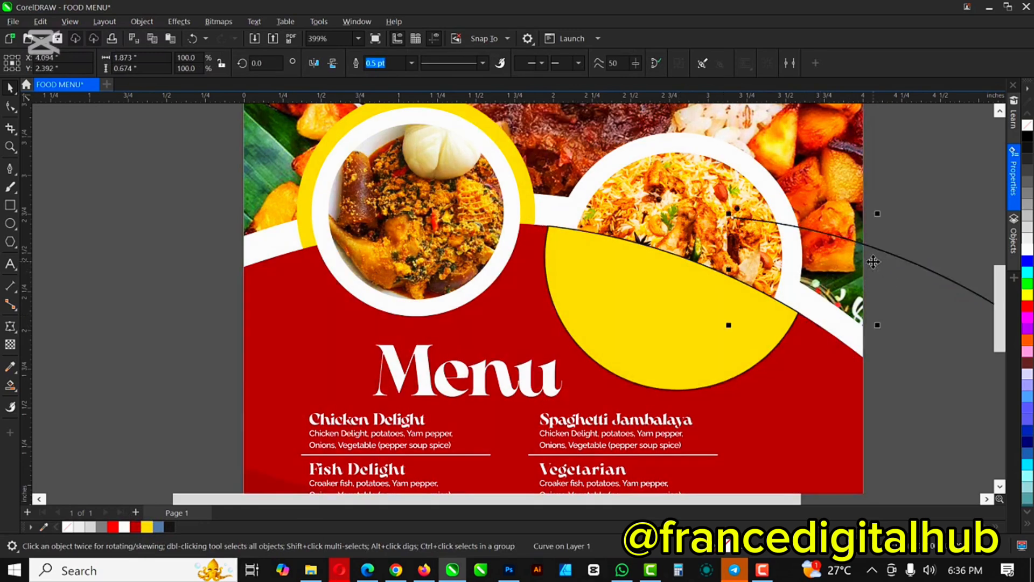
key("Delete")
Step: Remove the yellow crescent's outline and stack it just behind the white ring
left_click(679, 314)
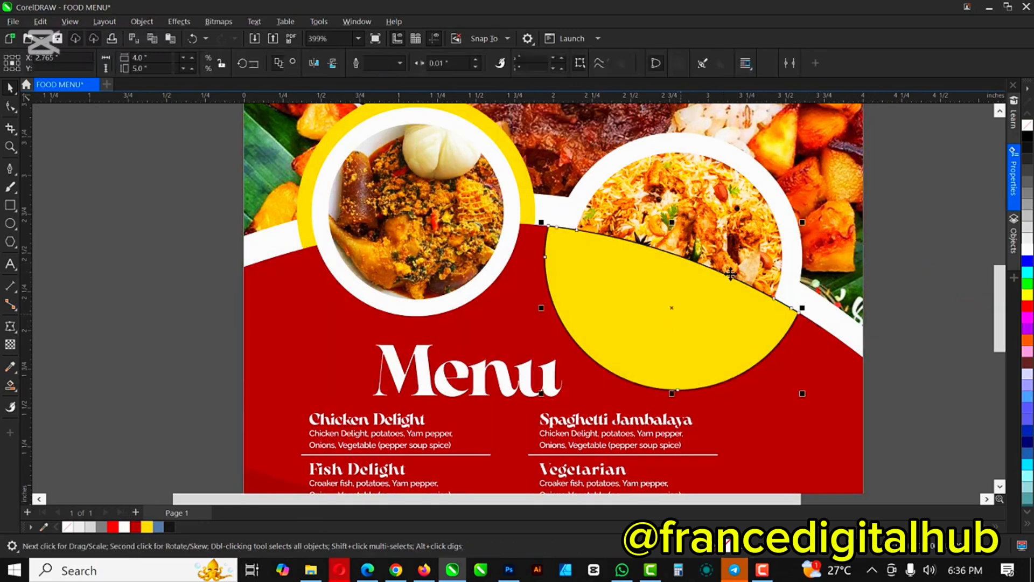
scroll(730, 275, "up", 4)
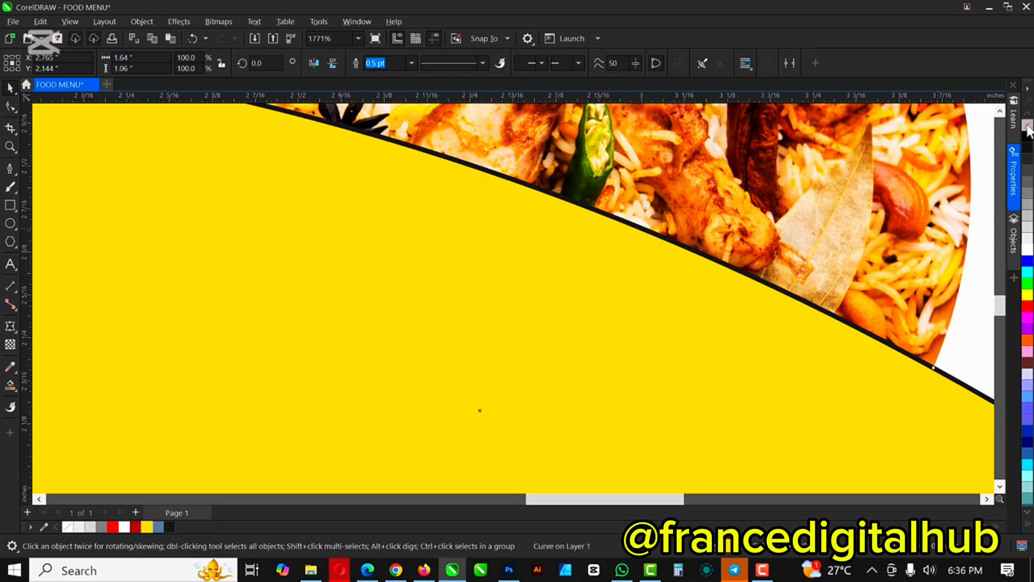
right_click(1028, 126)
scroll(663, 290, "down", 5)
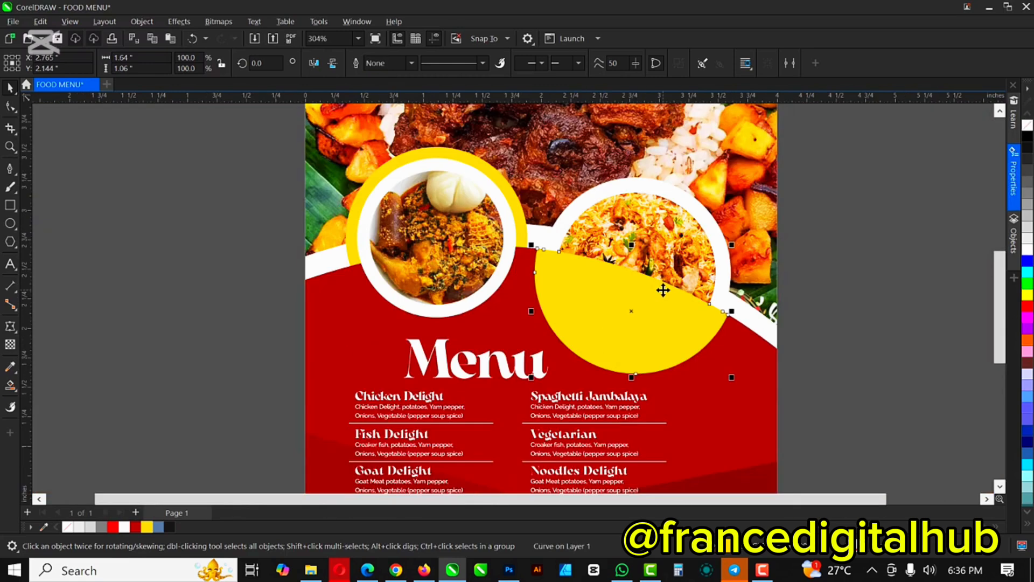
scroll(663, 290, "up", 1)
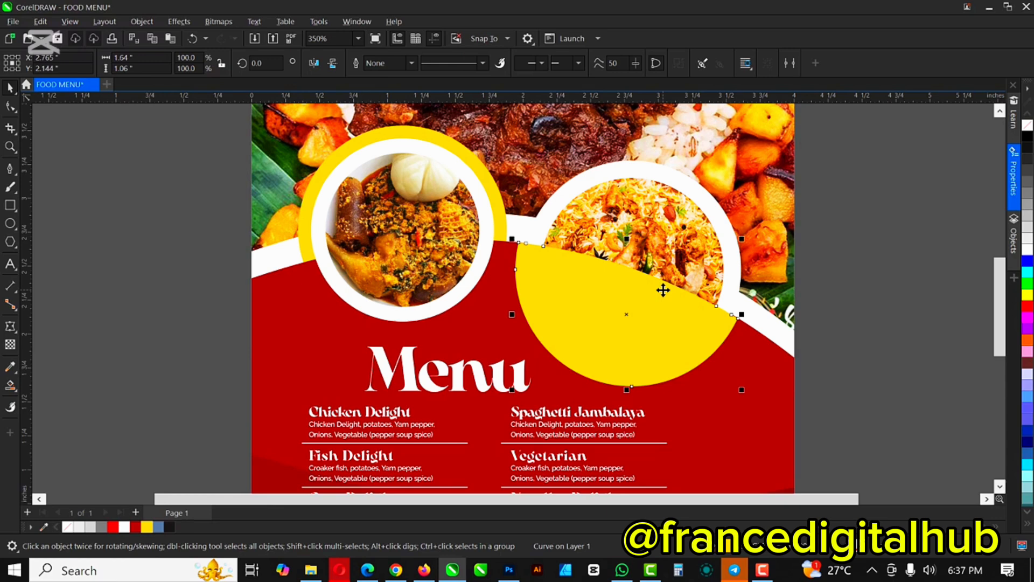
key("ctrl+Page_Down")
key("ctrl+Page_Down")
key("ctrl+Page_Down")
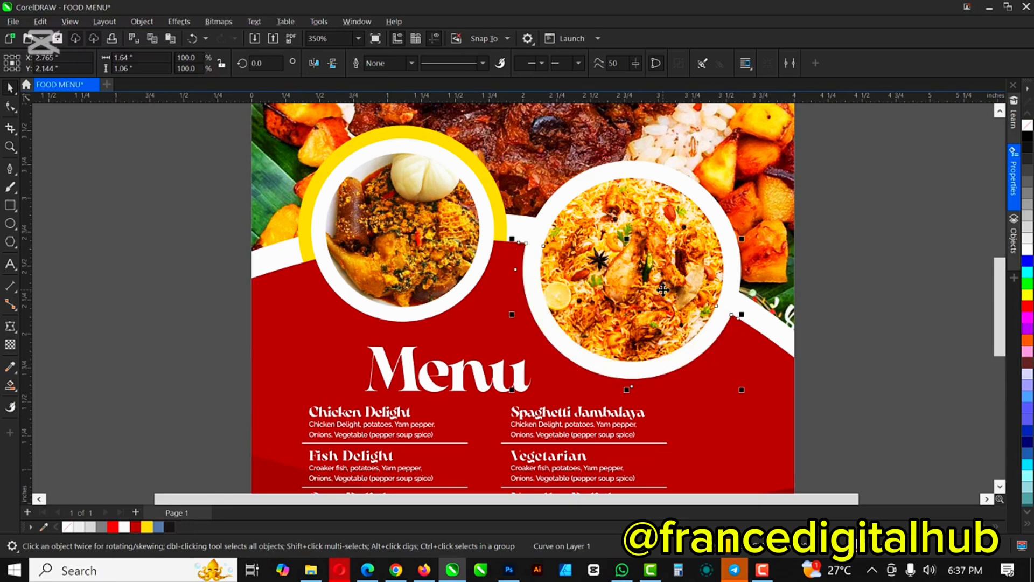
key("ctrl+Page_Up")
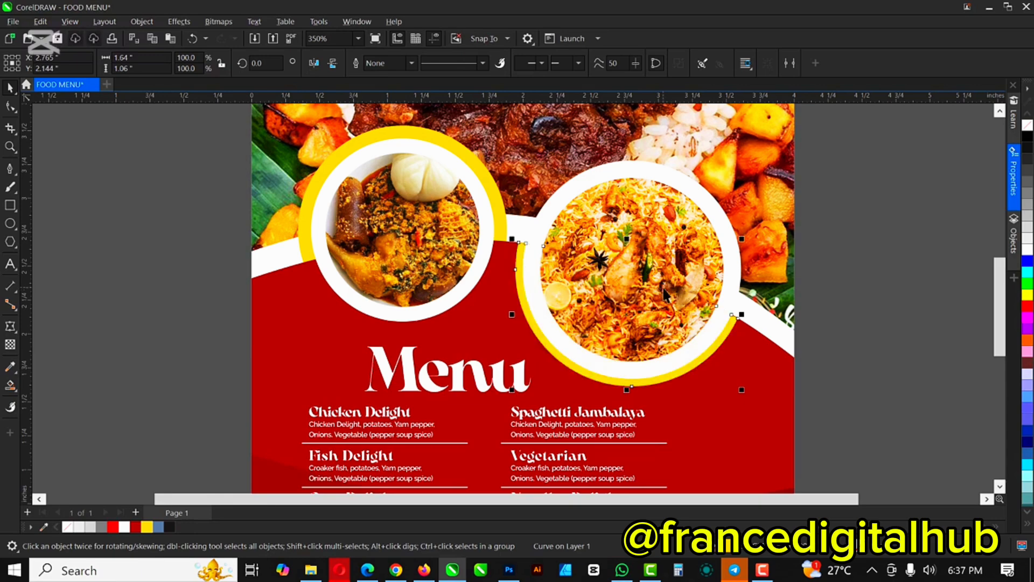
scroll(665, 295, "down", 3)
scroll(699, 339, "up", 3)
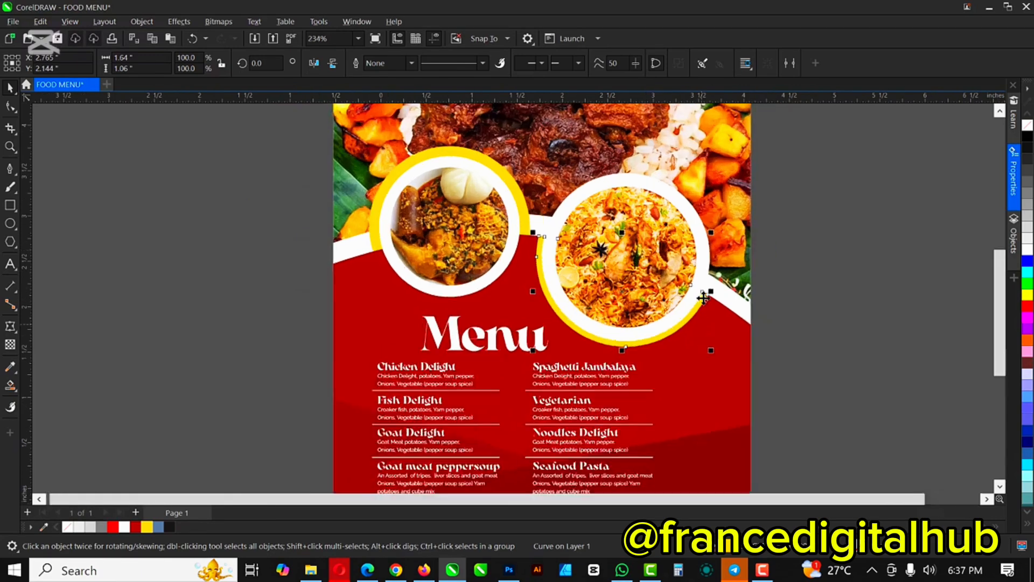
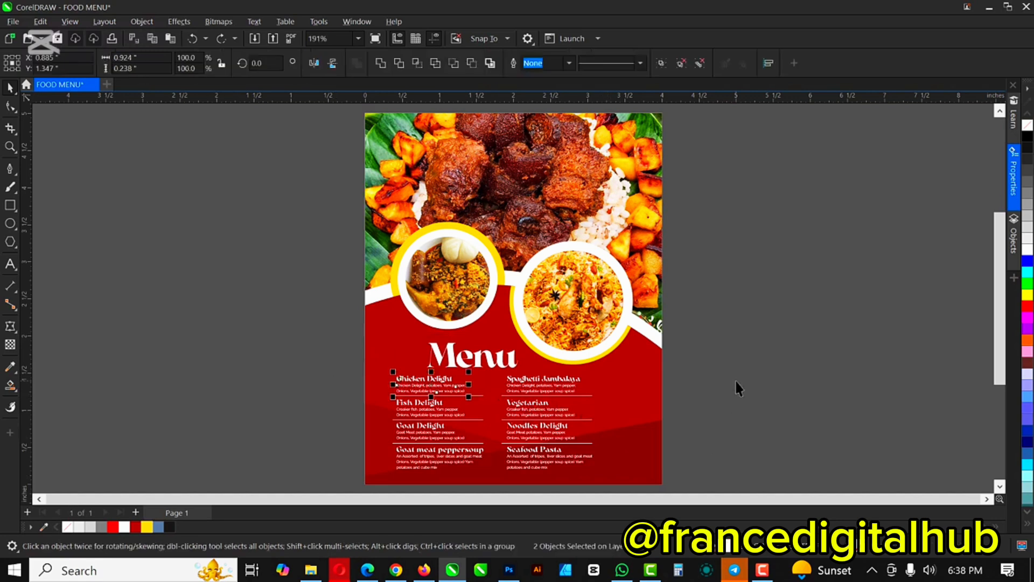
Step: Select all the menu item text and nudge it slightly to the left
scroll(657, 307, "down", 1)
scroll(657, 307, "down", 1)
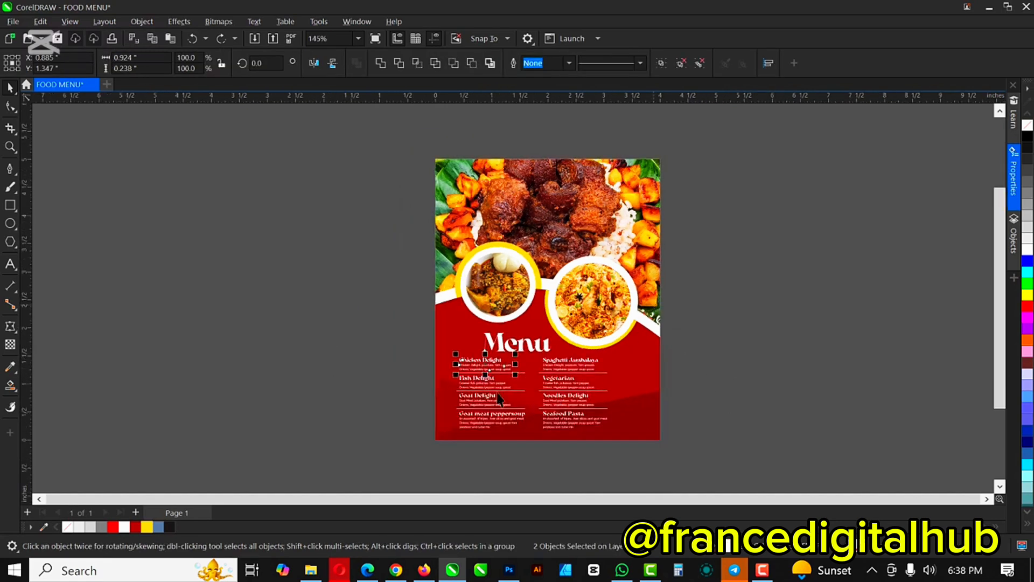
left_click_drag(413, 336, 602, 426)
left_click_drag(525, 365, 517, 361)
left_click(760, 388)
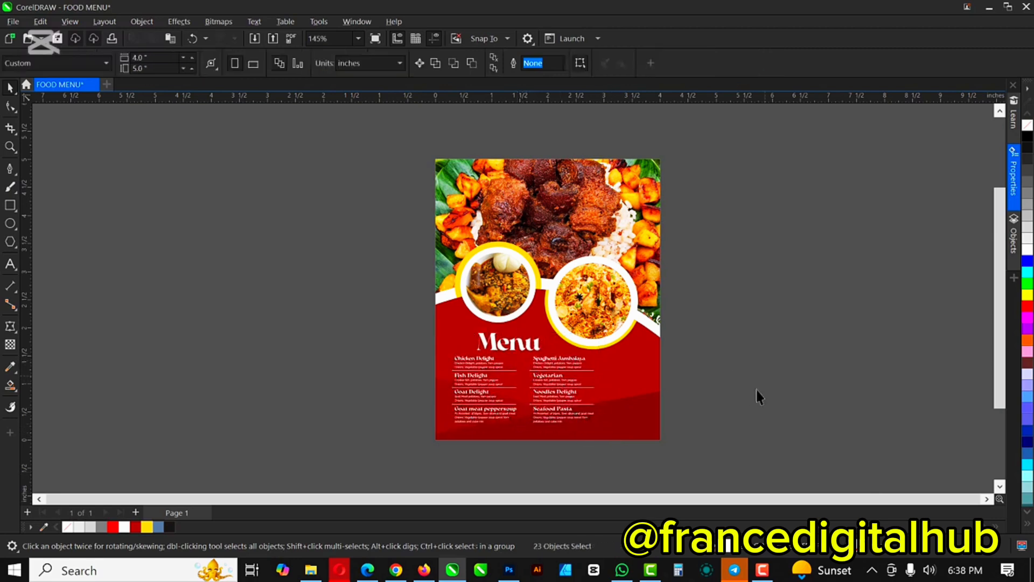
Step: Import the QR code image from the FOOD MENU folder into the design
scroll(637, 415, "up", 3)
scroll(637, 445, "up", 1)
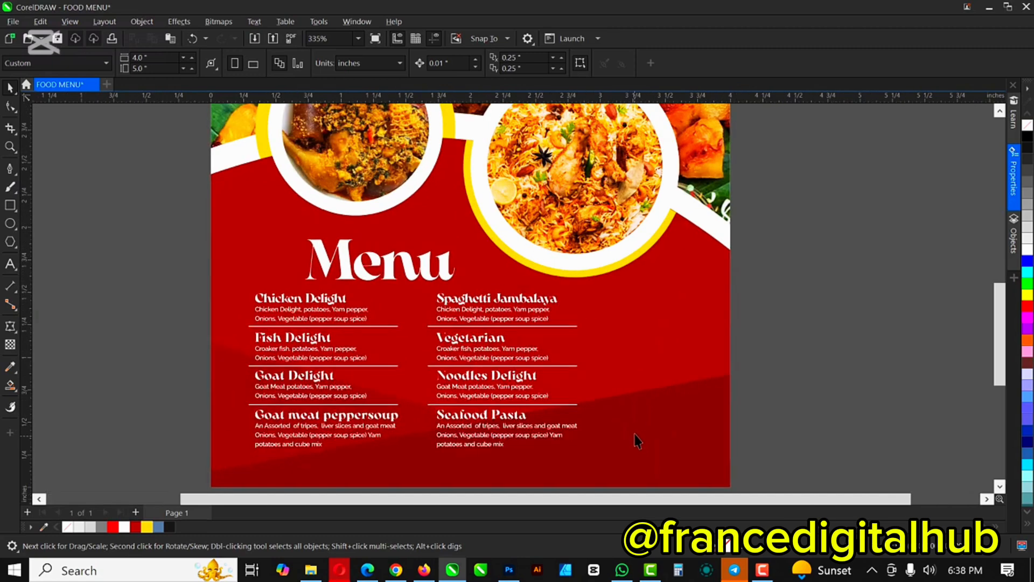
scroll(578, 335, "down", 1)
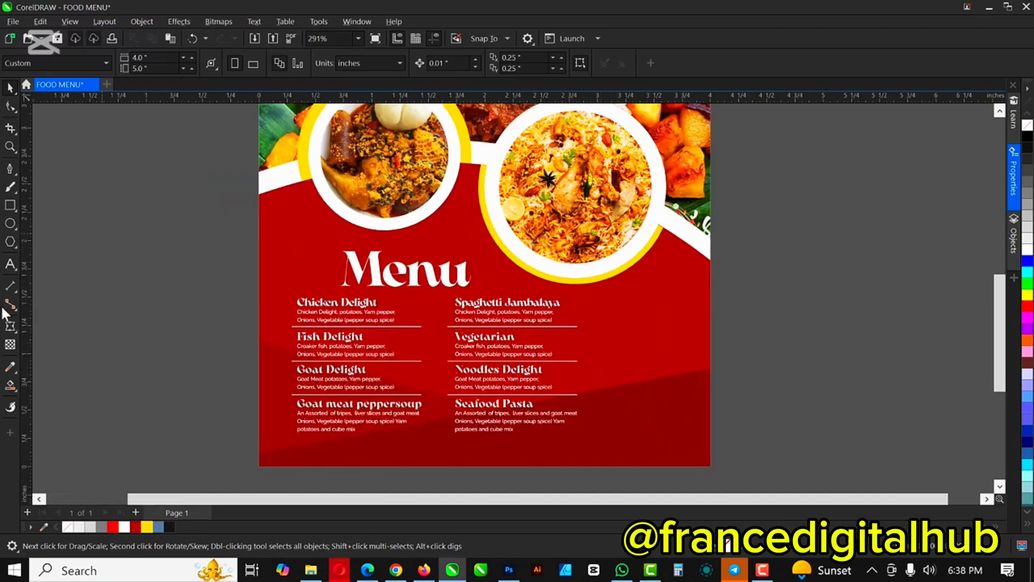
left_click(302, 570)
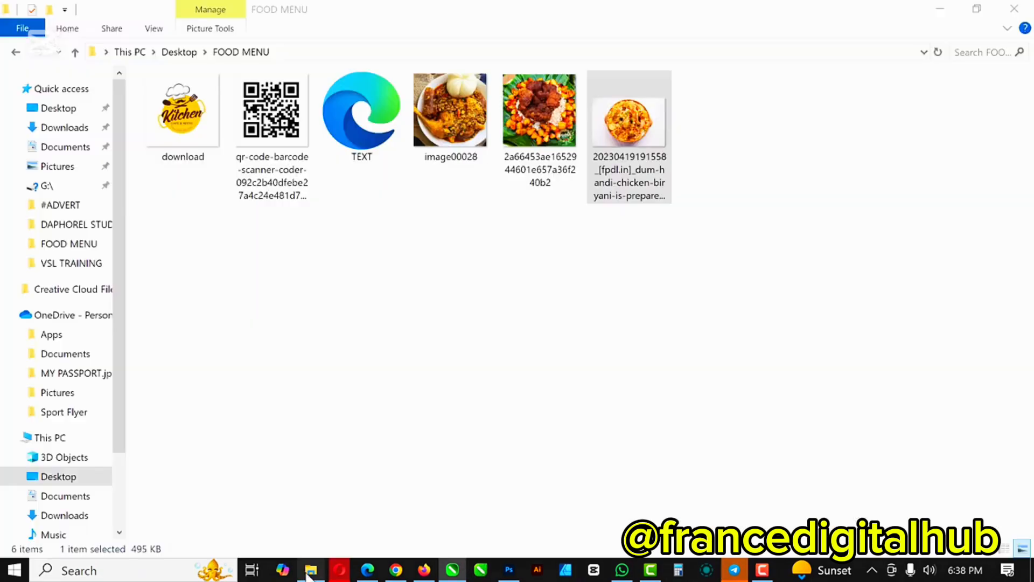
left_click_drag(265, 106, 832, 319)
scroll(526, 311, "down", 6)
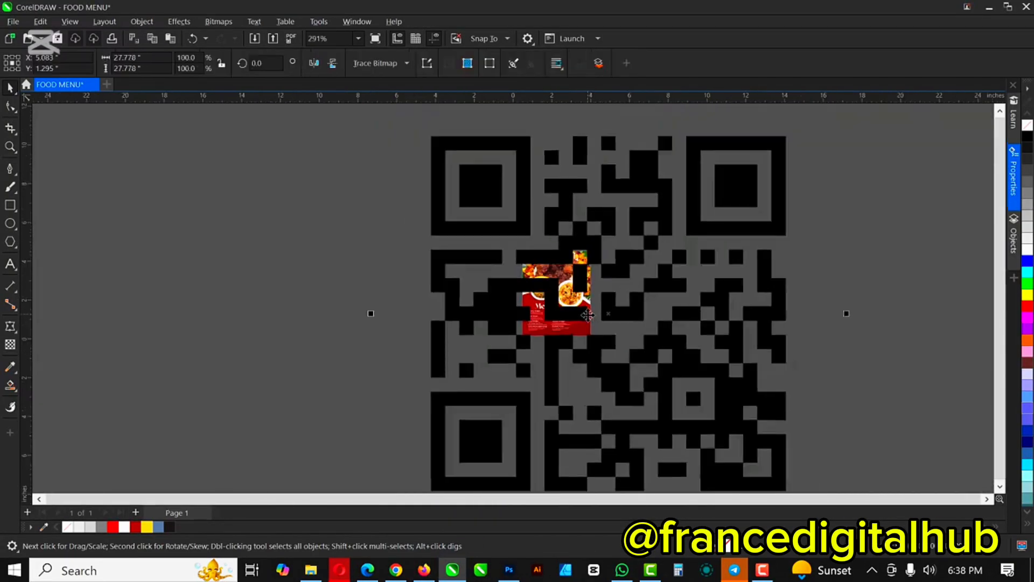
Step: Shrink the QR image and crop its frame to the code's edges, about 1.056 × 1.046 inches
left_click_drag(750, 164, 586, 320)
scroll(590, 310, "up", 4)
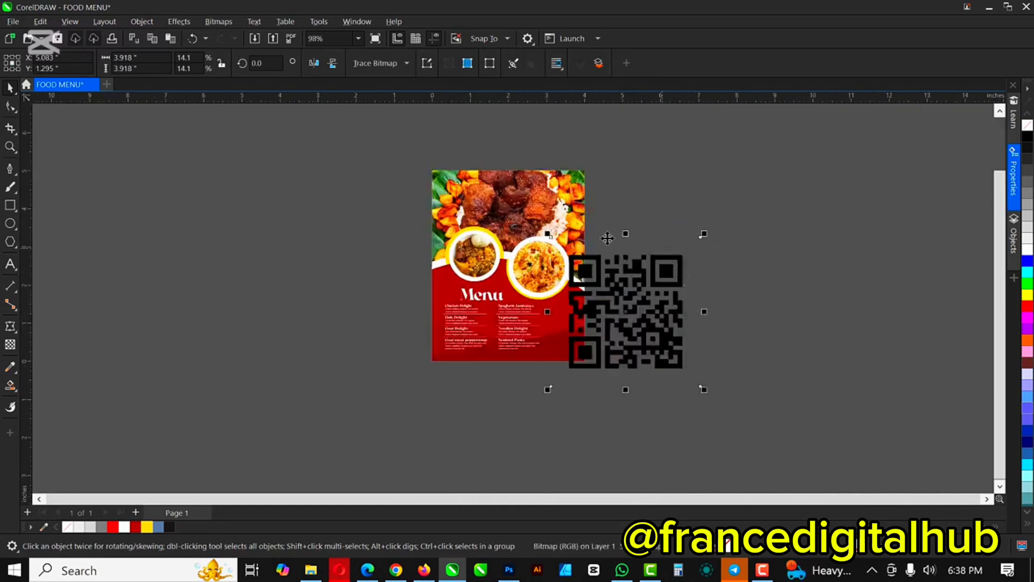
left_click(10, 106)
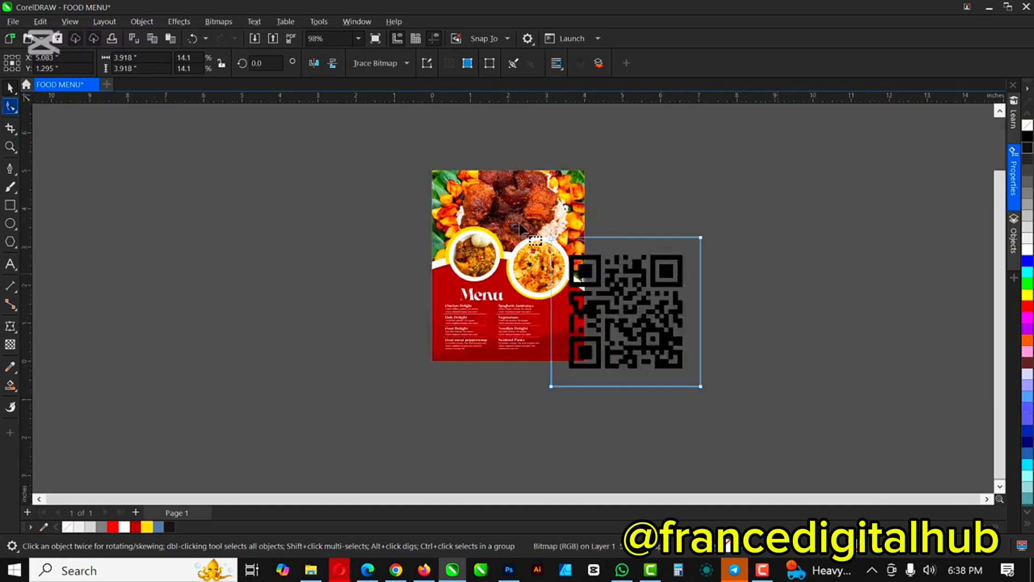
scroll(582, 245, "up", 3)
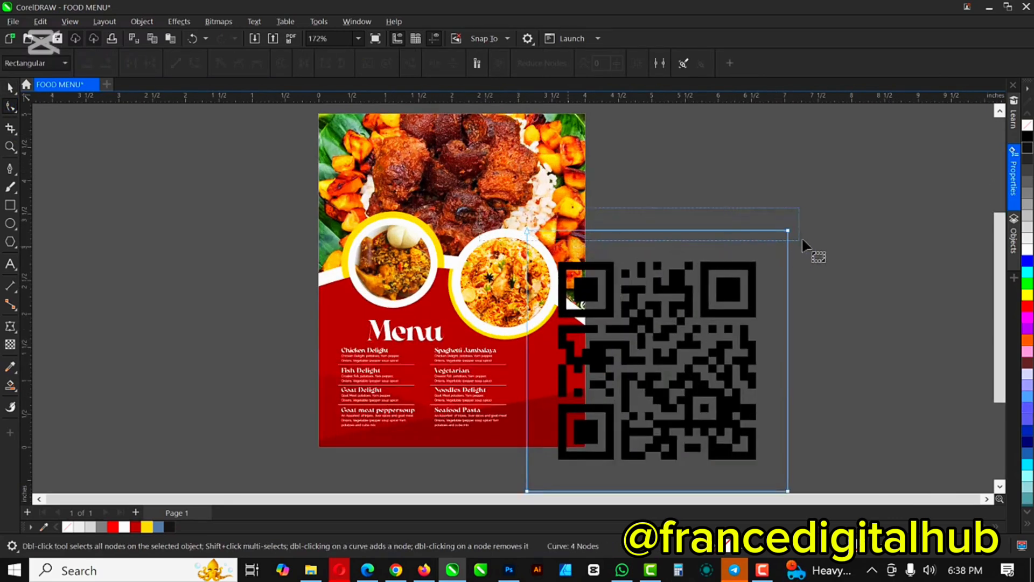
left_click(788, 230)
left_click_drag(787, 230, 786, 259)
scroll(744, 218, "down", 3)
scroll(745, 218, "down", 1)
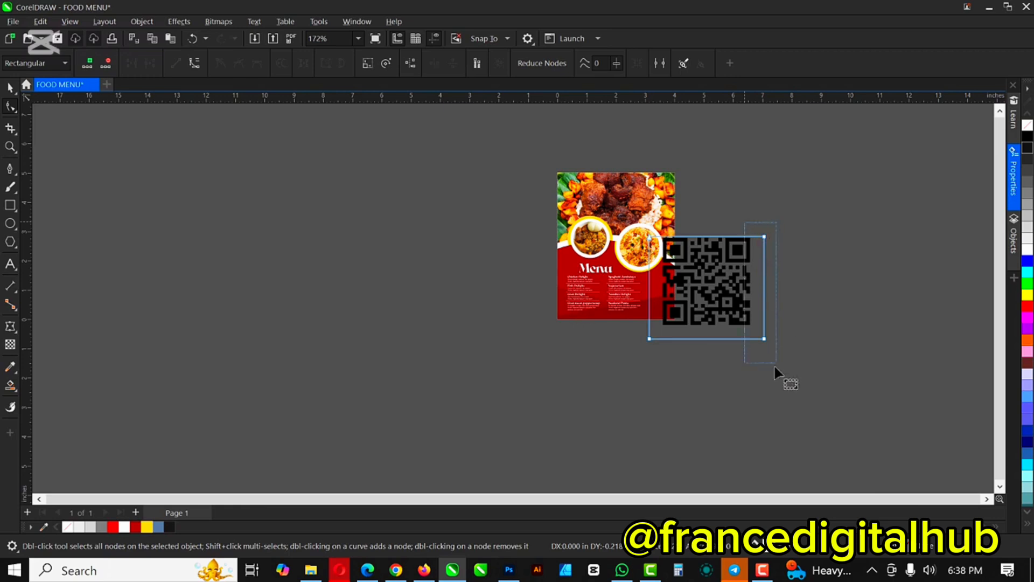
scroll(767, 338, "up", 3)
left_click_drag(767, 338, 743, 338)
left_click_drag(512, 112, 681, 259)
key("space")
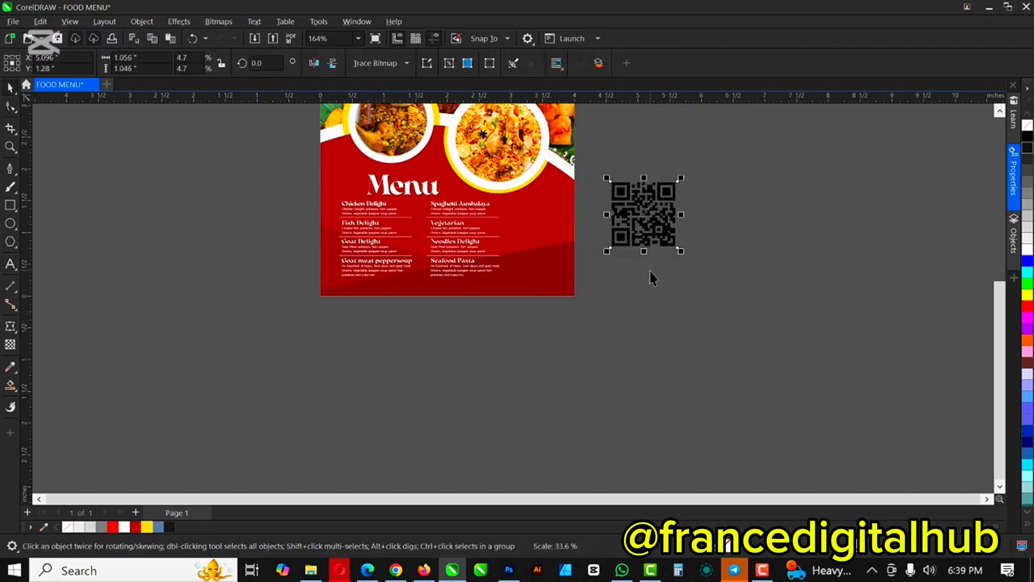
Step: Shrink the QR code to about 0.69 × 0.683 inches and place it beside the dishes
scroll(623, 224, "up", 2)
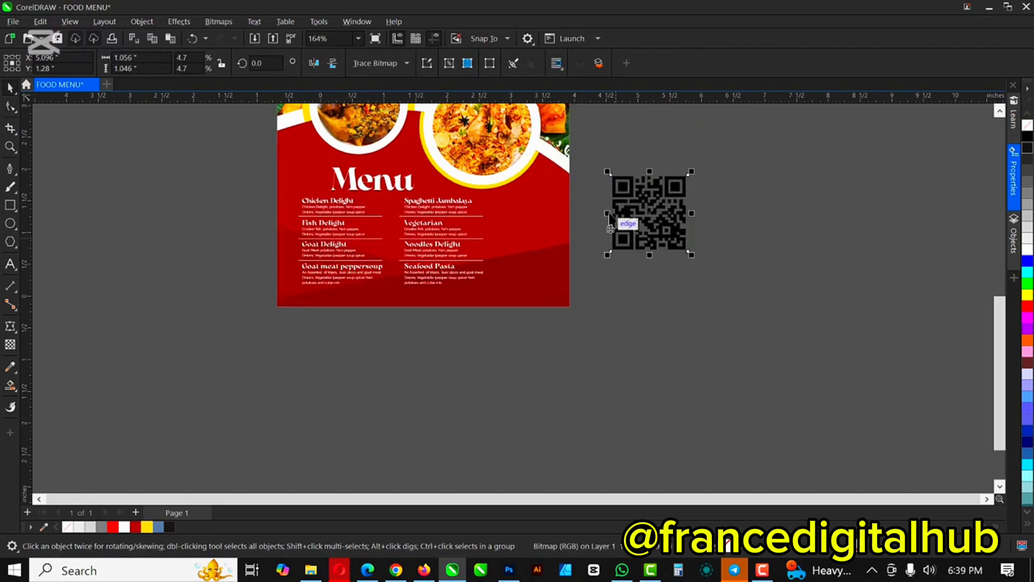
left_click_drag(738, 292, 695, 241)
left_click_drag(612, 204, 452, 285)
scroll(423, 300, "up", 3)
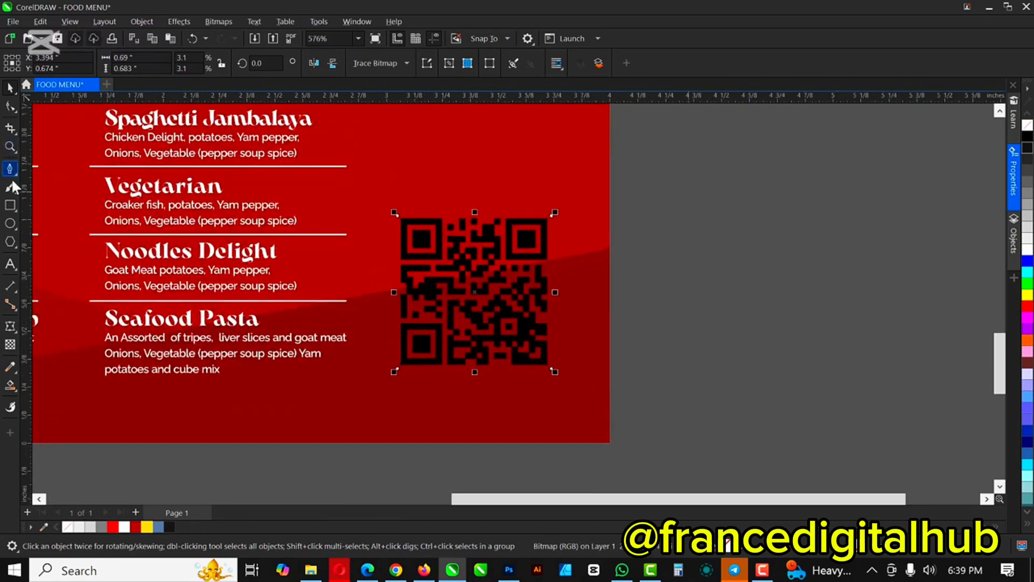
left_click(10, 205)
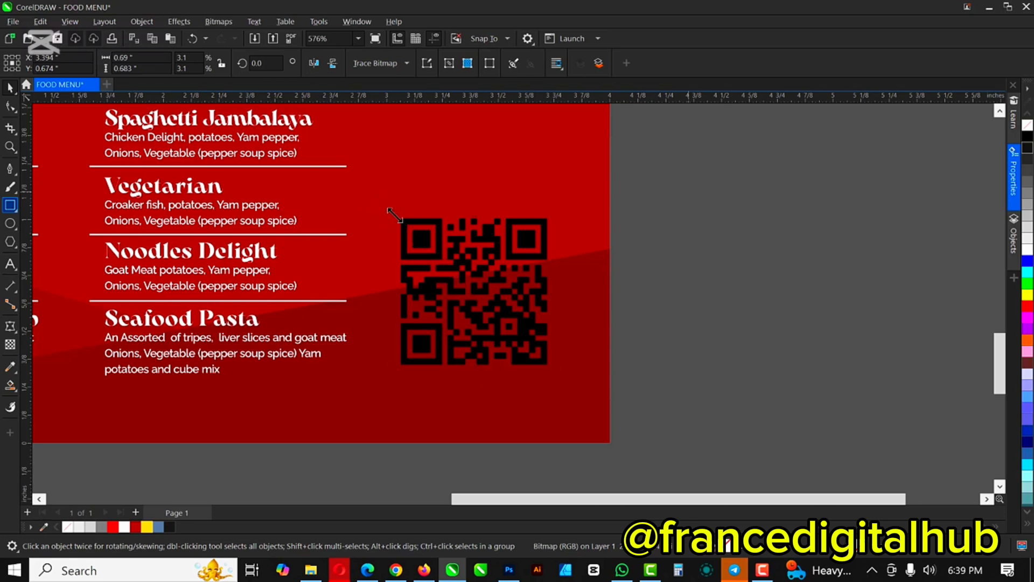
Step: Draw a white rectangle about 0.76 × 0.812 inches around the QR code and send it behind
key("ctrl+z")
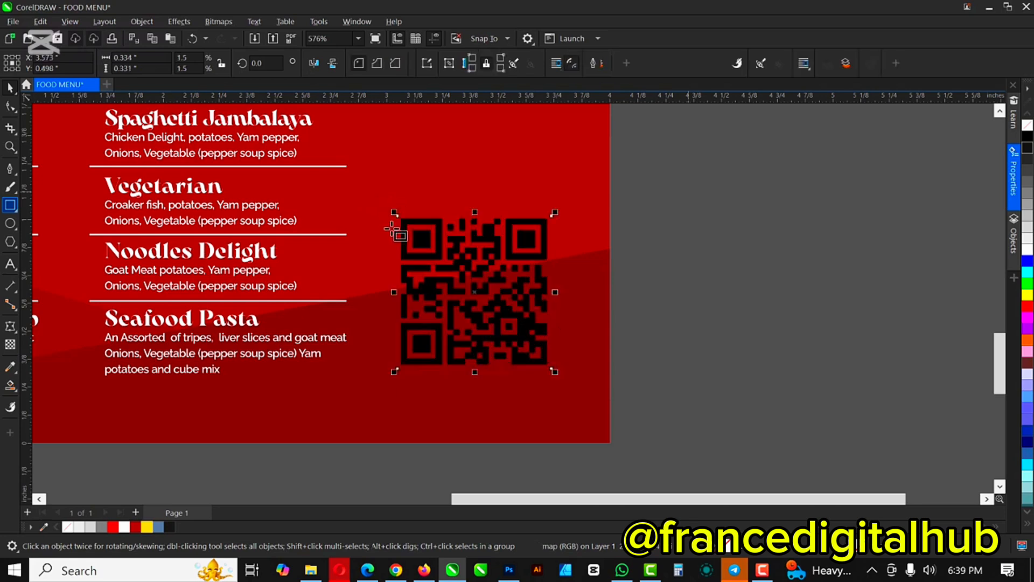
left_click_drag(388, 200, 556, 376)
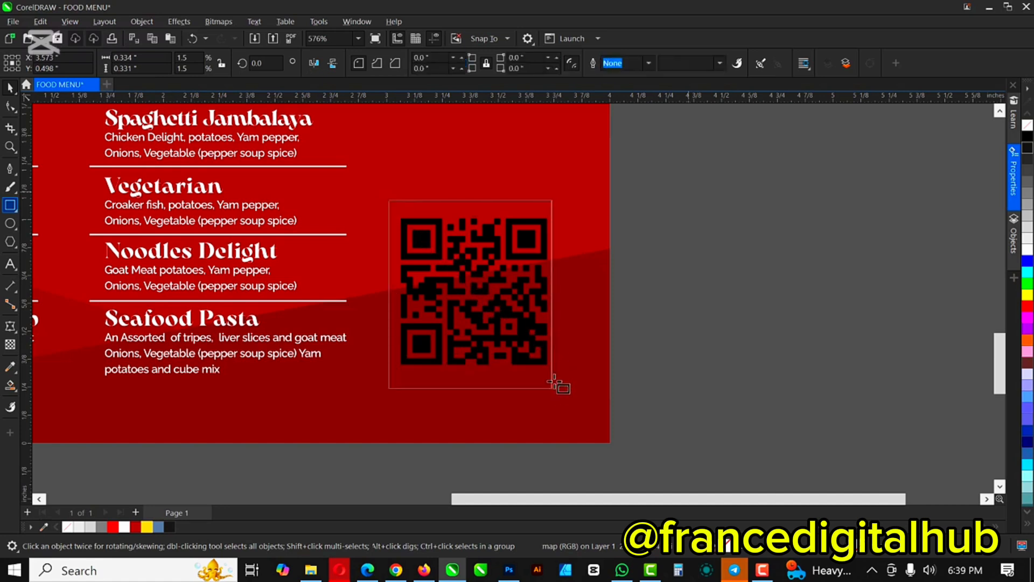
key("space")
key("space")
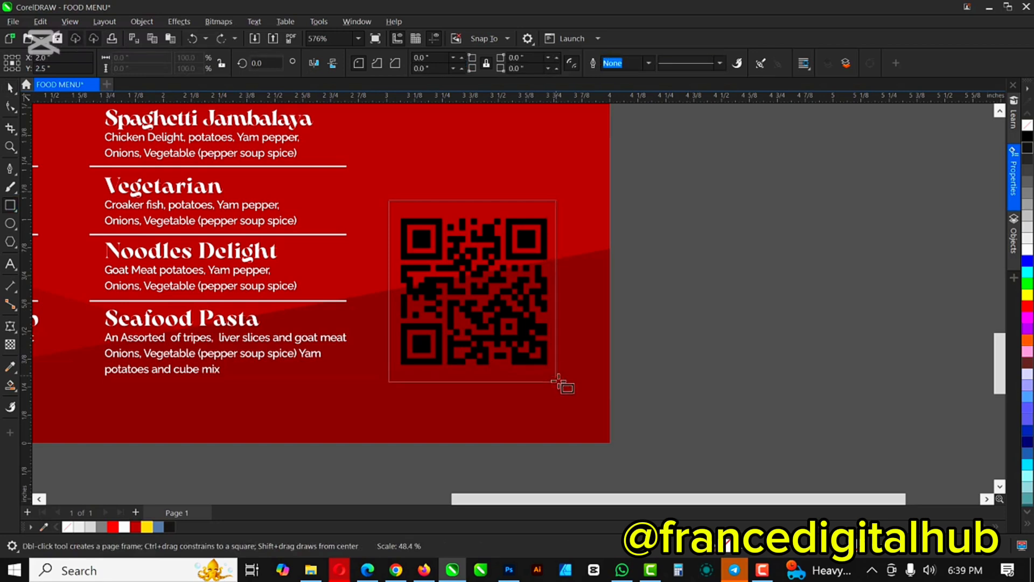
left_click_drag(556, 380, 560, 384)
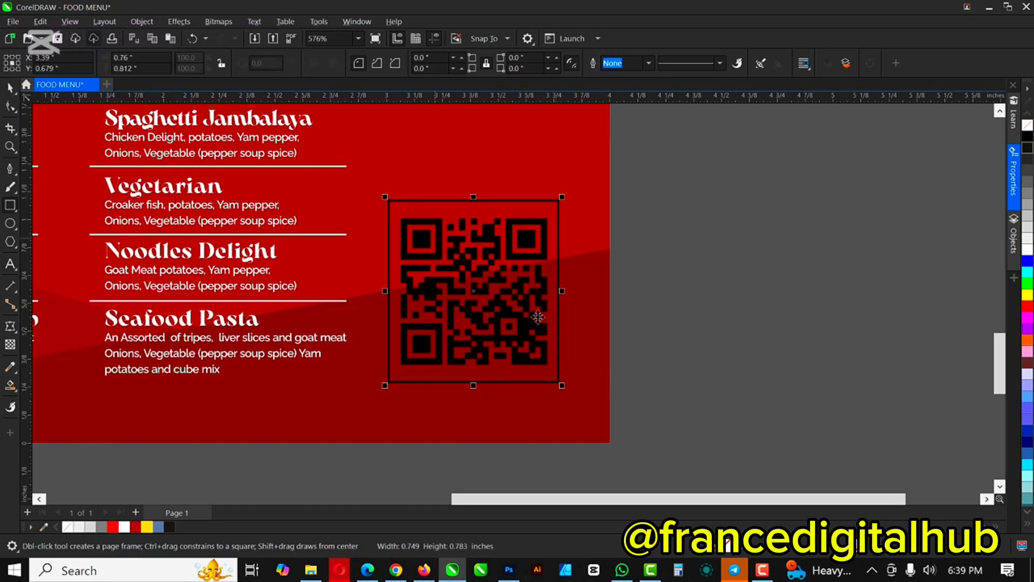
left_click_drag(1029, 252, 483, 246)
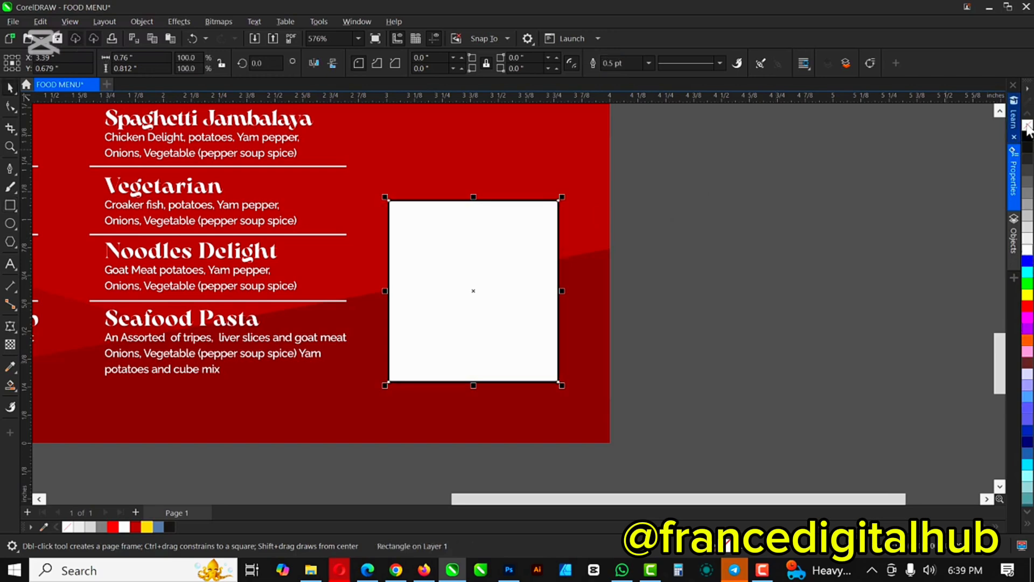
key("space")
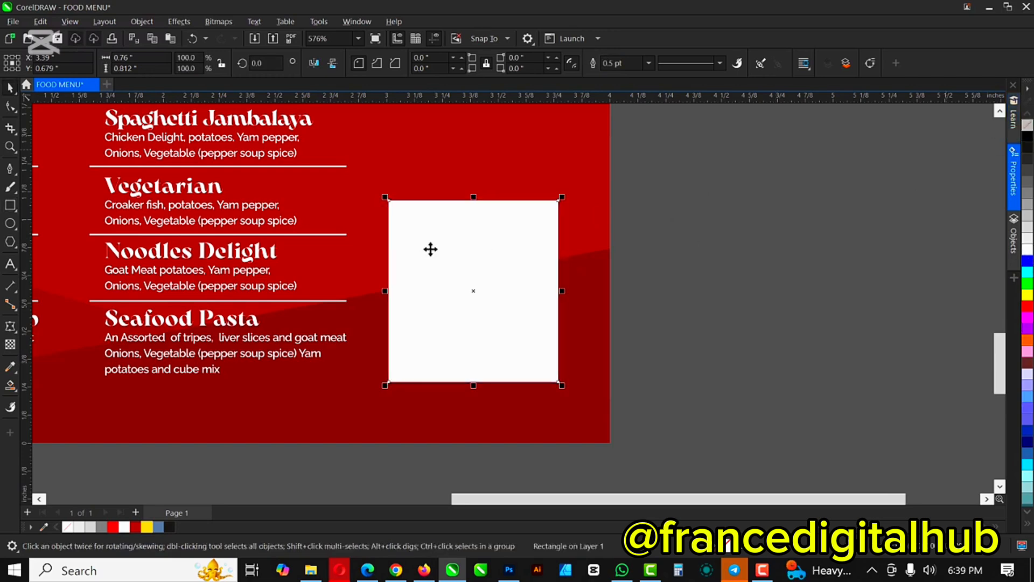
key("ctrl+Page_Down")
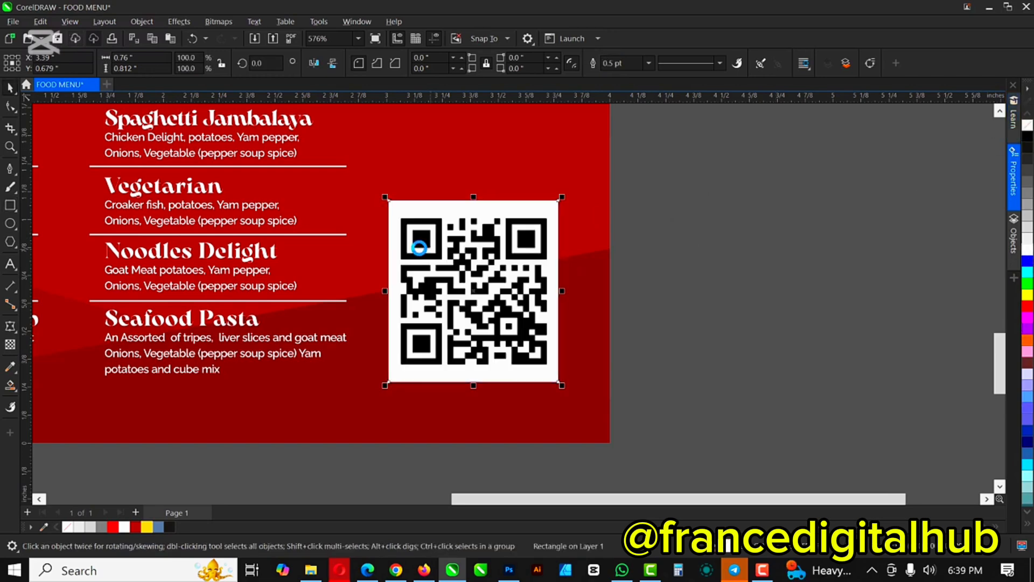
scroll(600, 283, "down", 5)
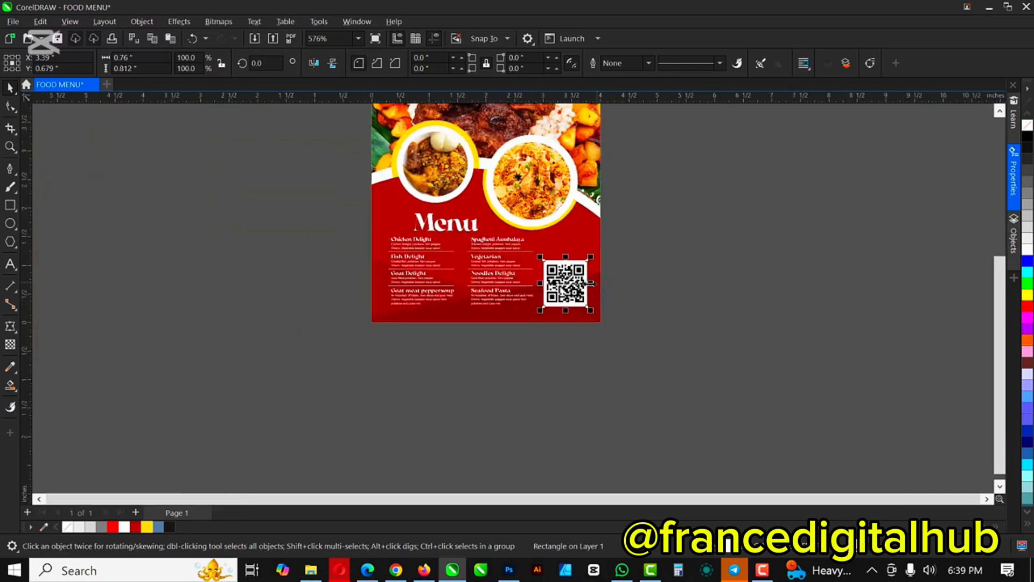
Step: Add the text 'Scan this to order' and scale it to about 6.552 pt below the QR code
scroll(581, 304, "down", 1)
scroll(579, 301, "up", 6)
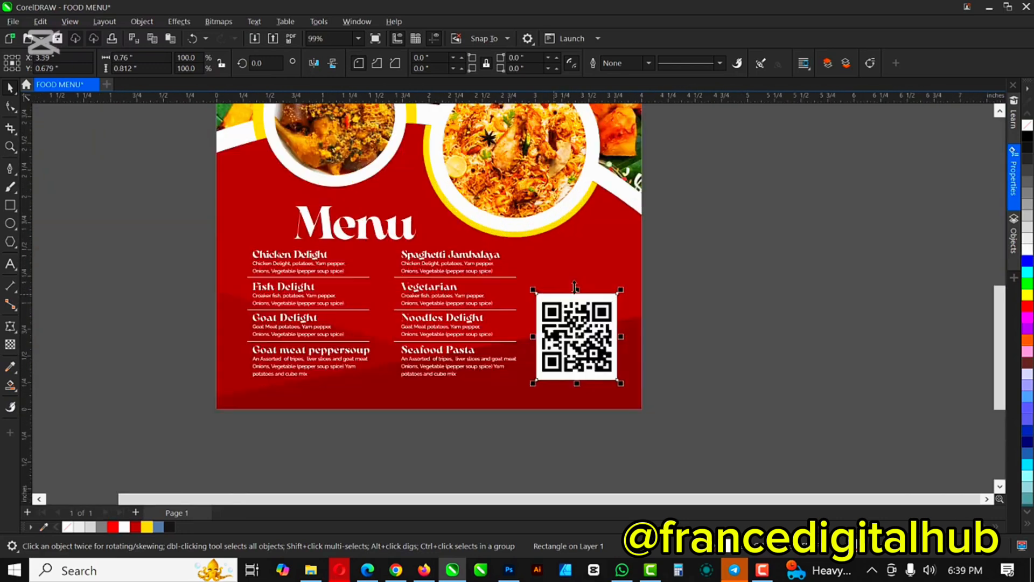
scroll(575, 292, "up", 1)
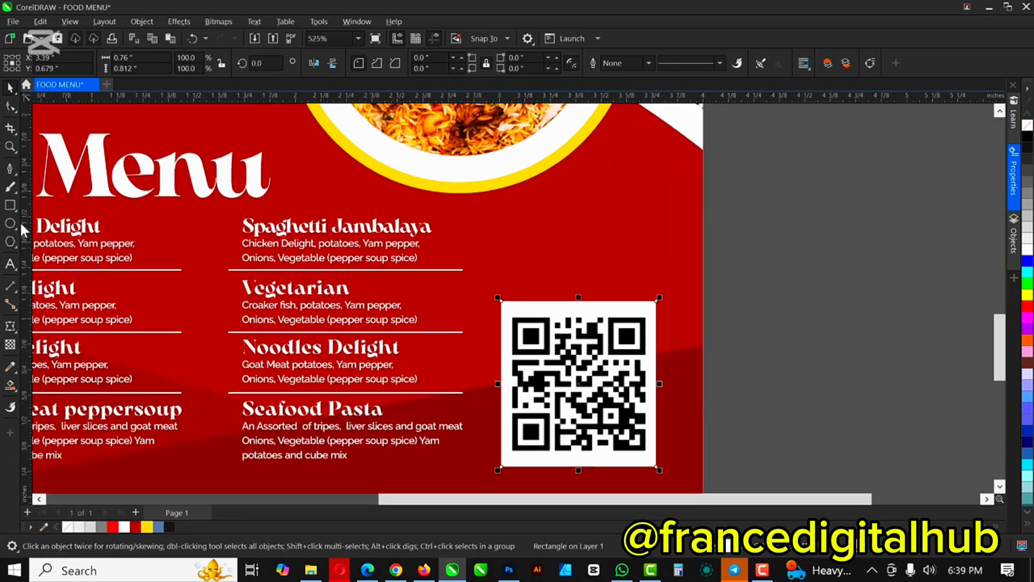
left_click(10, 264)
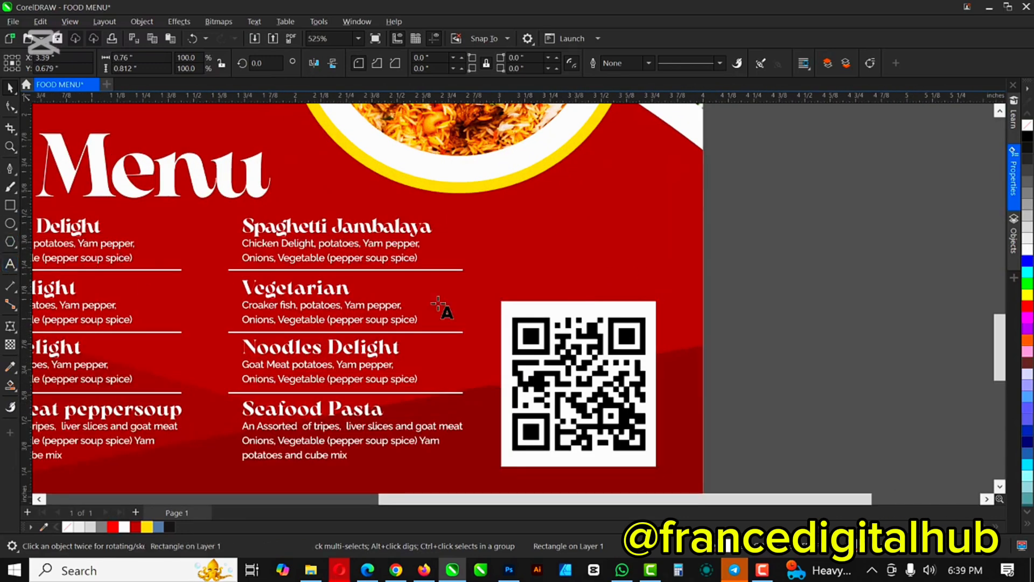
left_click(509, 291)
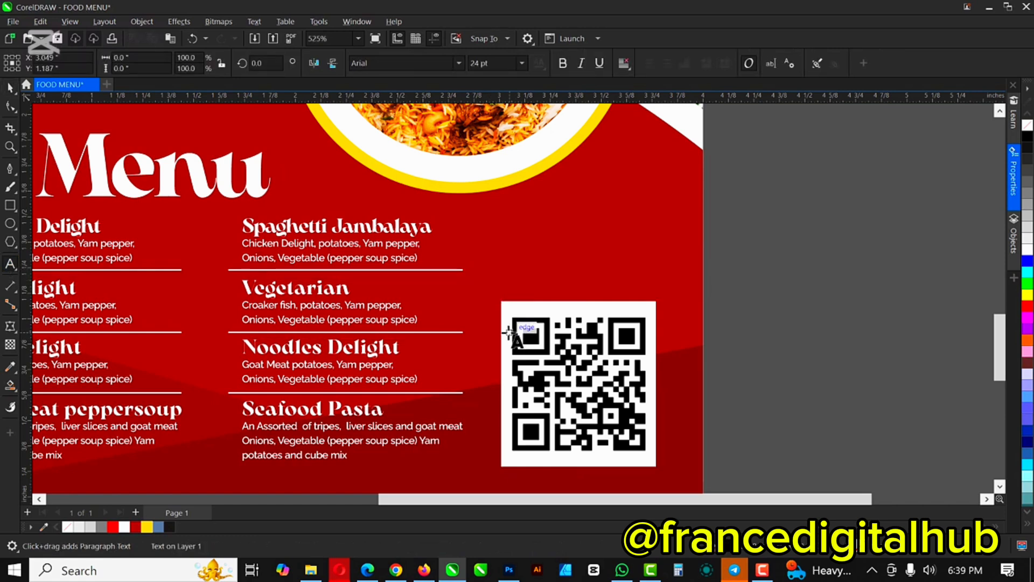
type("Sna")
key("BackSpace")
key("BackSpace")
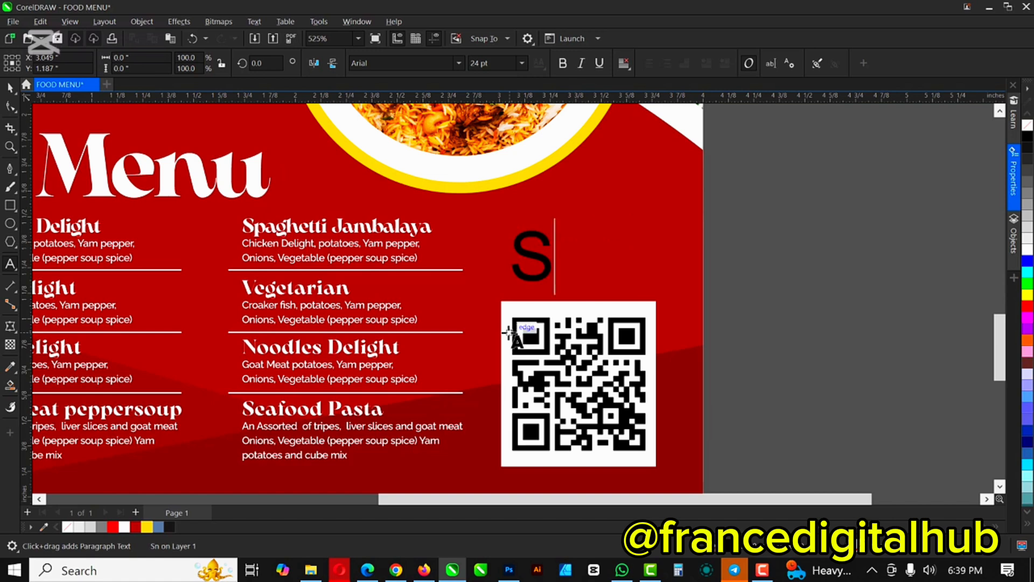
type("can")
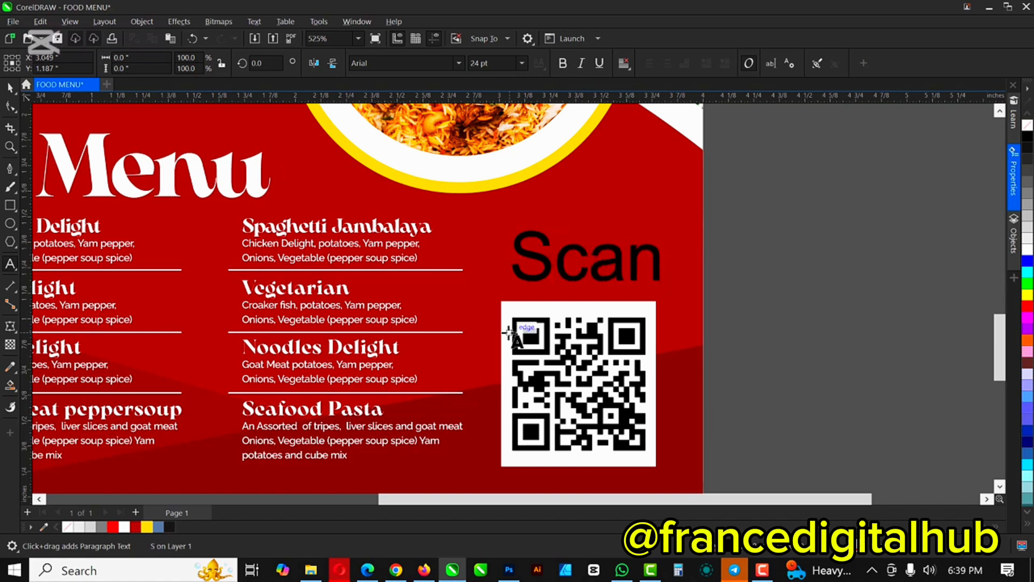
type(" this to ")
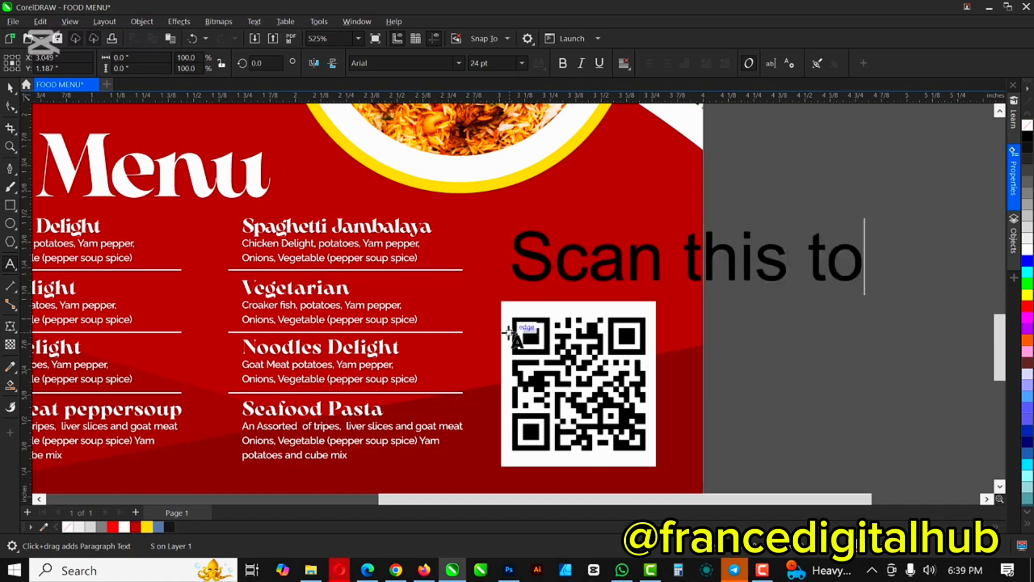
type("order")
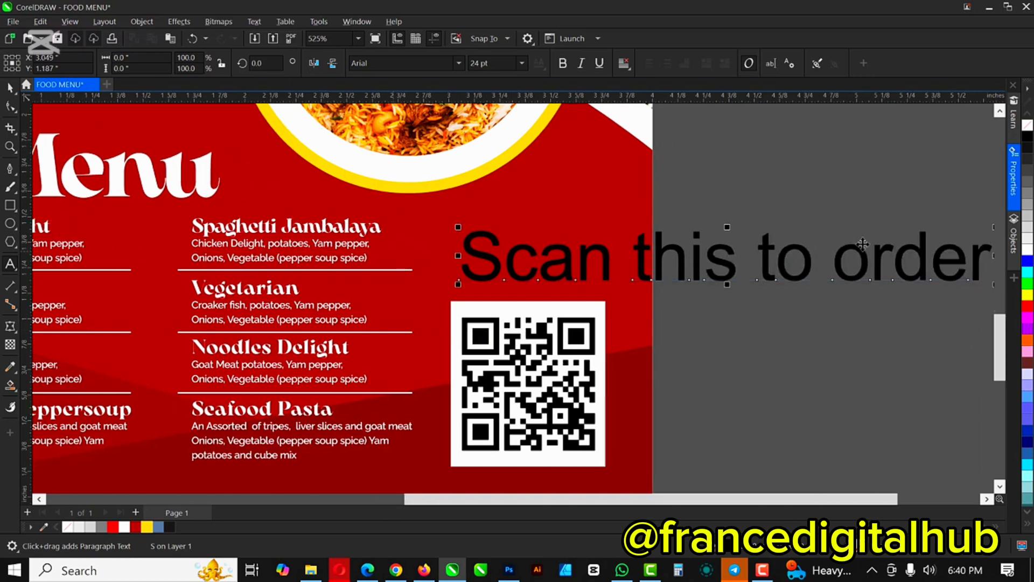
scroll(861, 244, "down", 2)
key("ctrl+space")
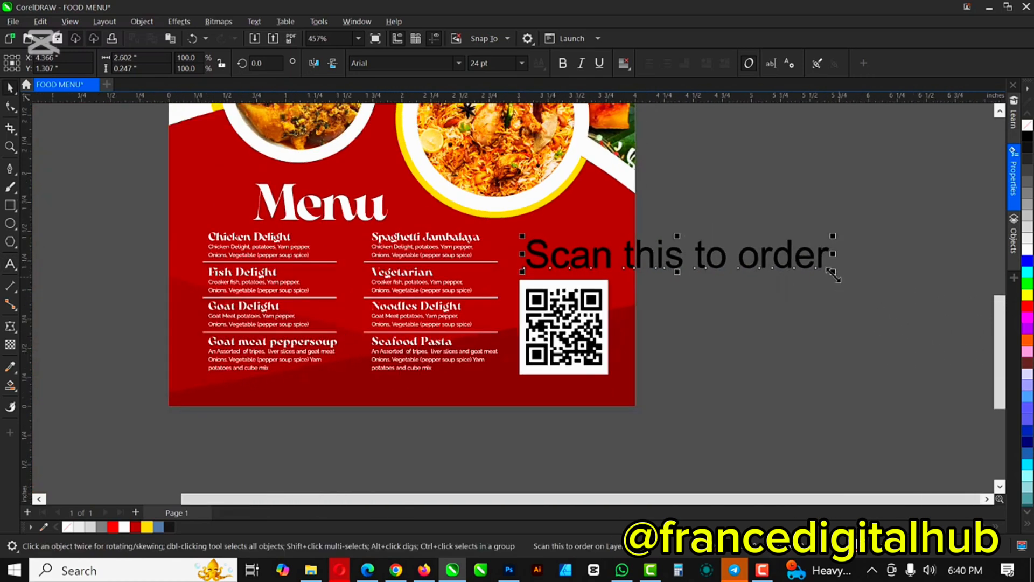
left_click_drag(833, 270, 564, 384)
Step: Make the caption white Arsenica Trial at about 5.924 pt, centred under the QR code
scroll(565, 386, "up", 2)
scroll(565, 386, "up", 4)
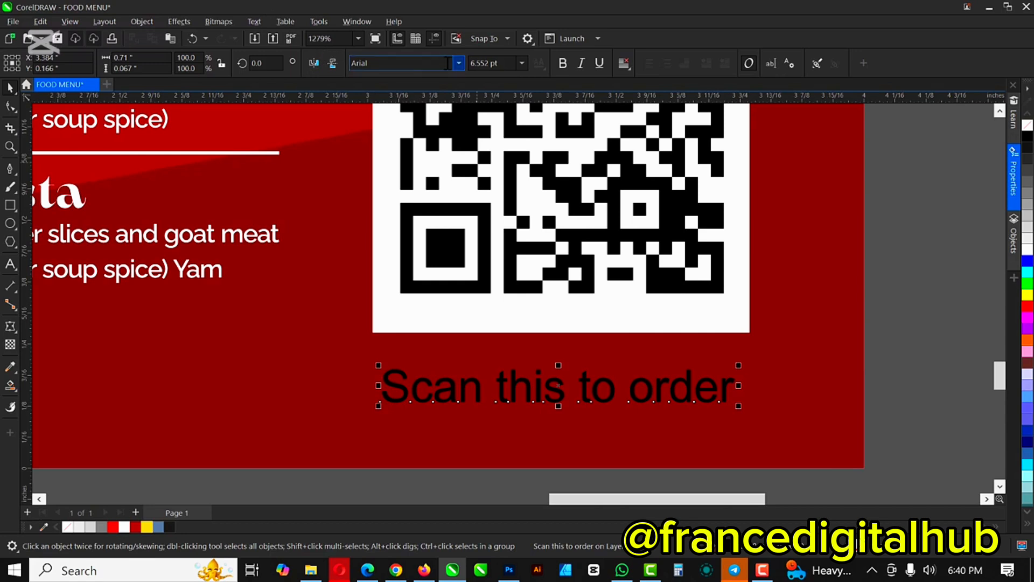
left_click(460, 60)
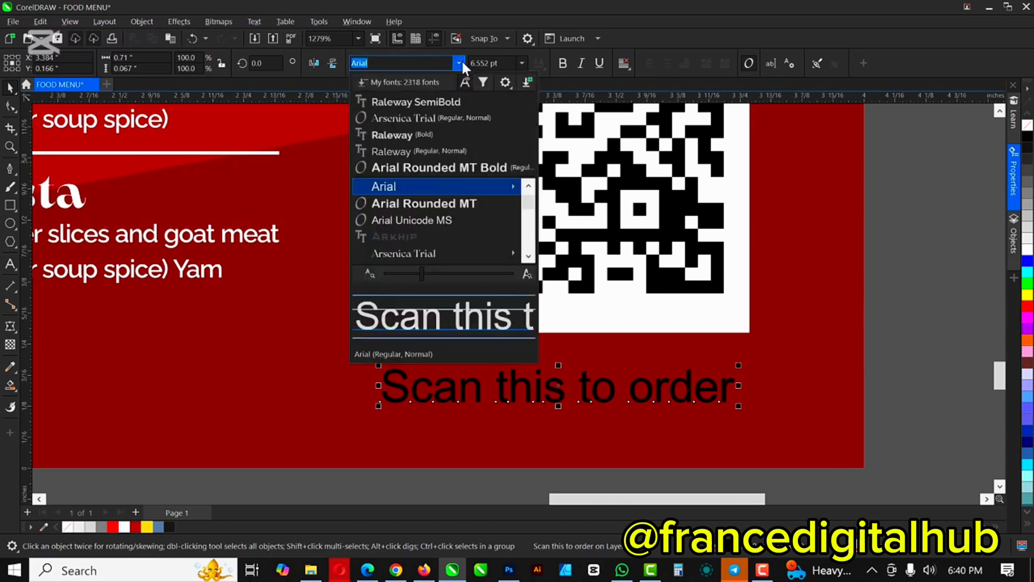
left_click(429, 117)
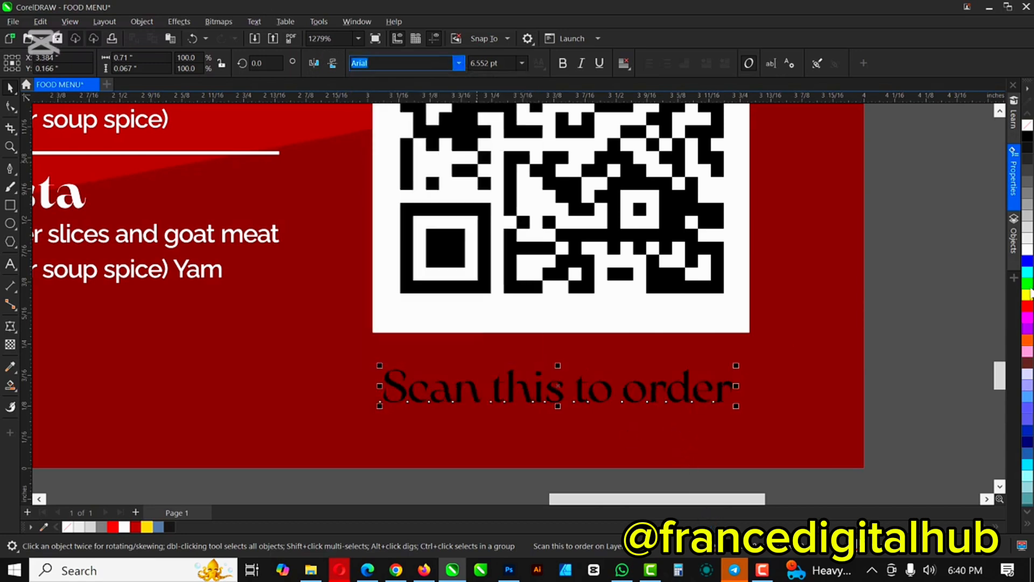
left_click(1027, 250)
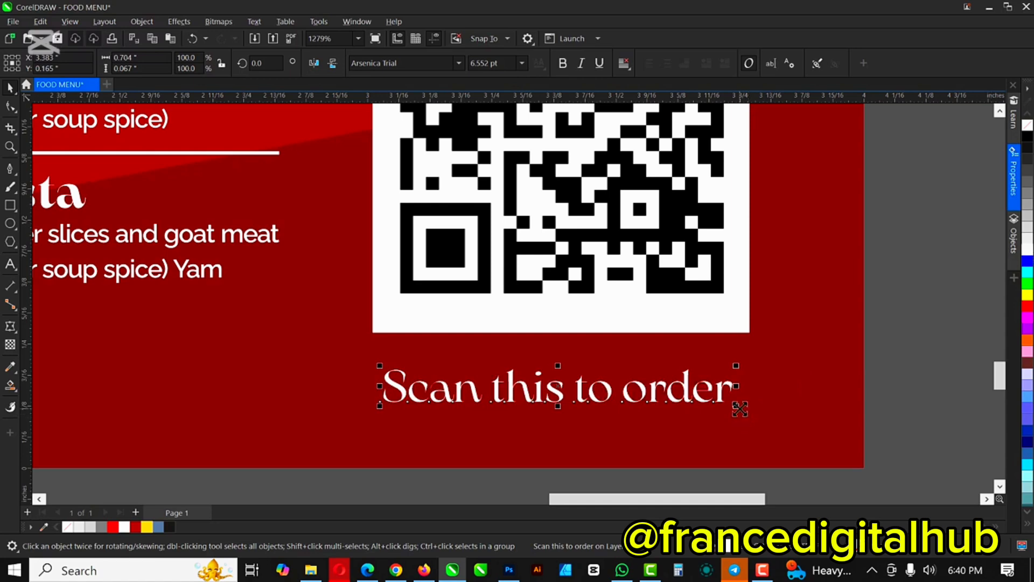
left_click_drag(736, 405, 680, 371)
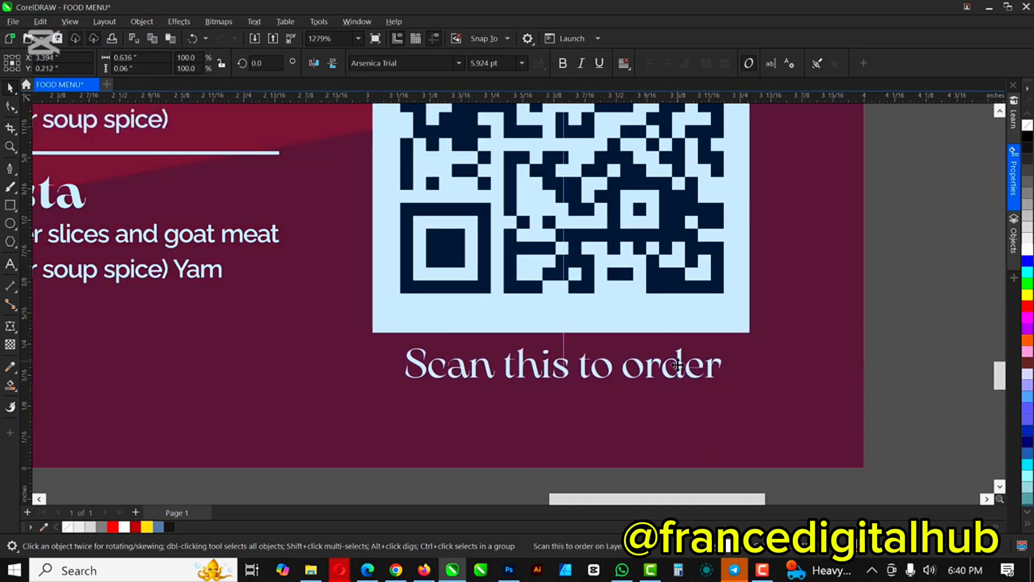
scroll(681, 344, "down", 6)
scroll(681, 339, "up", 2)
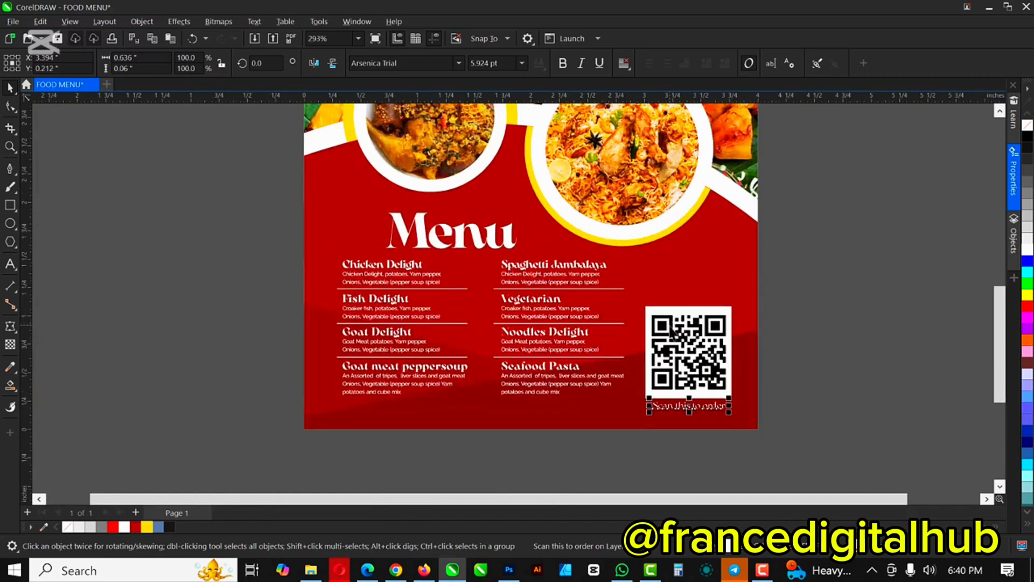
scroll(647, 283, "down", 2)
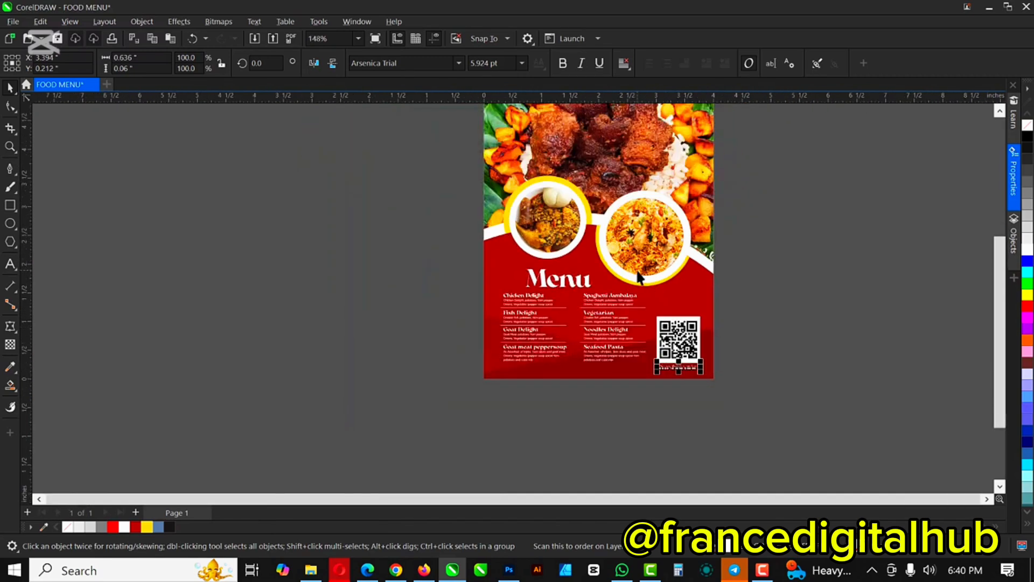
scroll(640, 278, "up", 1)
scroll(640, 277, "down", 1)
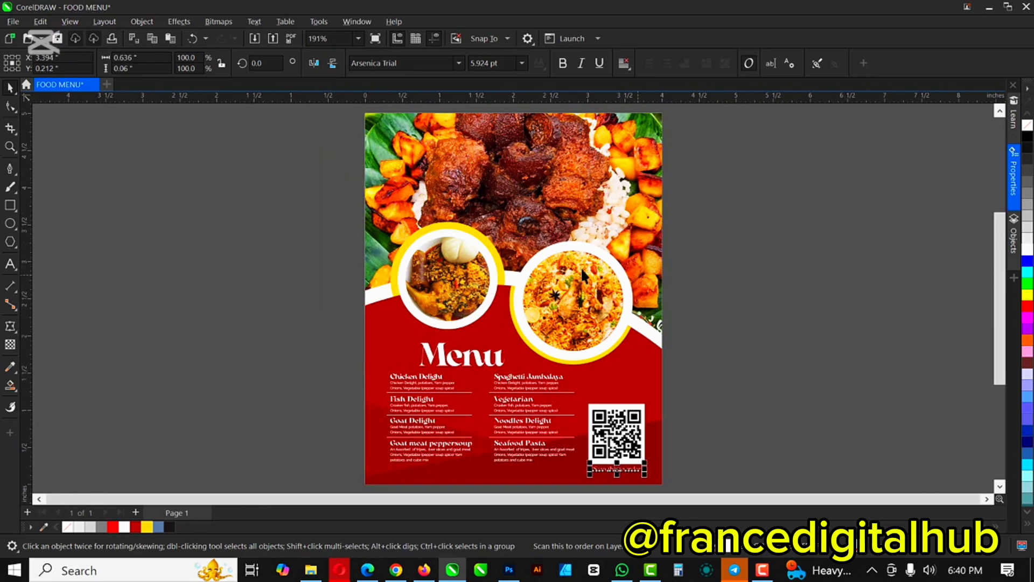
Step: Apply Auto Adjust to the top food photo inside its PowerClip frame and finish editing it
left_click(738, 179)
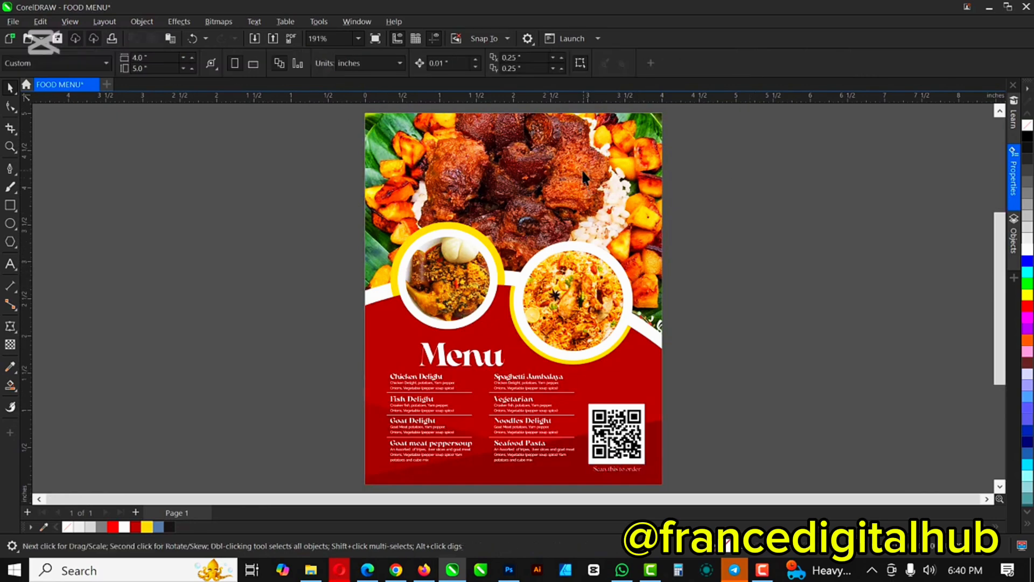
double_click(565, 151)
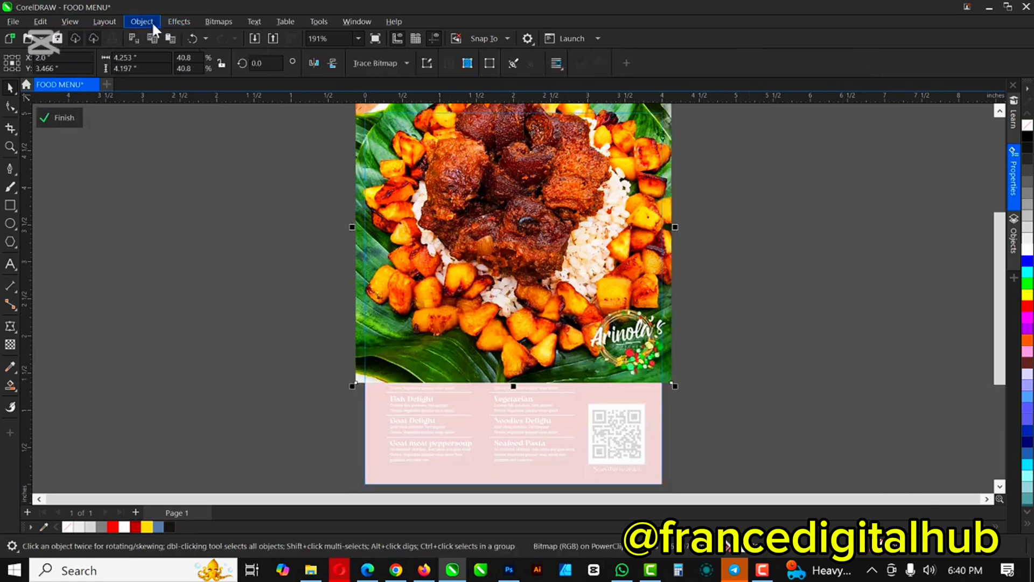
left_click(173, 20)
mouse_move(202, 69)
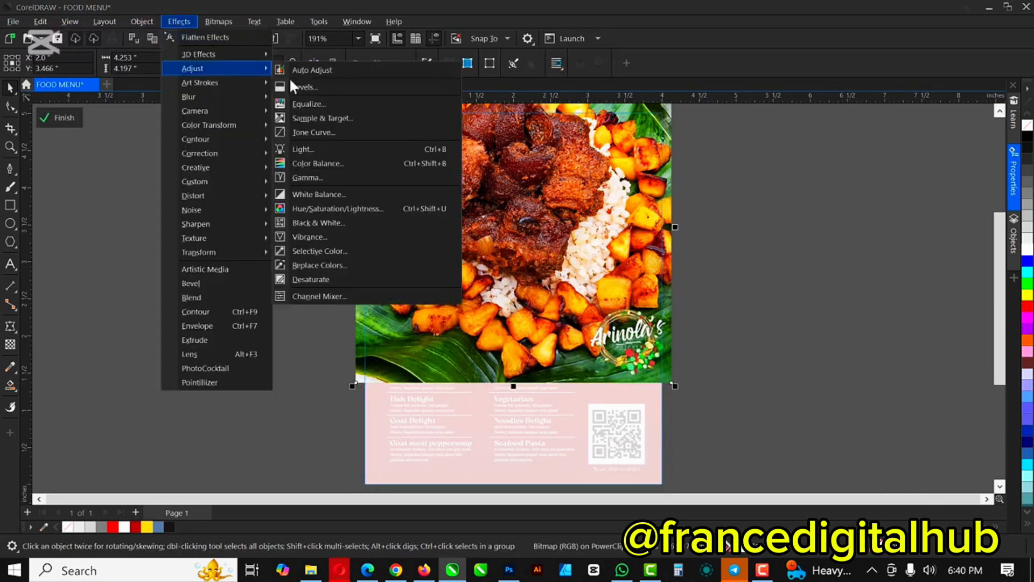
left_click(312, 69)
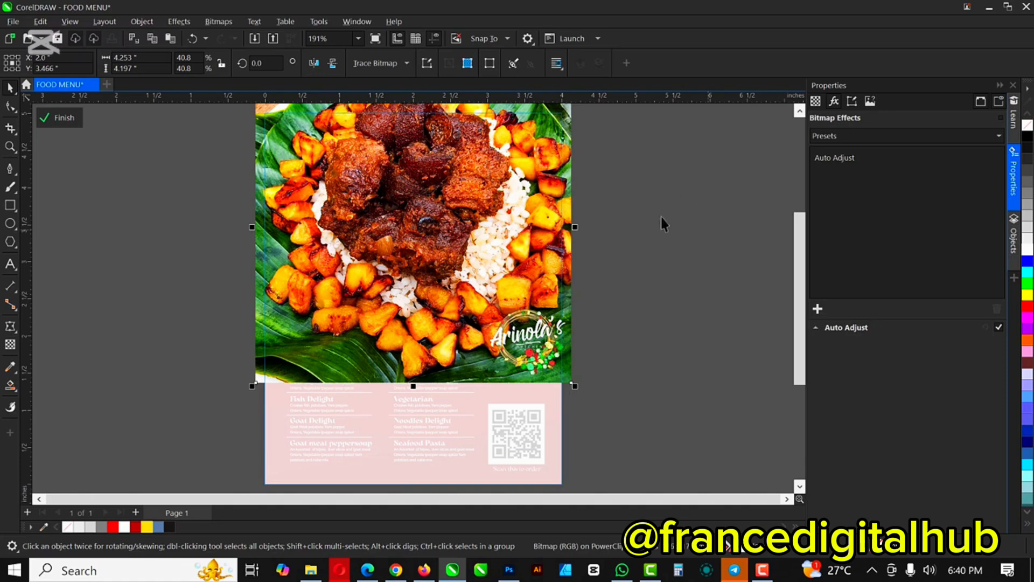
left_click(662, 217)
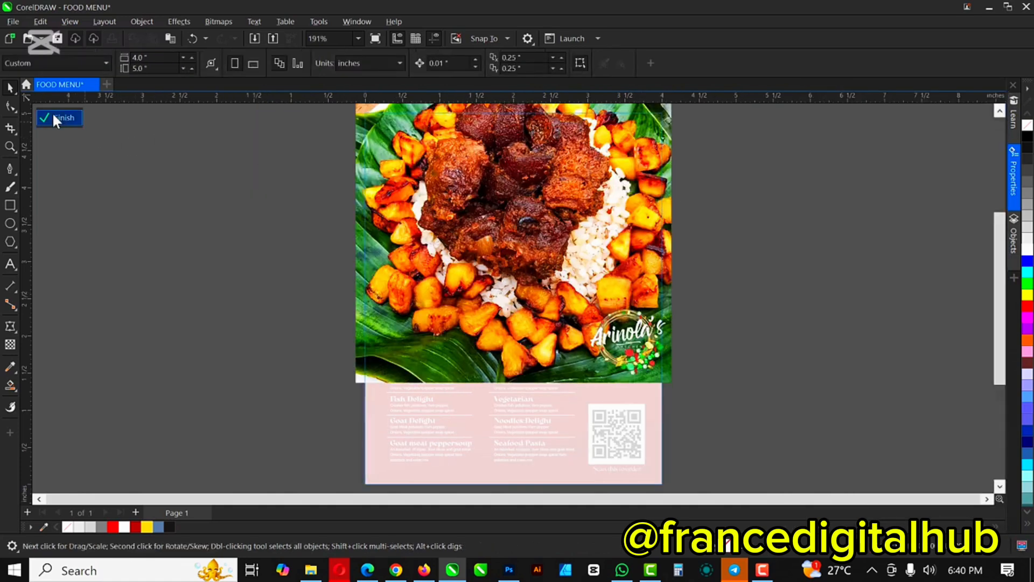
left_click(58, 117)
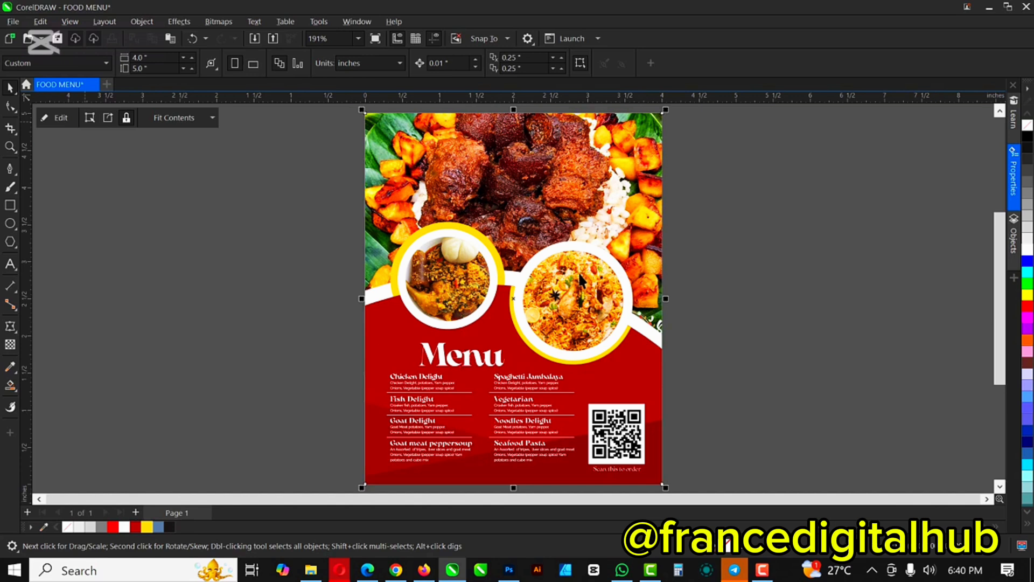
left_click(594, 291)
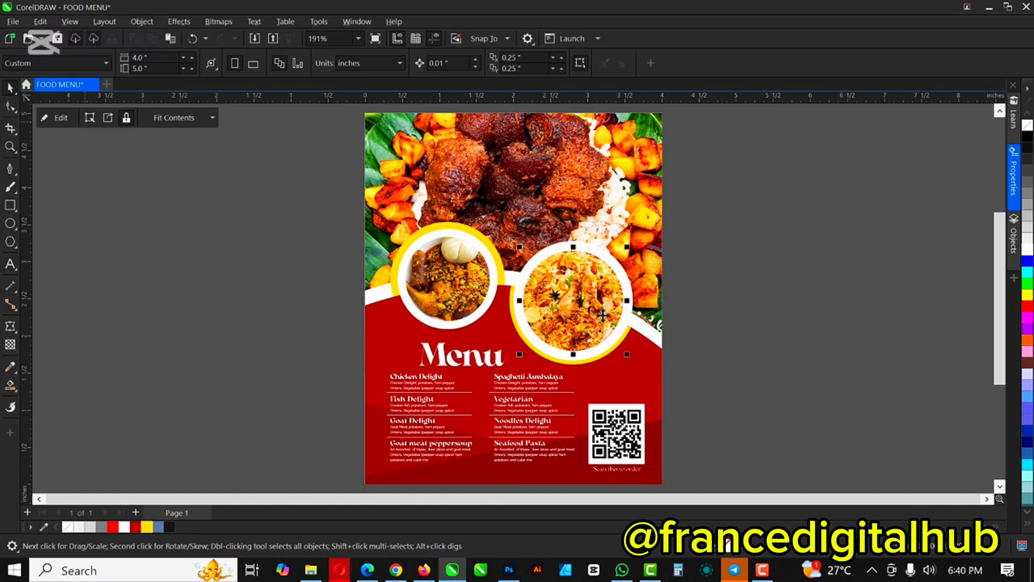
Step: Apply Auto Adjust to the rice dish photo in the right circle, then finish editing and deselect
double_click(594, 289)
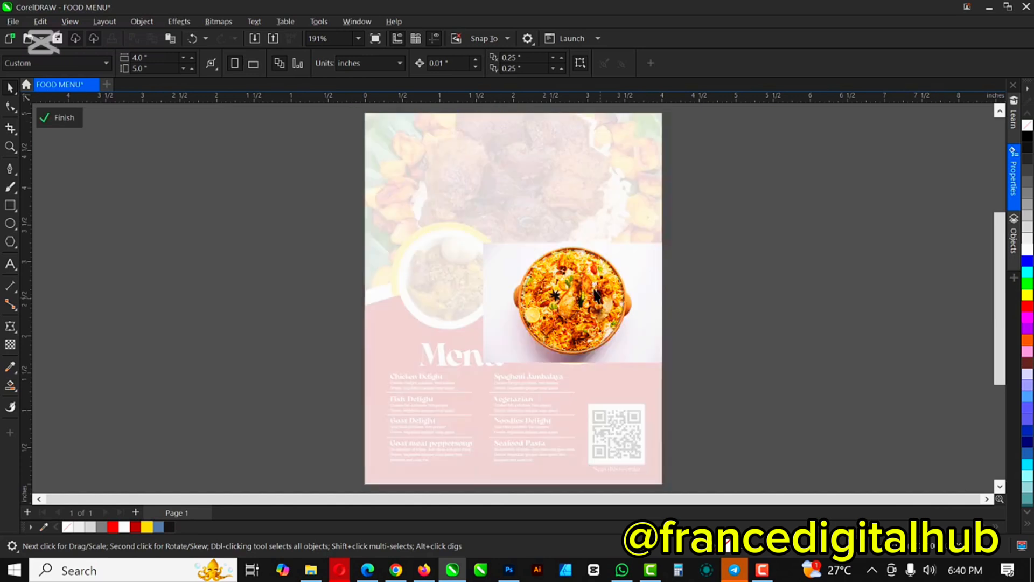
left_click(582, 299)
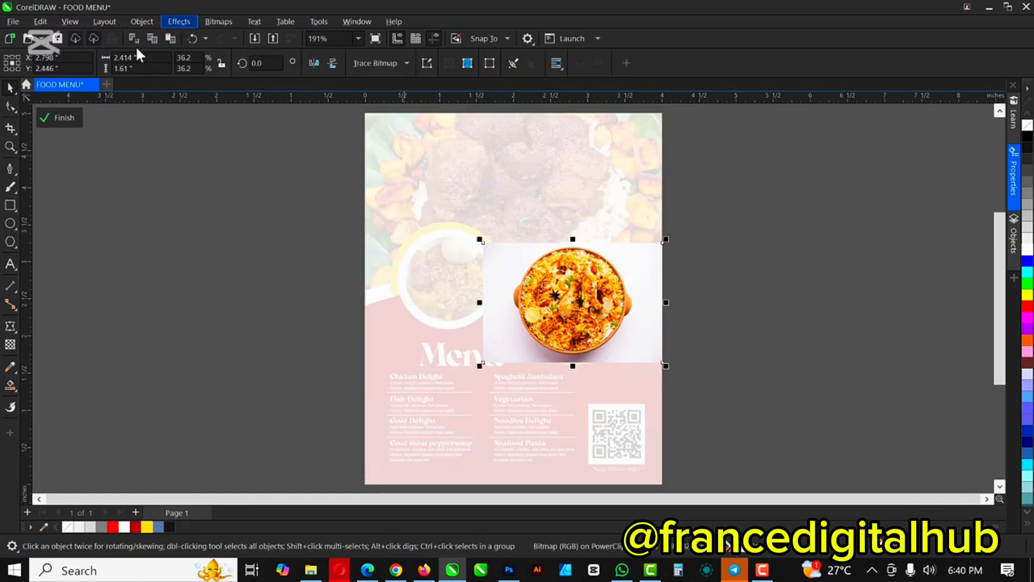
left_click(177, 22)
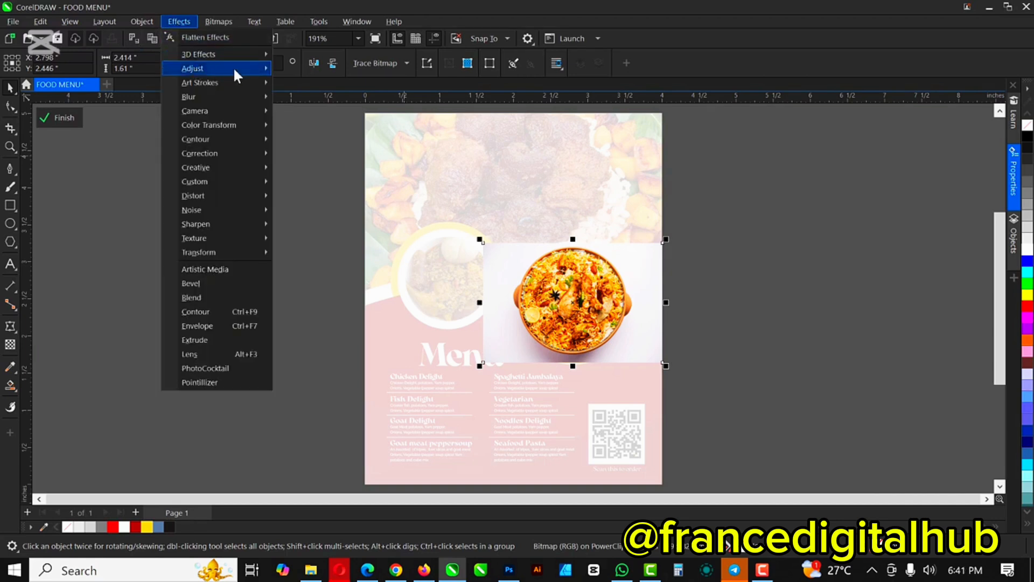
mouse_move(234, 67)
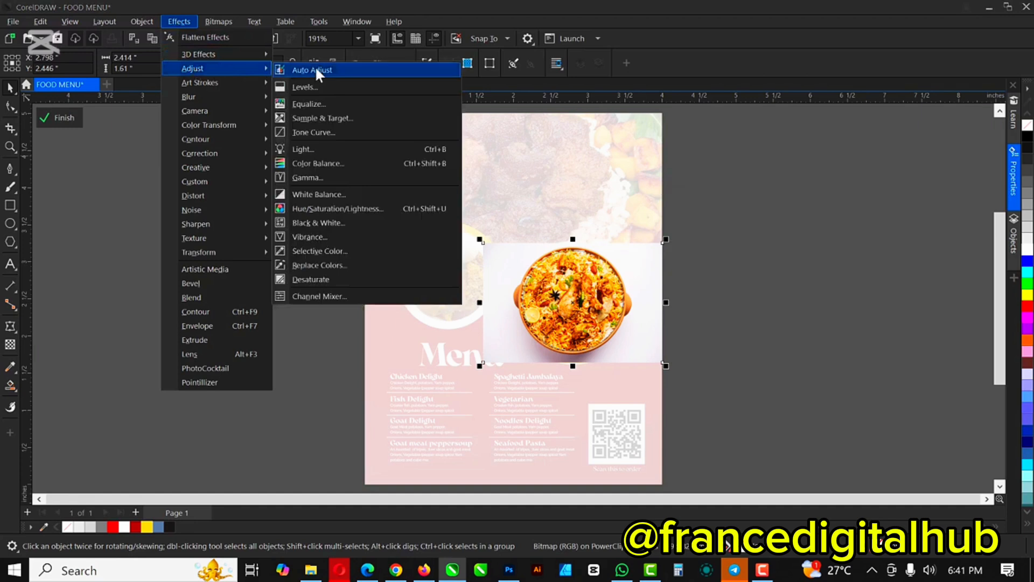
left_click(686, 304)
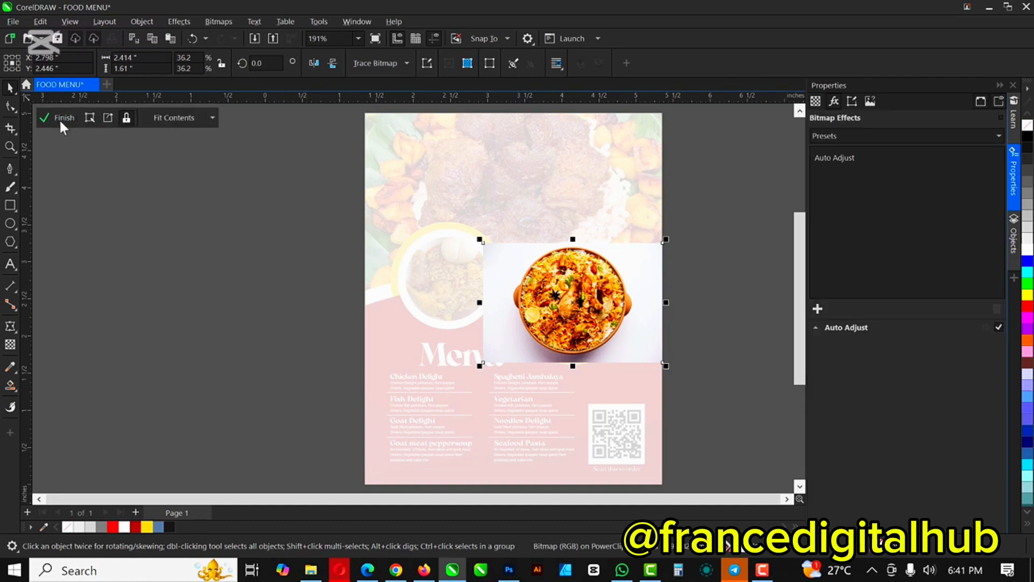
left_click(143, 256)
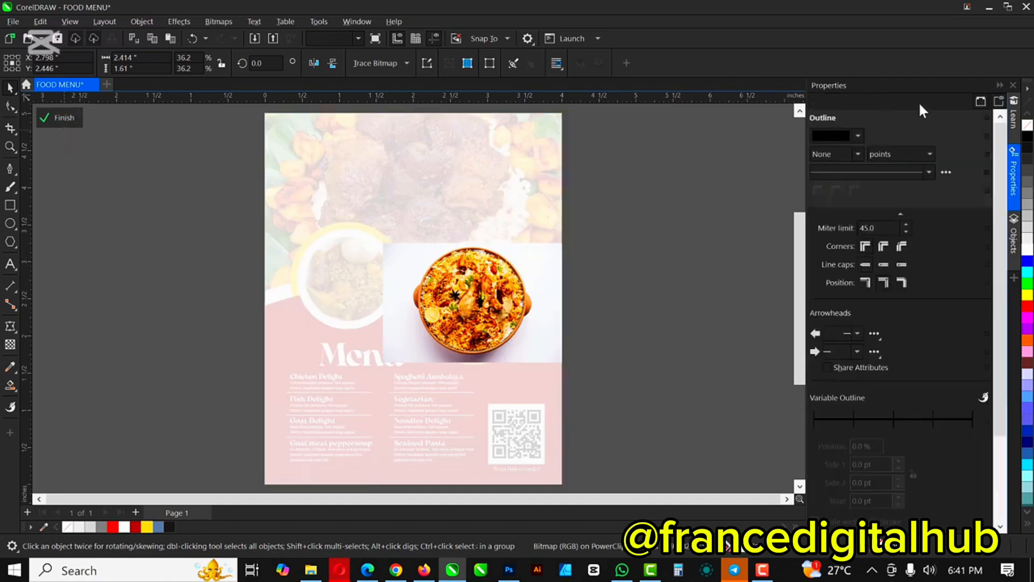
left_click(62, 189)
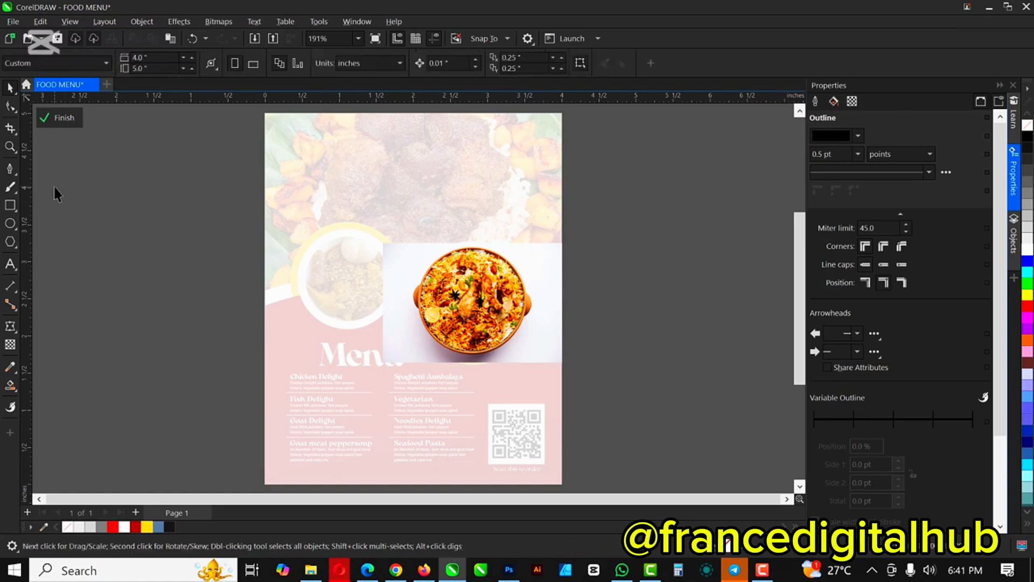
left_click(1000, 84)
left_click(45, 117)
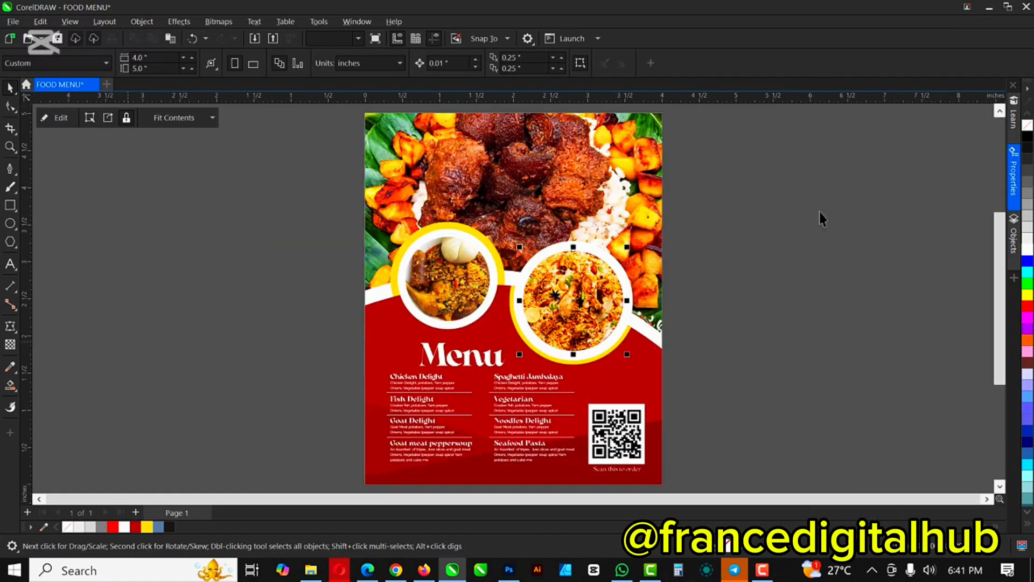
left_click(791, 239)
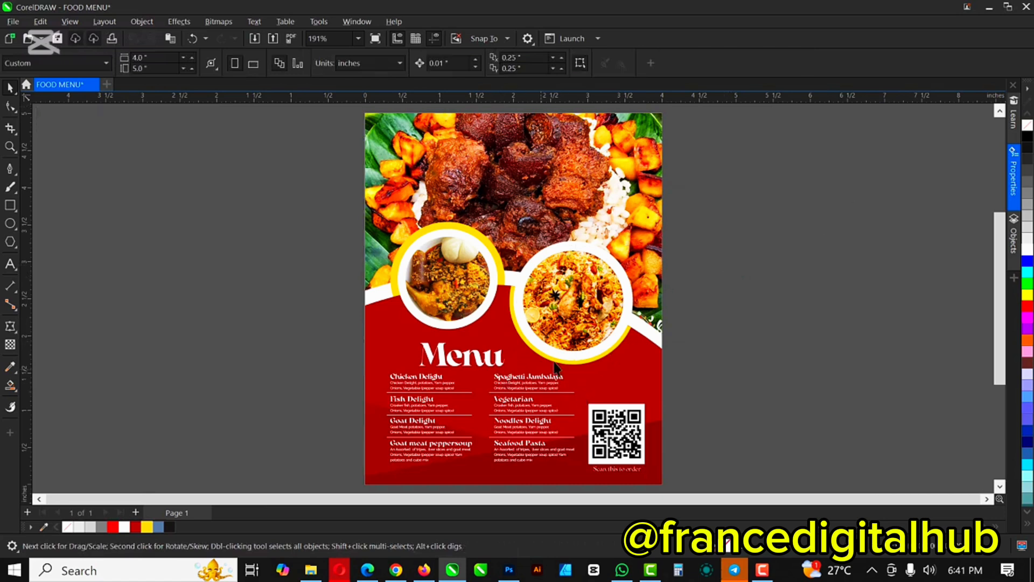
scroll(587, 331, "down", 1)
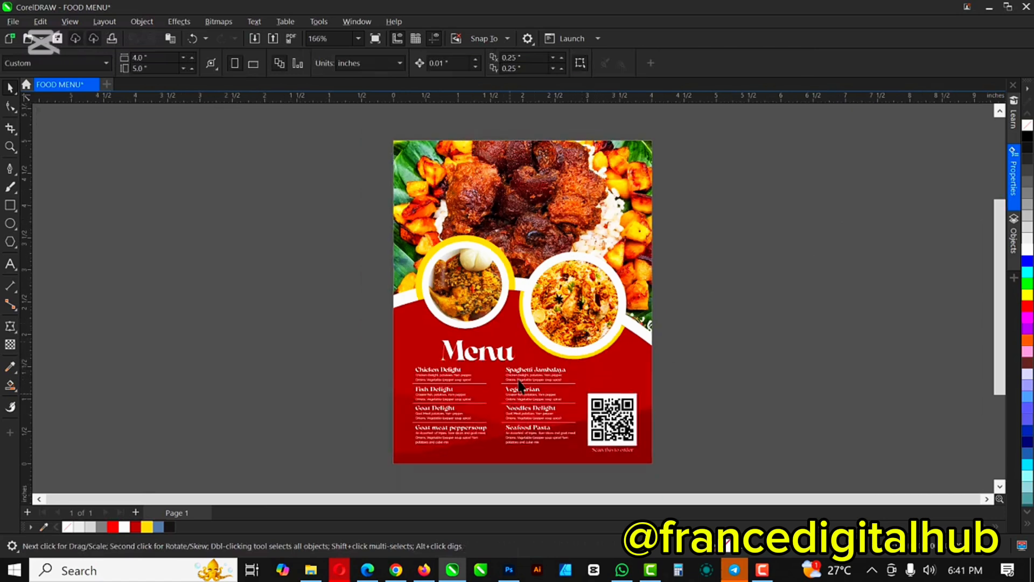